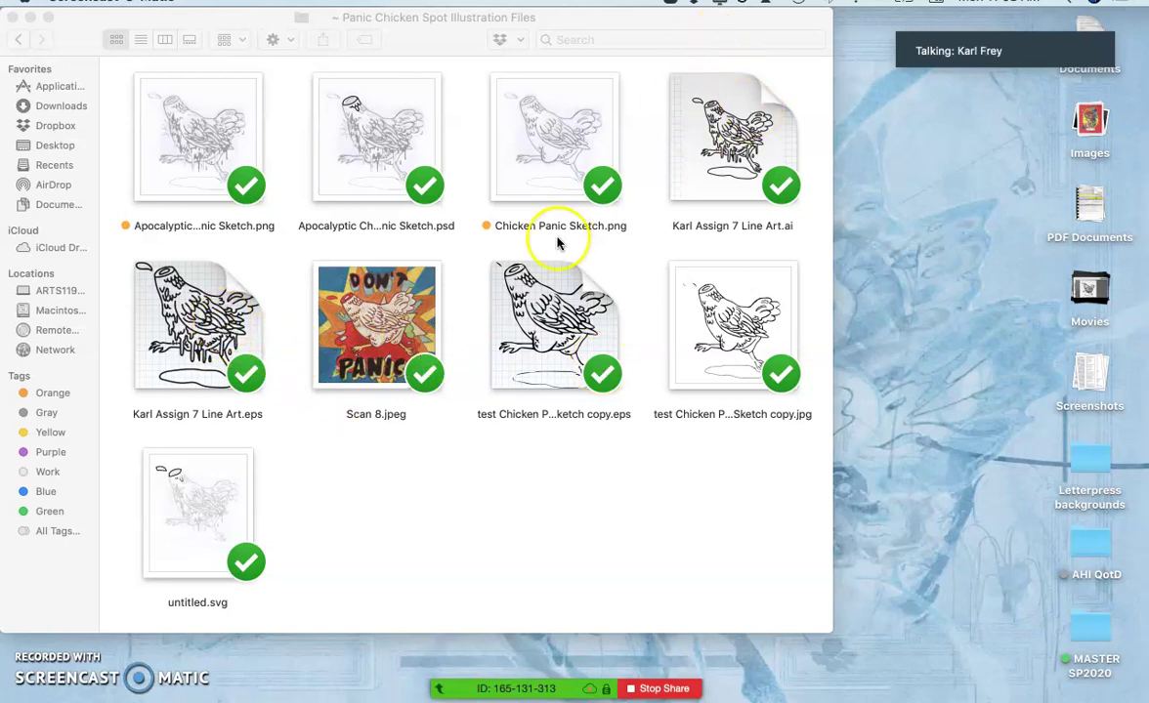
Step: Select the Assign 7 Line Art.eps file in the Panic Chicken Spot Illustration Files folder
left_click(201, 329)
Step: Open Line Art.eps in Preview, zoom in and out on the chicken outlines, then close it
double_click(201, 334)
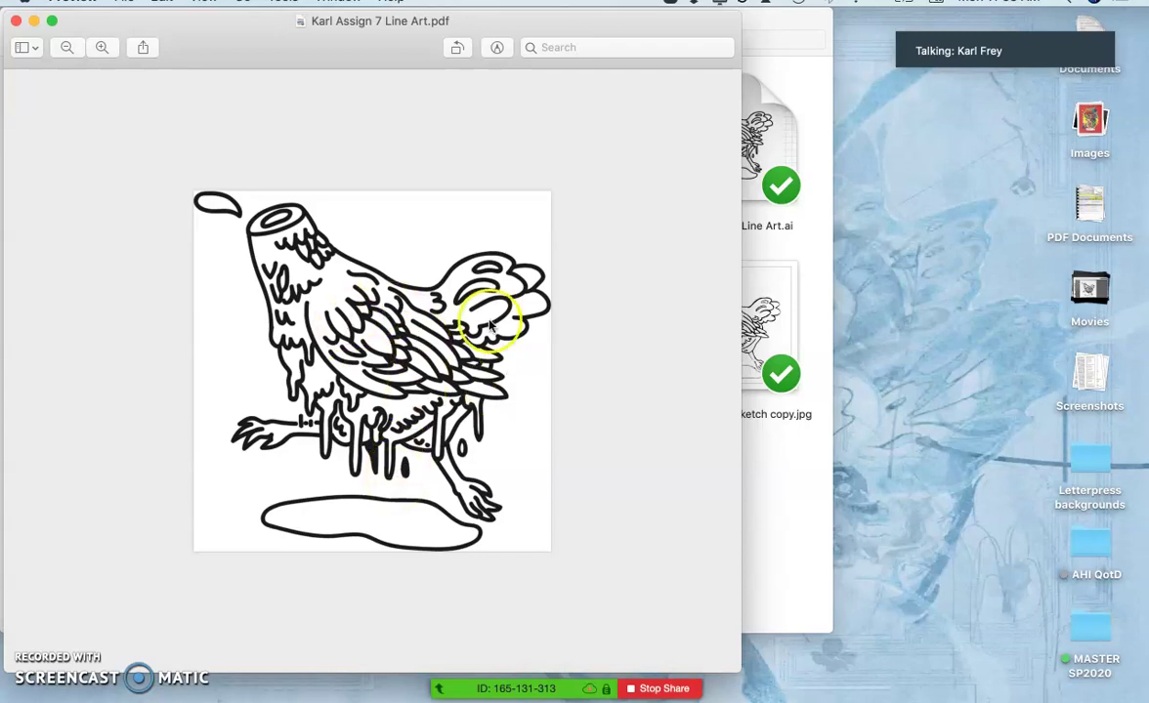
scroll(448, 366, "up", 10)
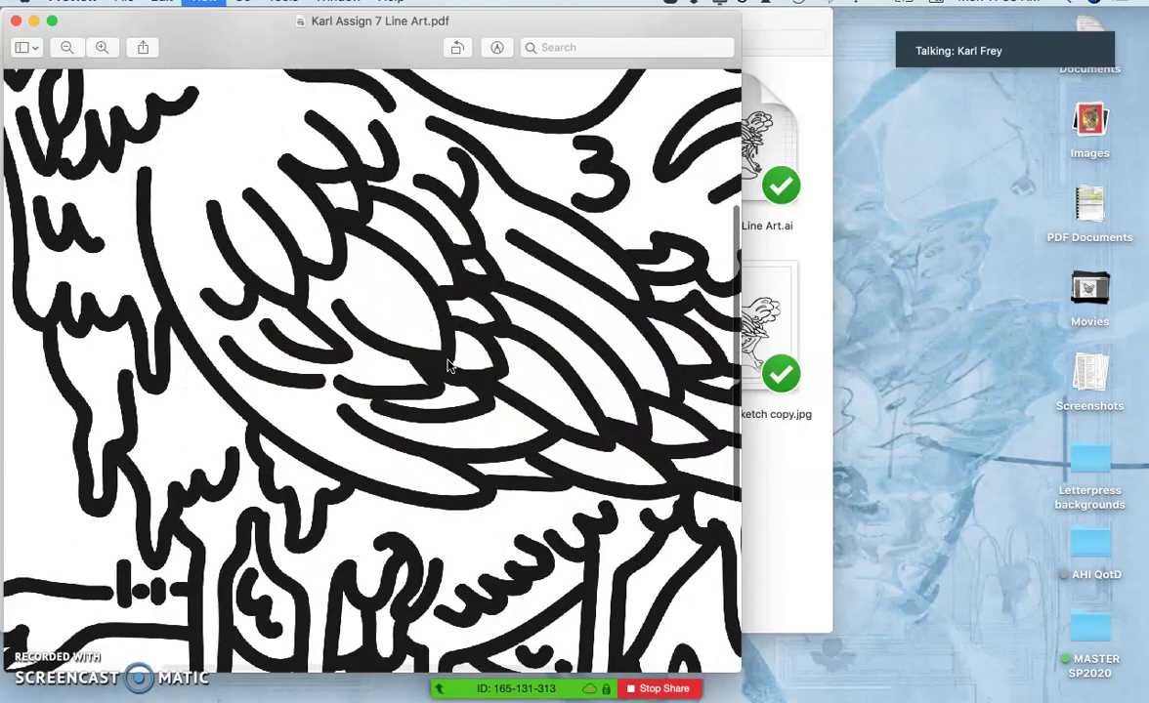
scroll(448, 366, "up", 8)
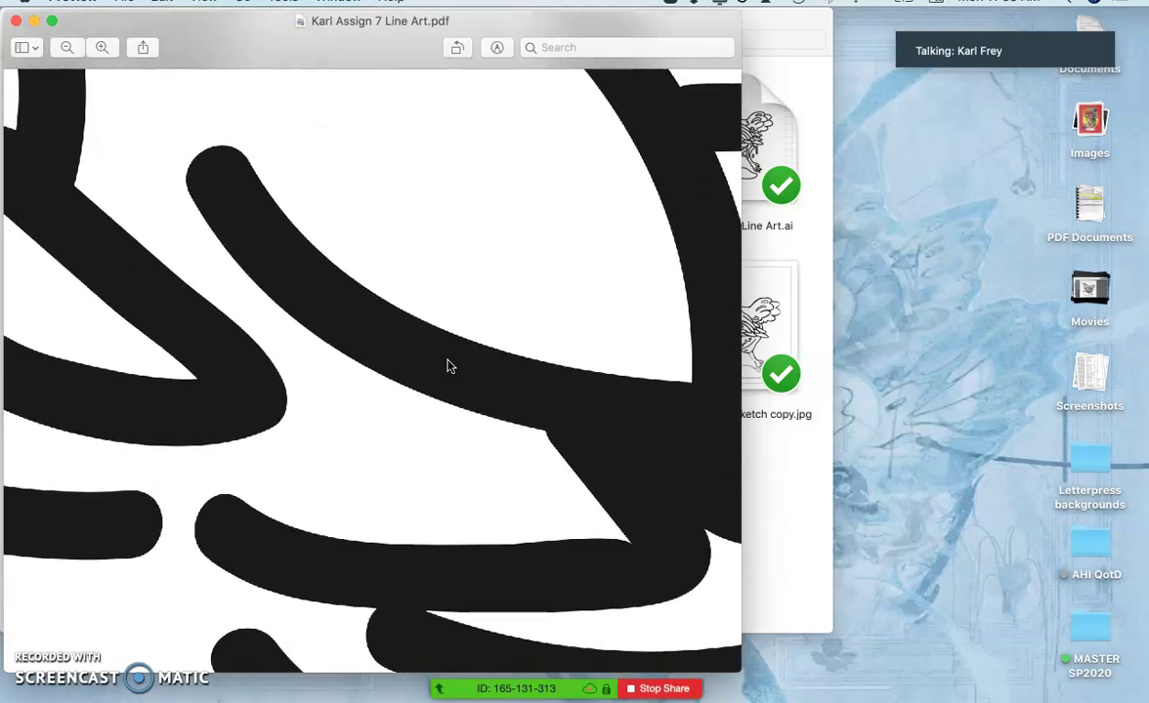
scroll(448, 367, "down", 10)
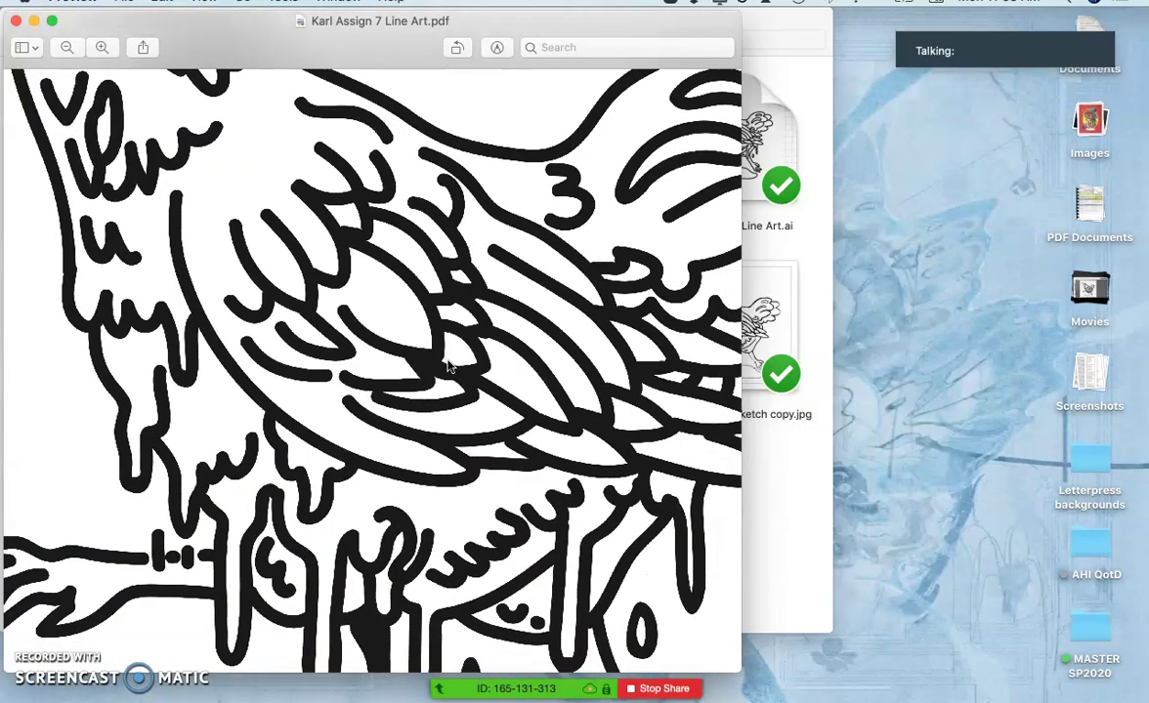
scroll(447, 367, "down", 10)
left_click(444, 341)
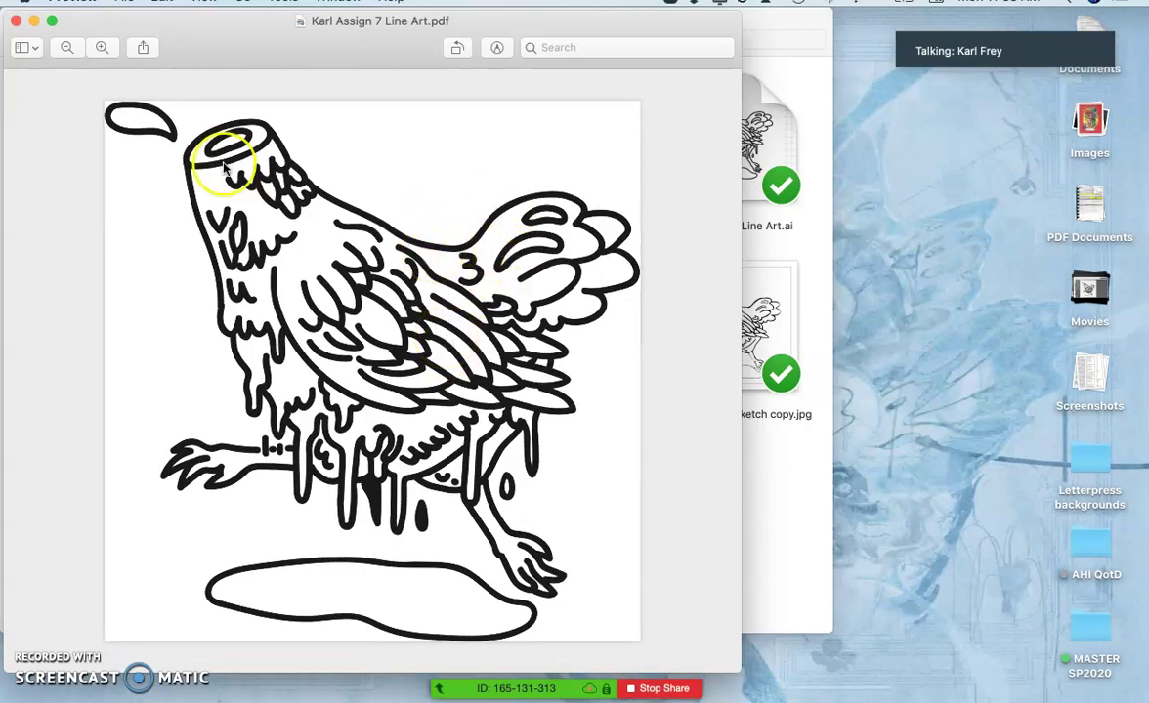
Step: Close the line art preview and open test Chicken Panic Sketch copy.jpg in Preview
left_click(18, 22)
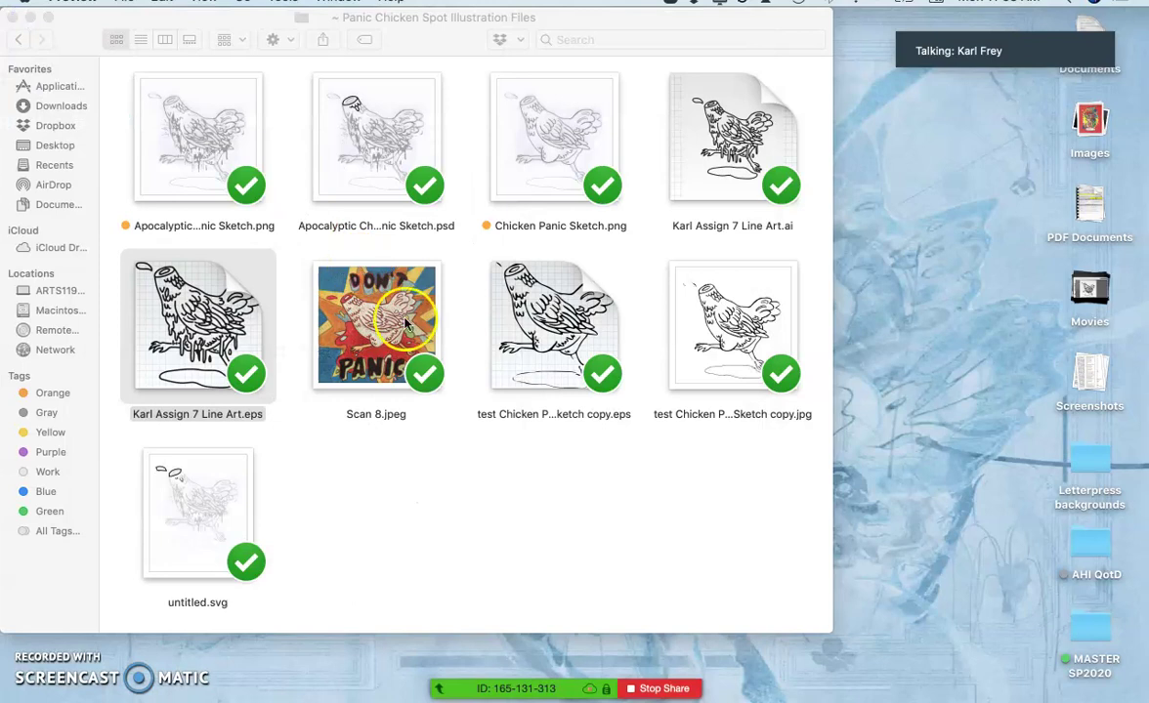
left_click(546, 496)
left_click(718, 325)
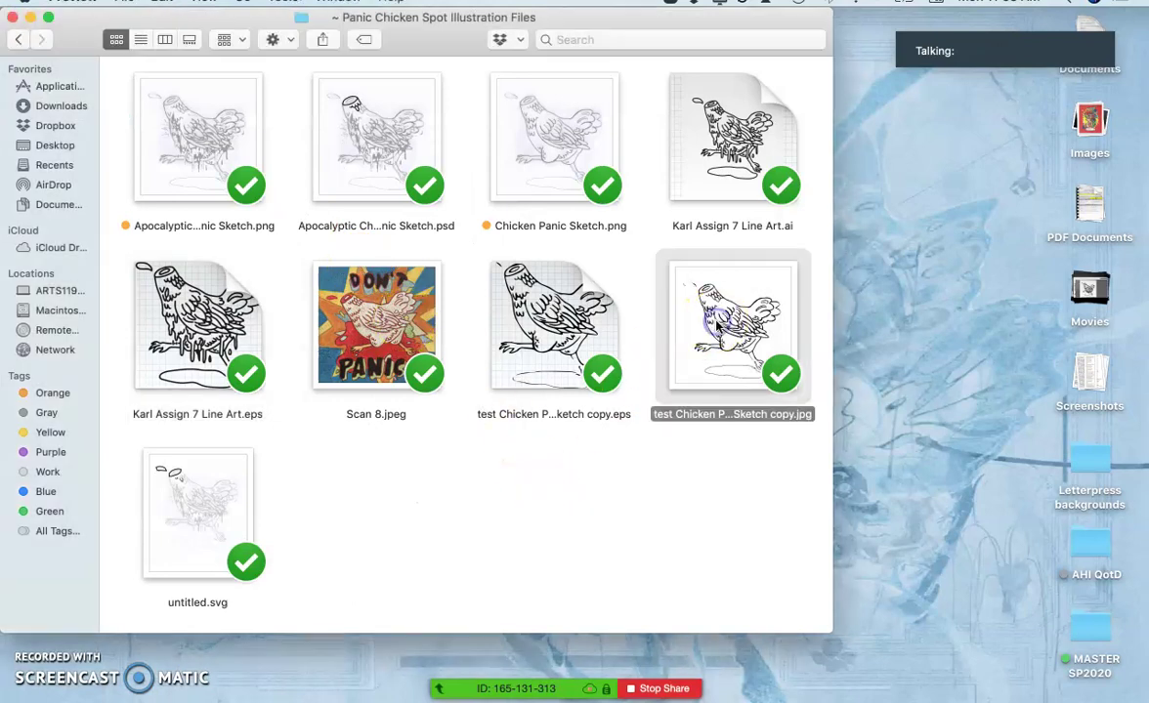
double_click(718, 325)
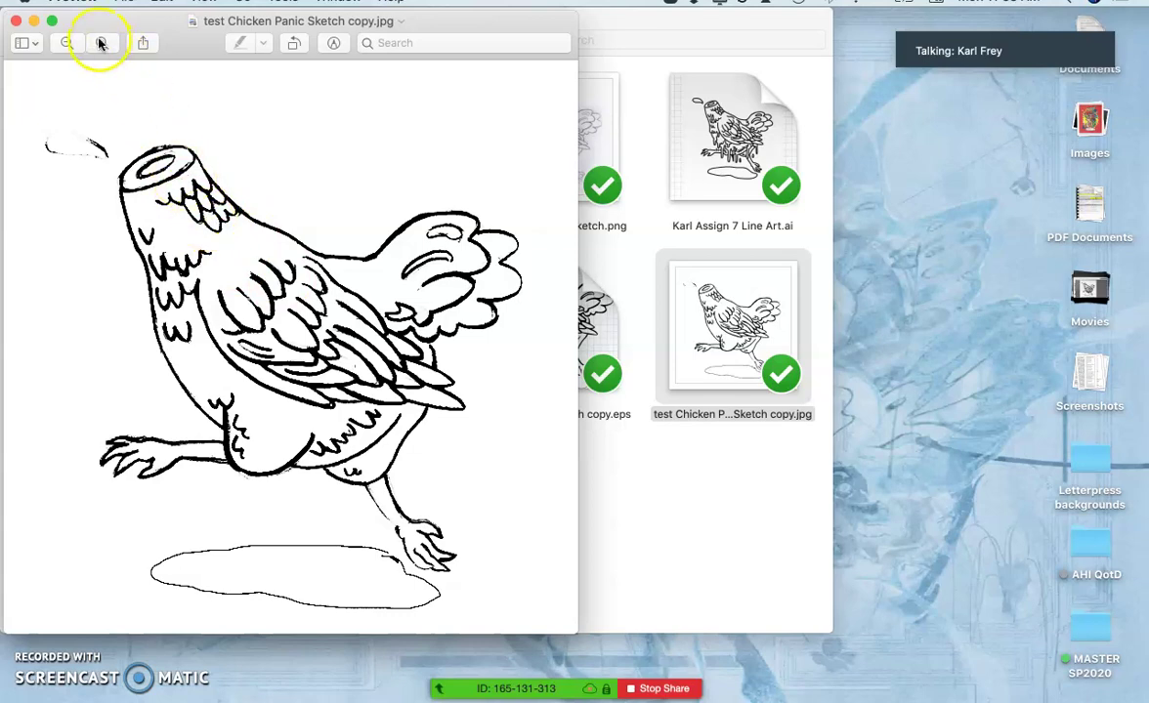
Step: Zoom into the sketch until individual pixels show, then close it and bring up its actions menu
left_click(101, 42)
left_click(101, 42)
left_click(102, 42)
left_click(101, 42)
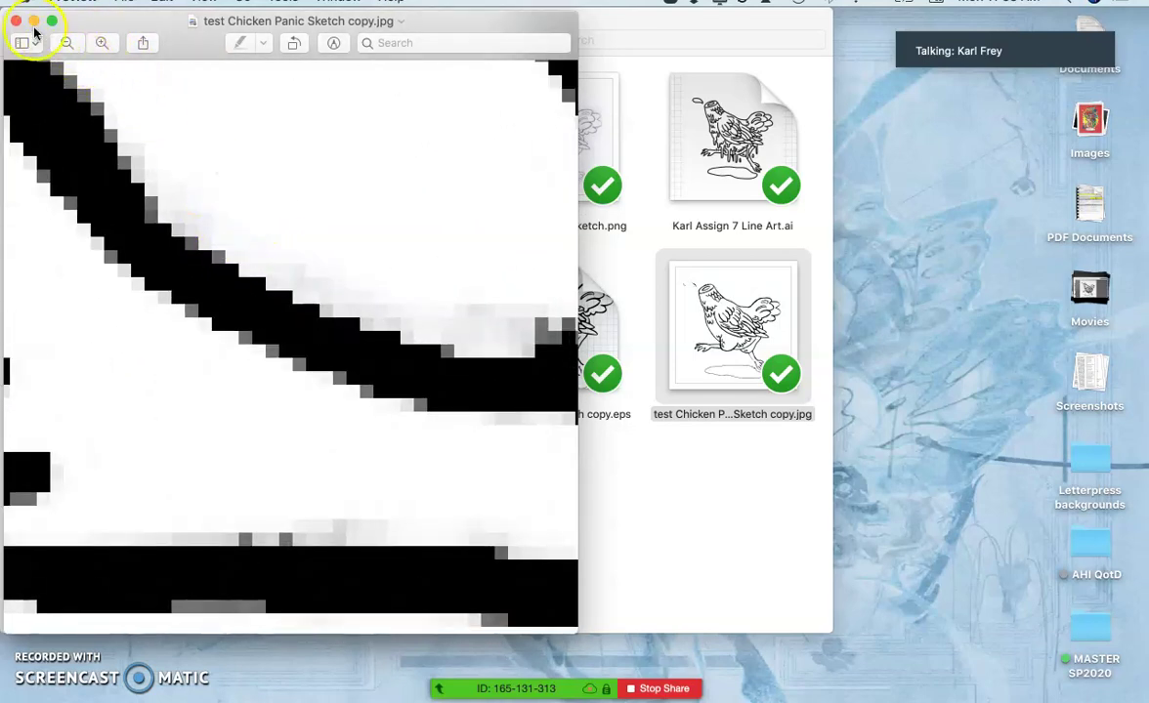
left_click(16, 22)
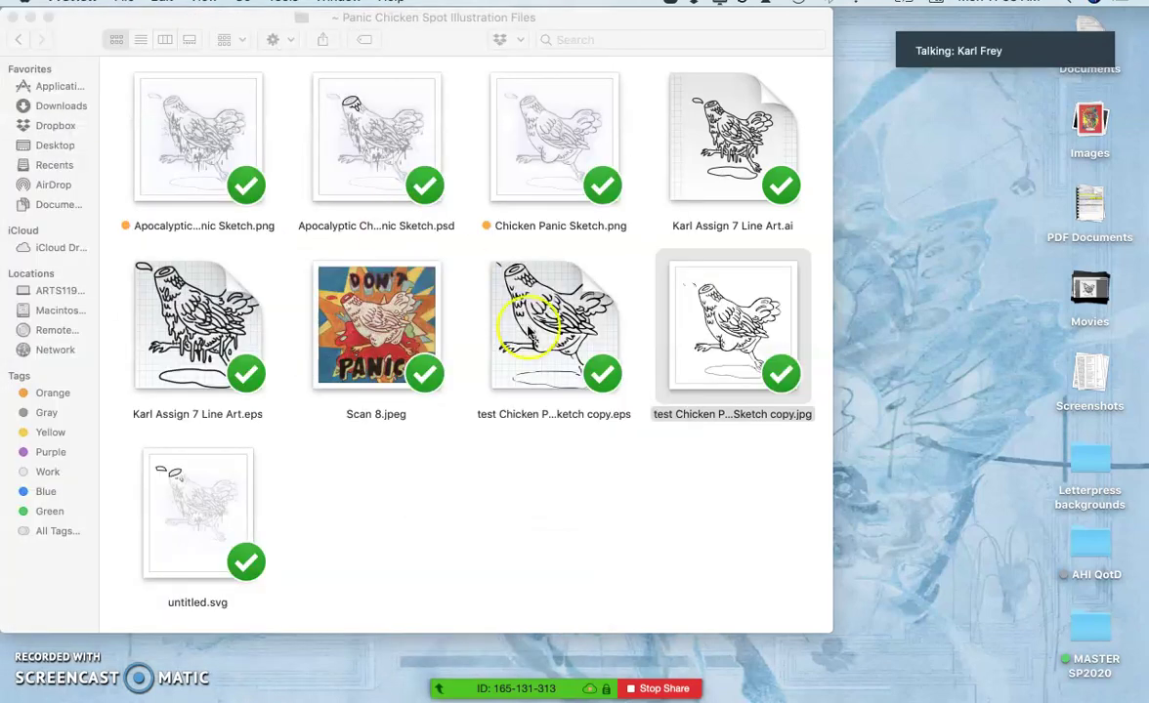
right_click(723, 350)
Step: Open the sketch JPG in Adobe Photoshop CC
mouse_move(755, 234)
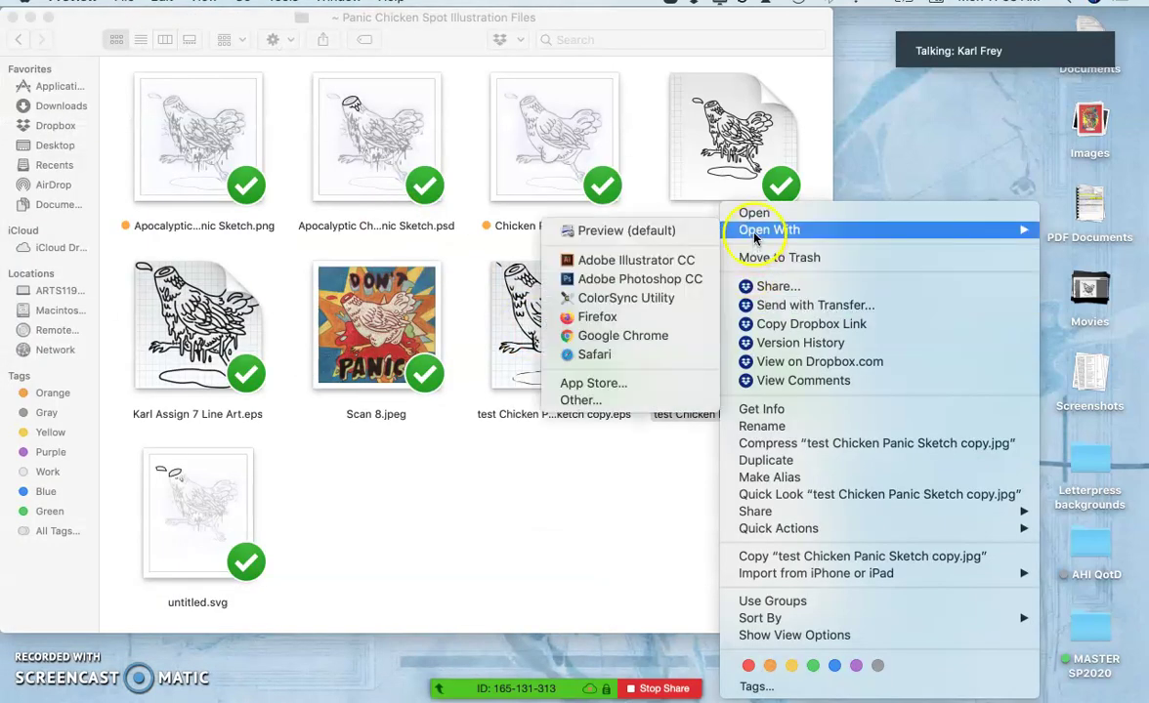
left_click(671, 282)
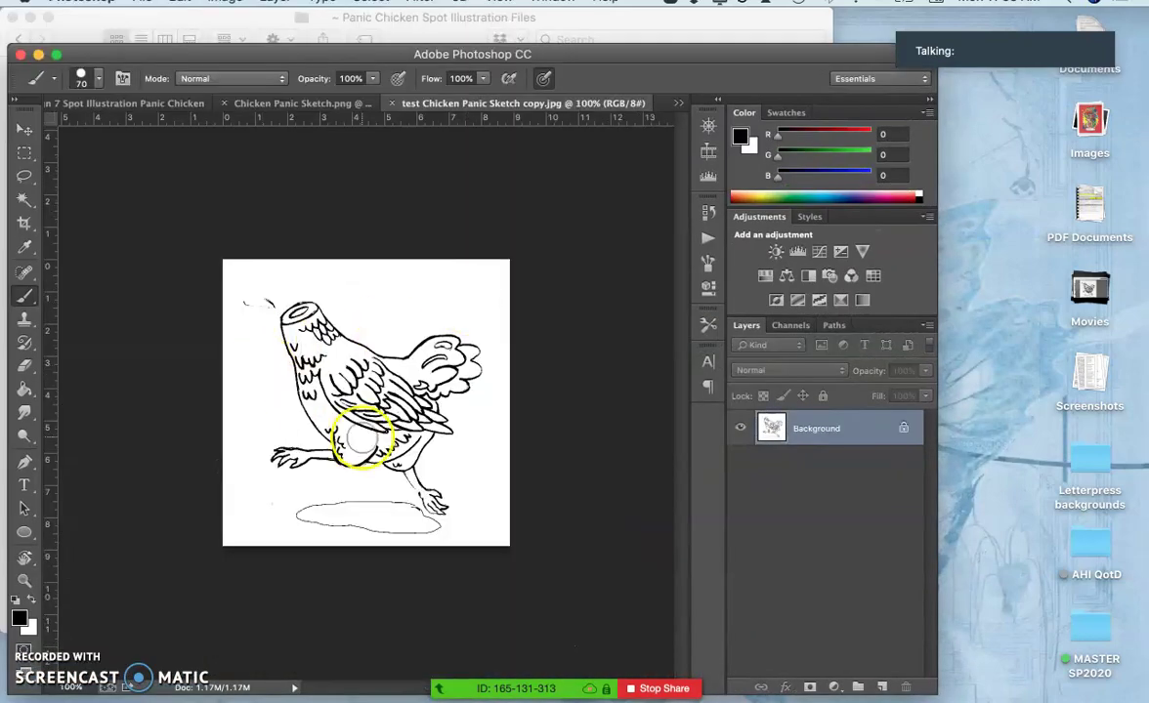
scroll(361, 445, "up", 10)
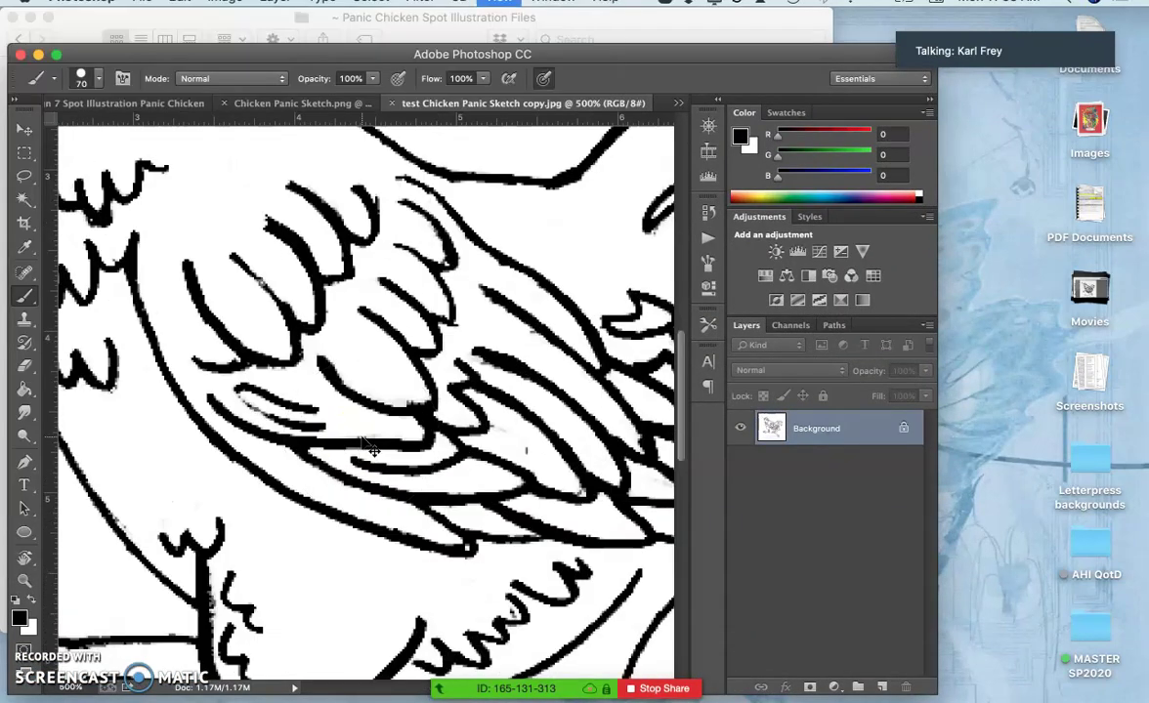
Step: Set Image Size to 350 Pixels/Inch with linked proportions, 8.889 inches square (3111 × 3111 px)
left_click(226, 2)
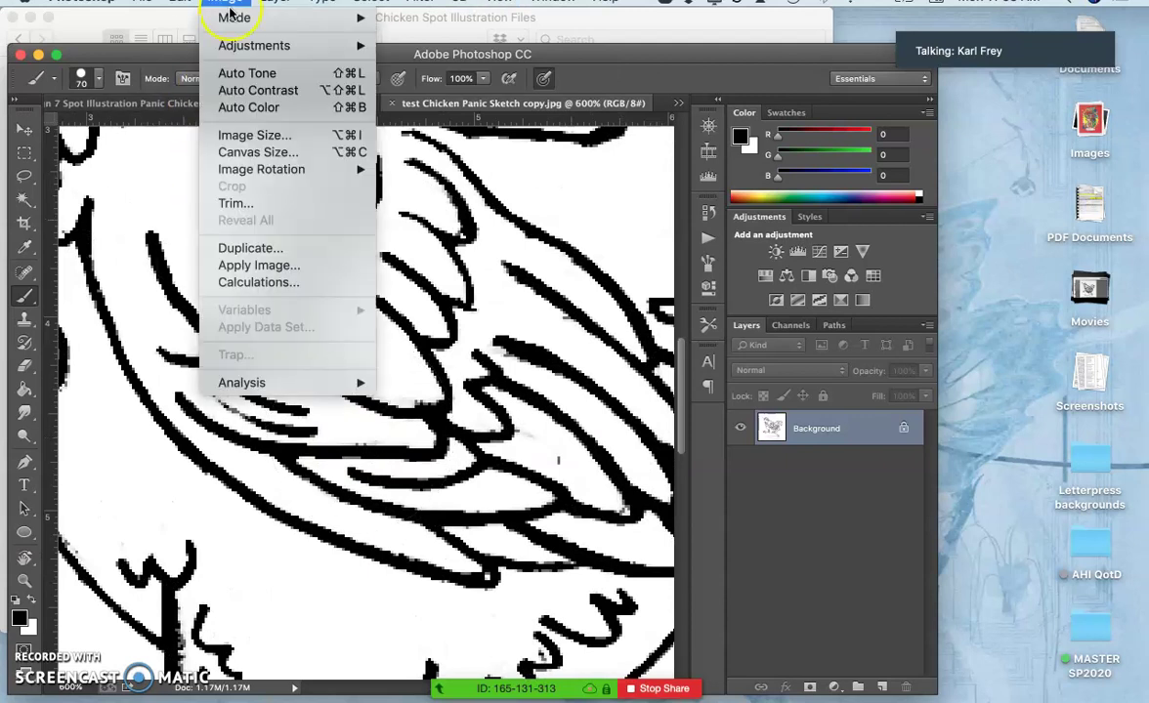
left_click(252, 135)
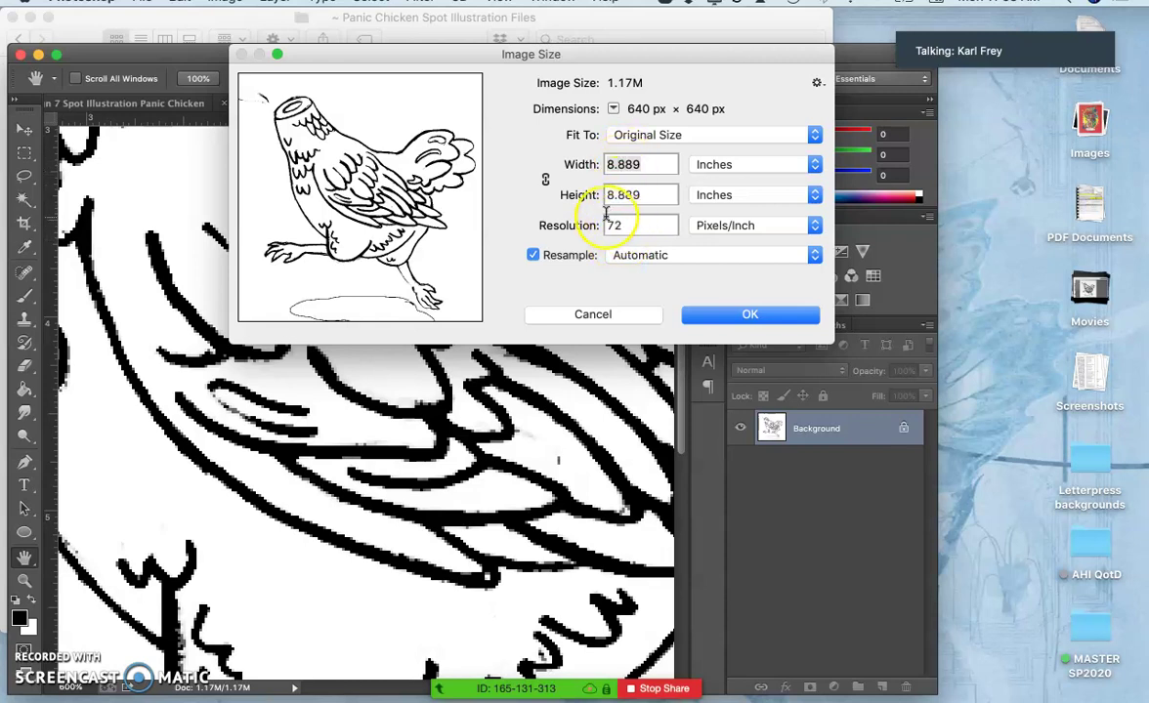
type("10")
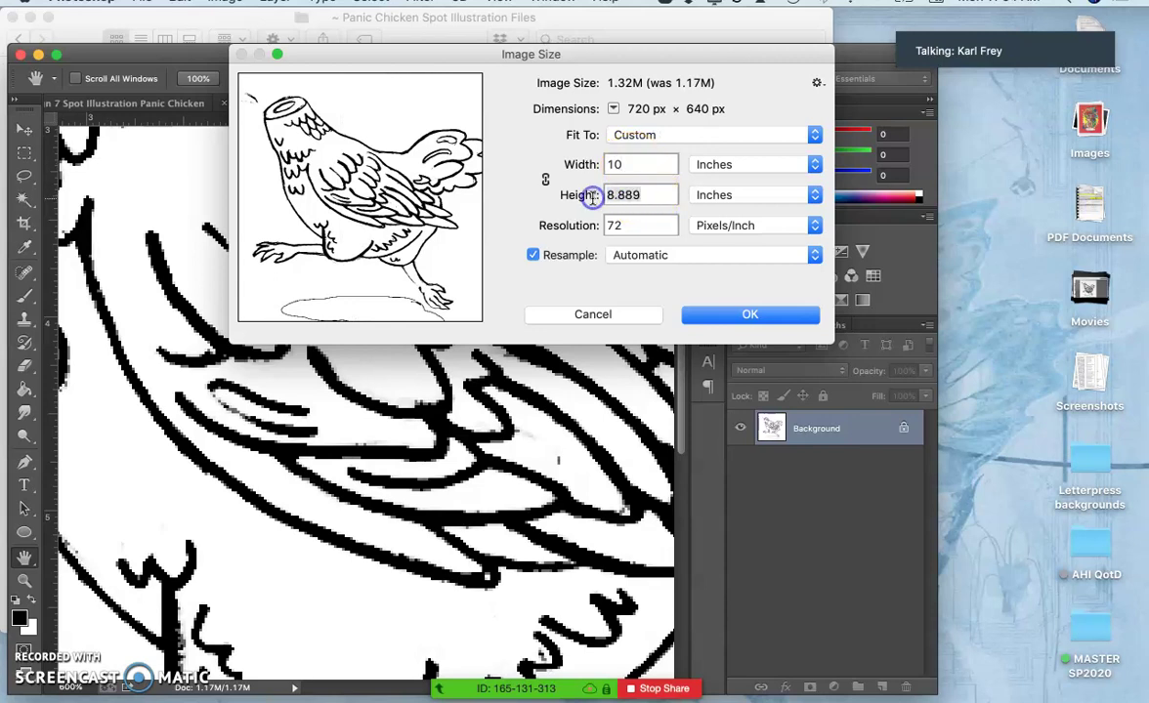
type("10")
left_click(544, 180)
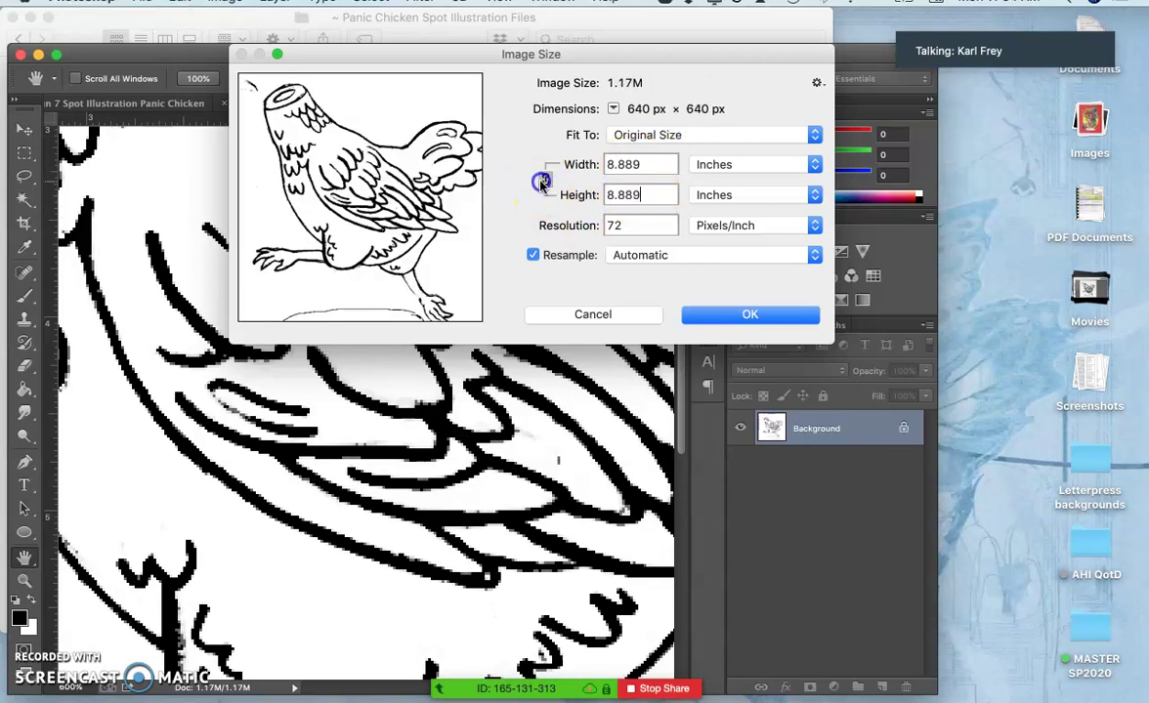
left_click(611, 225)
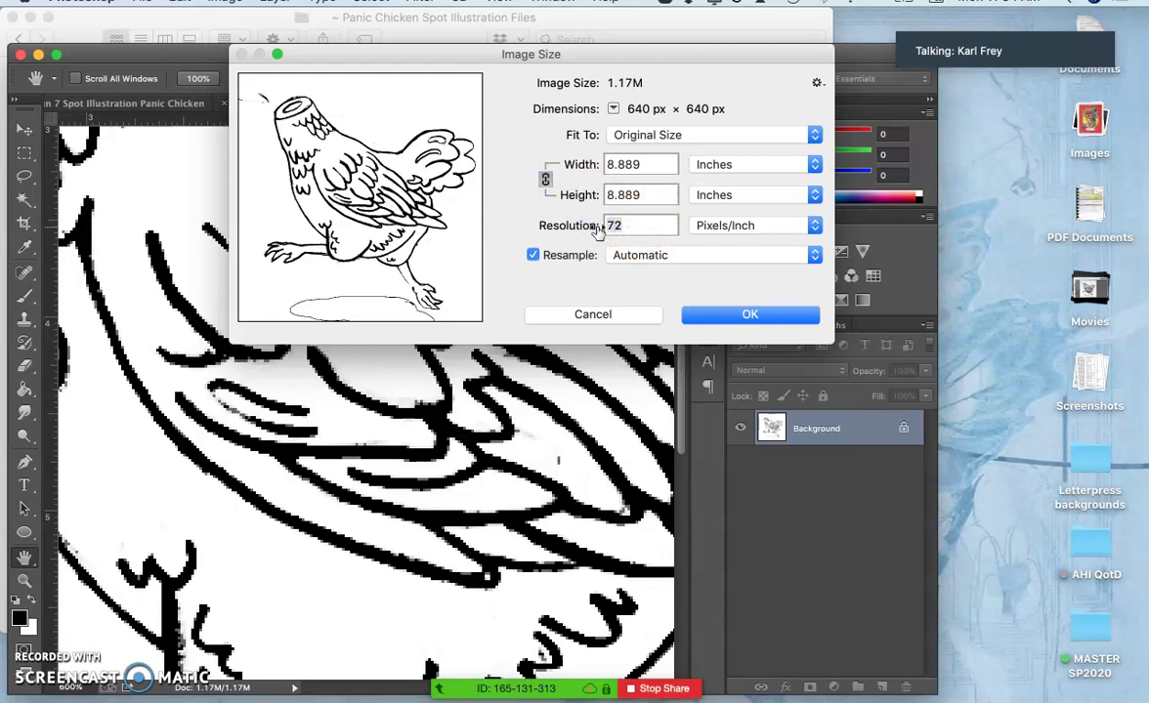
type("350")
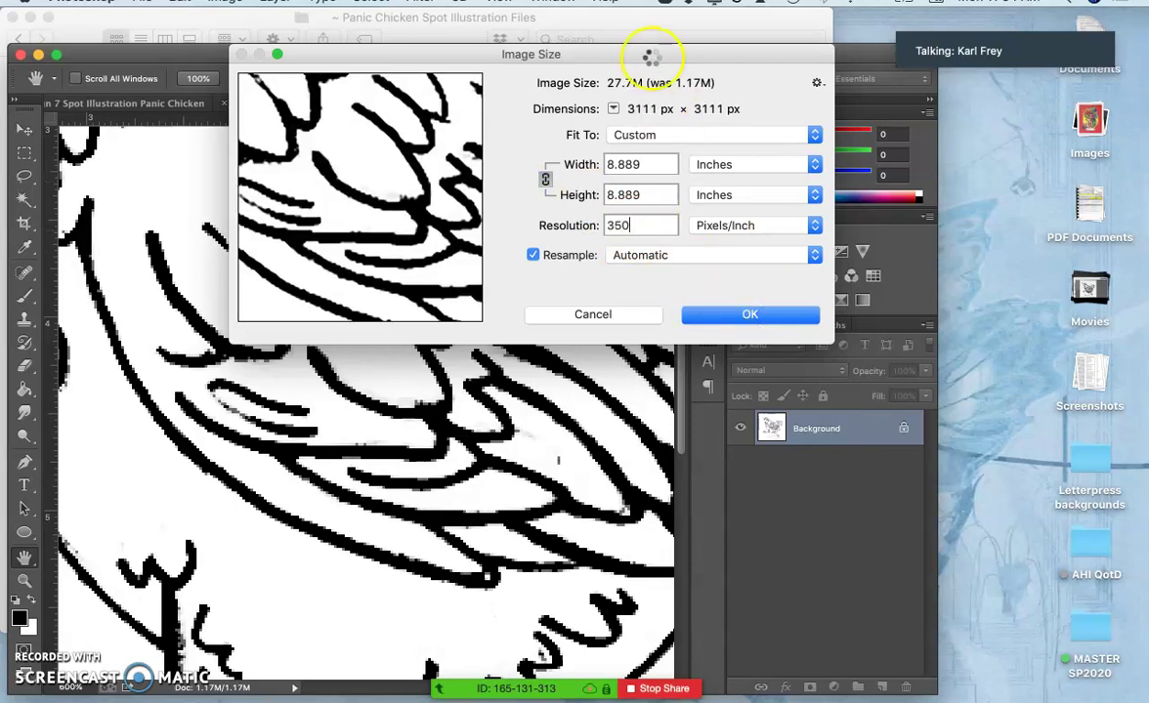
key("Return")
key("b")
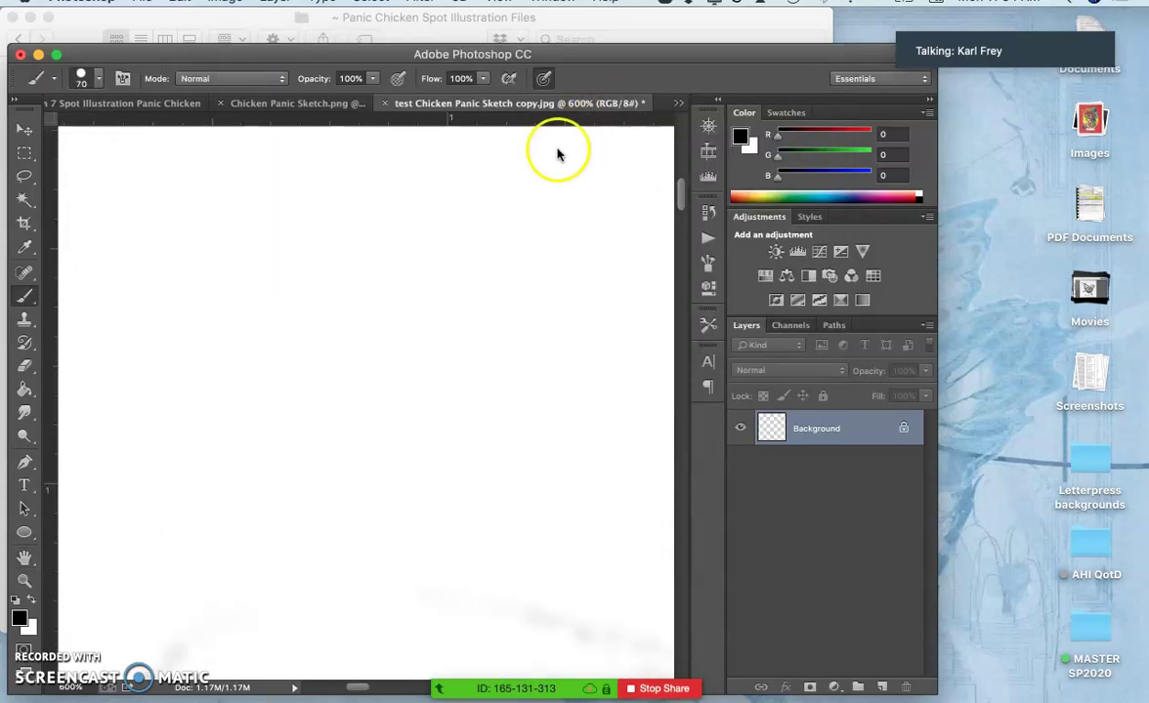
scroll(378, 379, "down", 2)
scroll(378, 379, "down", 5)
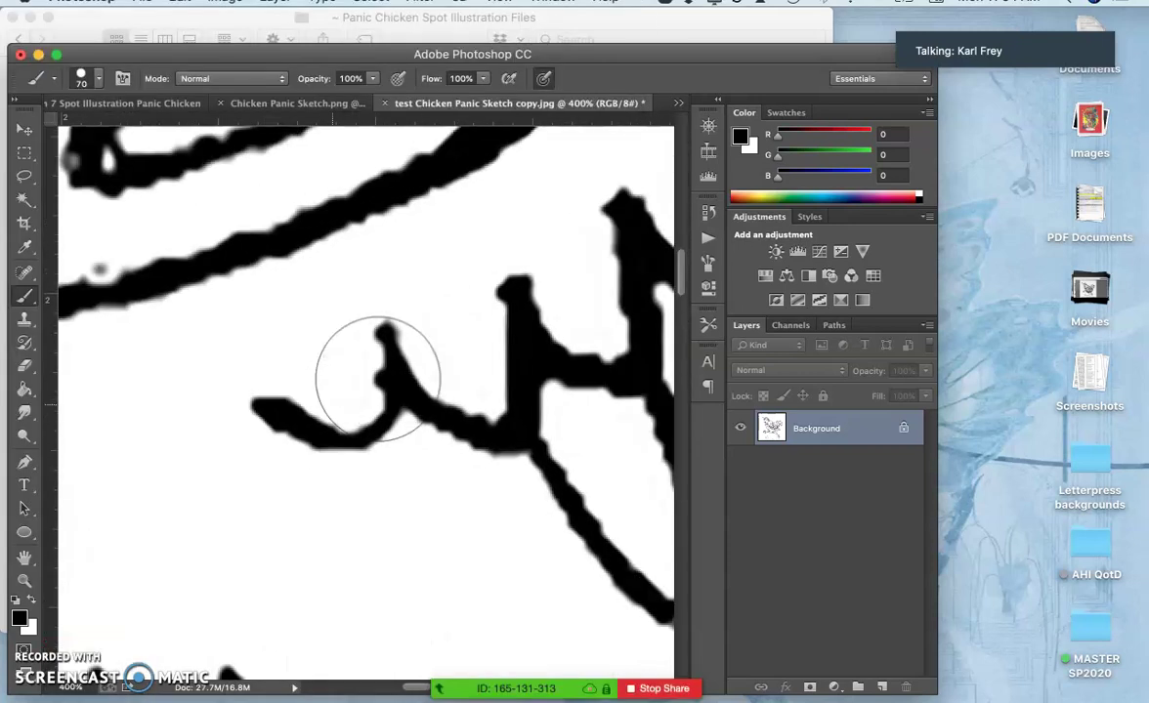
scroll(378, 379, "up", 2)
scroll(383, 386, "up", 4)
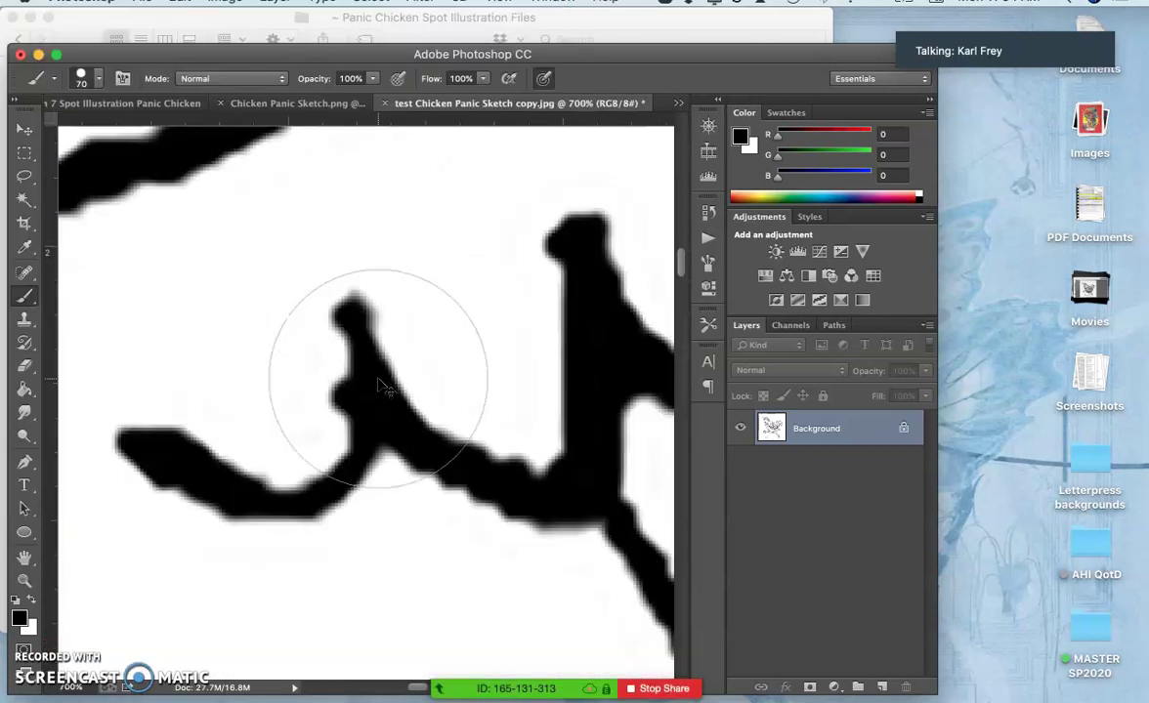
scroll(381, 385, "down", 8)
scroll(383, 388, "down", 3)
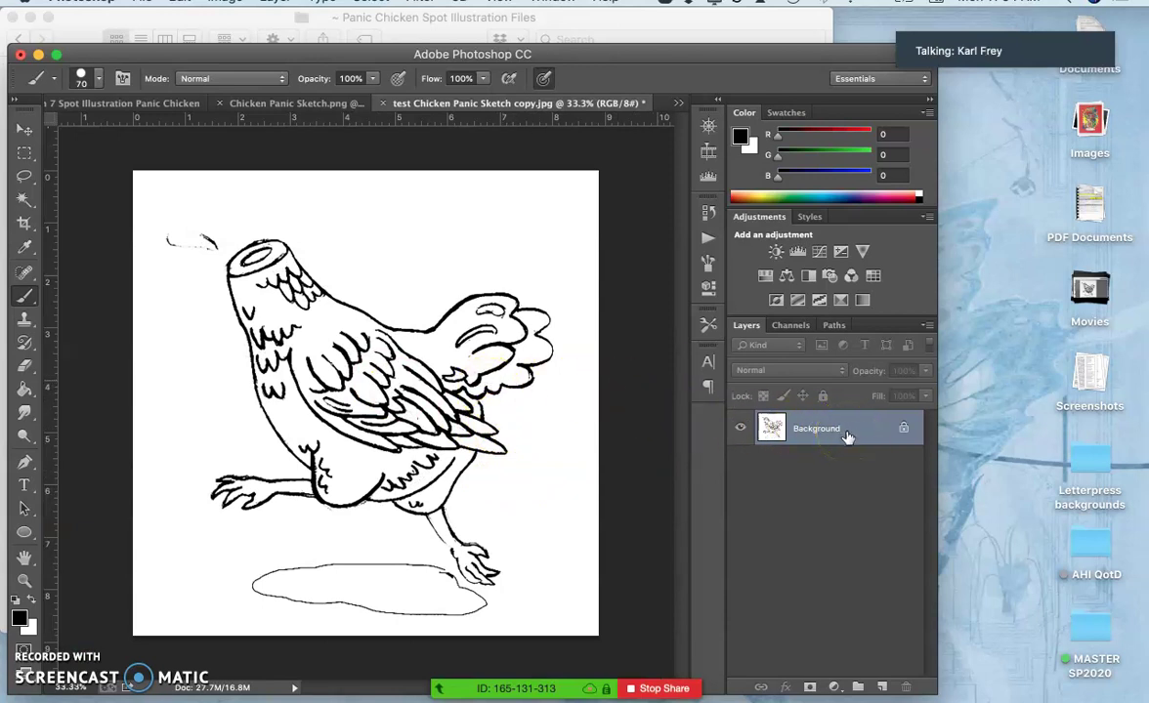
Step: Copy the Background to Layer 1, blur it with a 4.7-pixel Gaussian Blur, and zoom out
key("super+j")
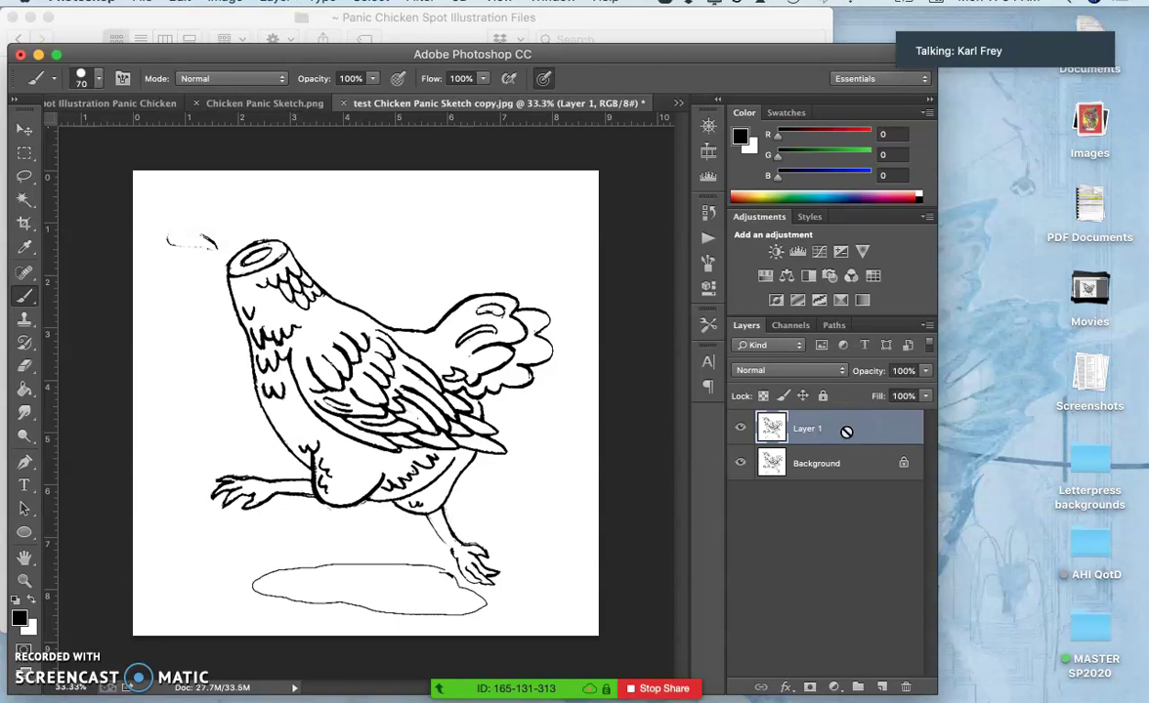
left_click_drag(846, 431, 713, 381)
left_click(420, 3)
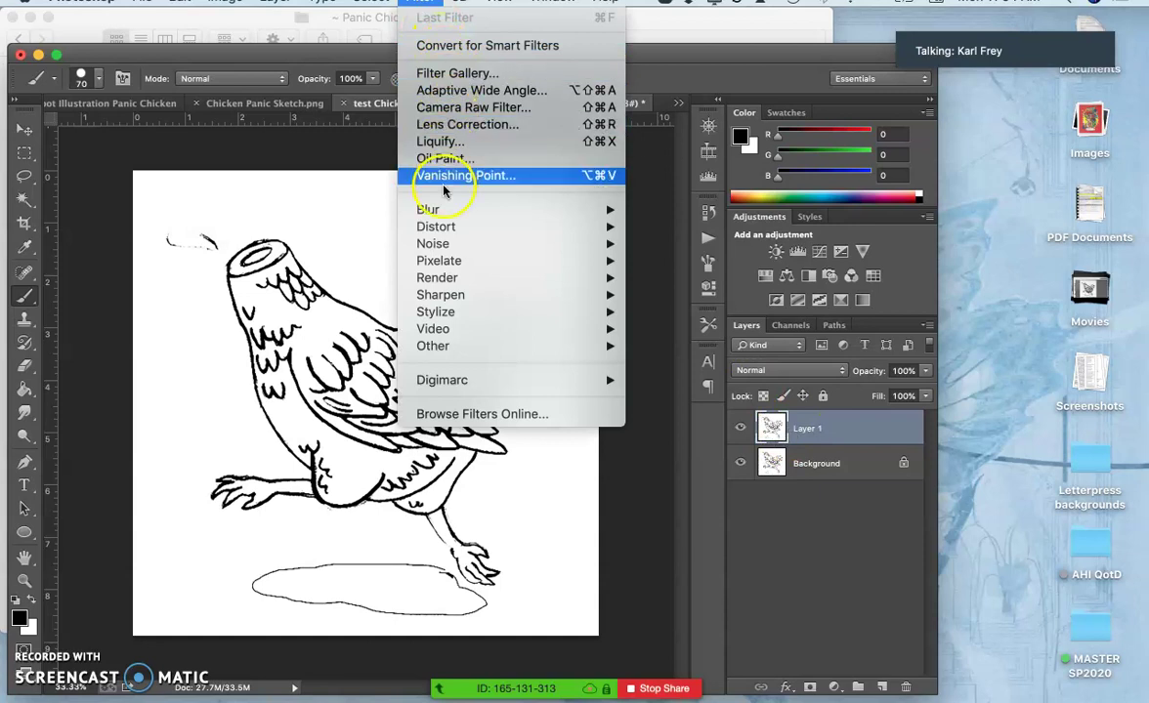
mouse_move(442, 208)
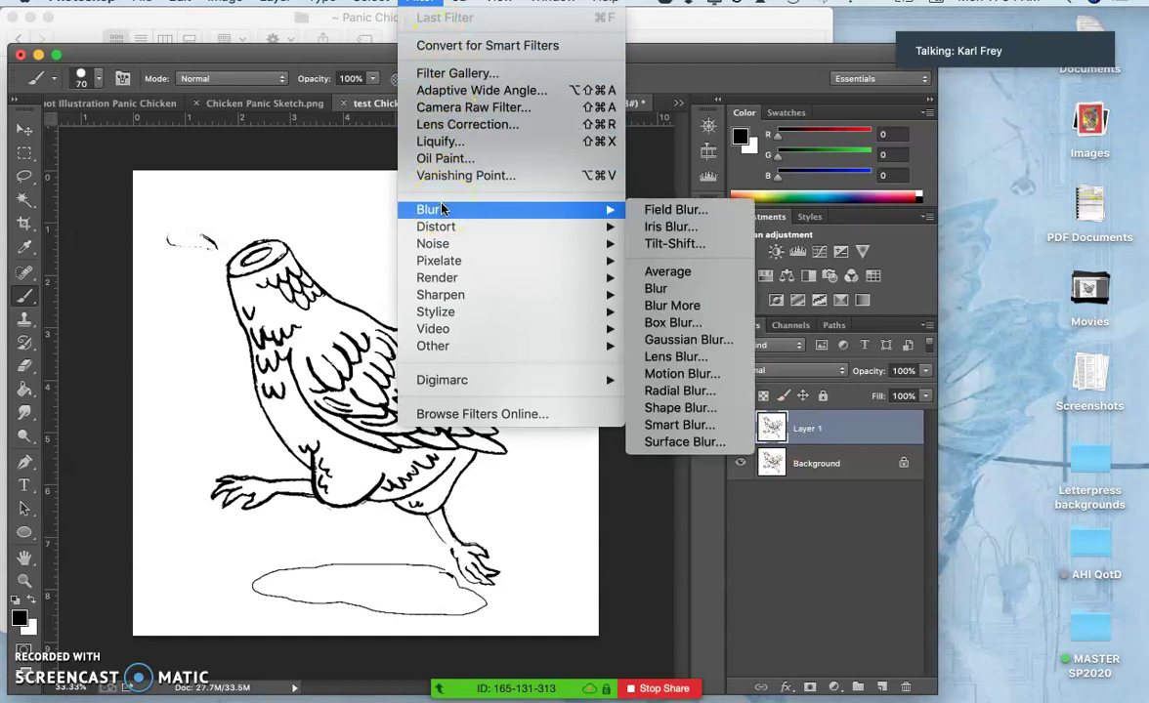
left_click(657, 339)
left_click_drag(635, 337, 457, 421)
left_click(836, 633)
left_click_drag(838, 636, 861, 636)
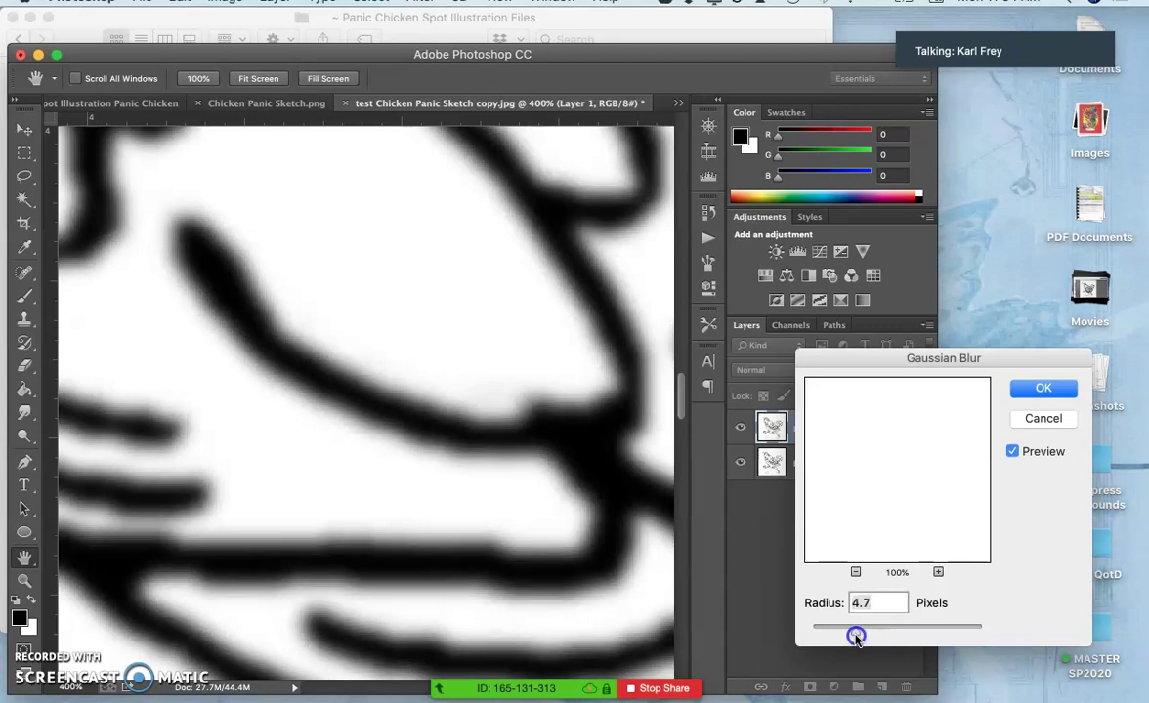
left_click(1026, 383)
key("b")
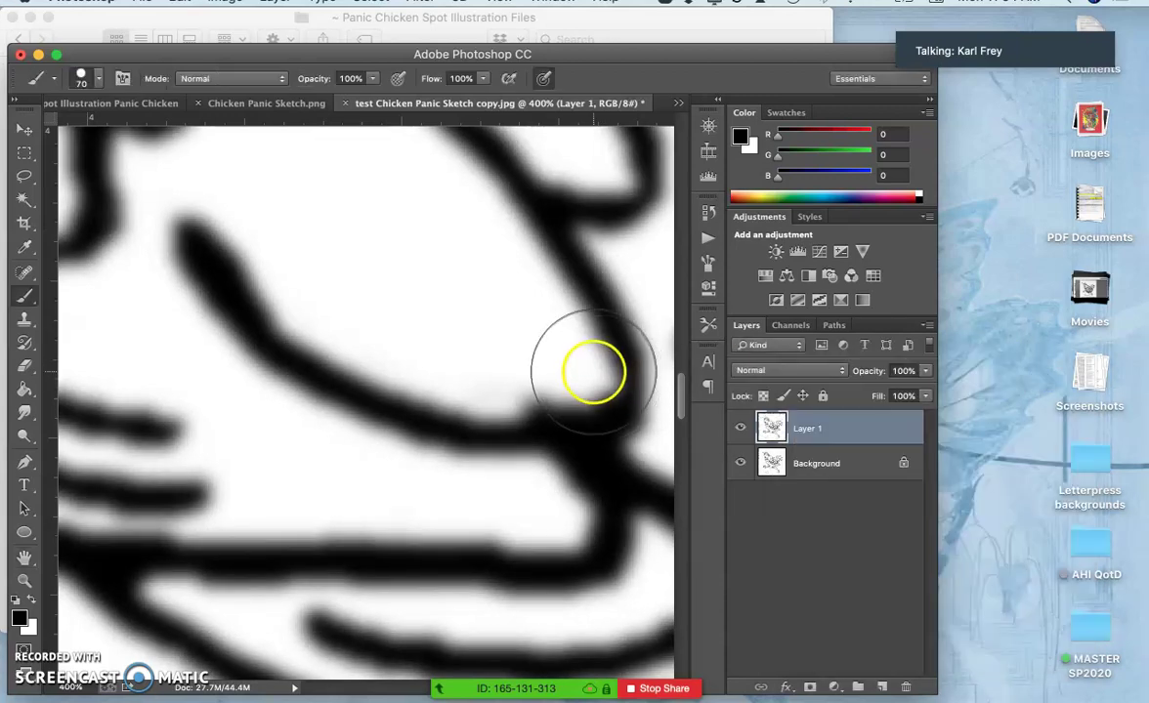
key("super+minus")
key("super+minus")
key("super+minus")
key("super+minus")
key("super+minus")
key("super+minus")
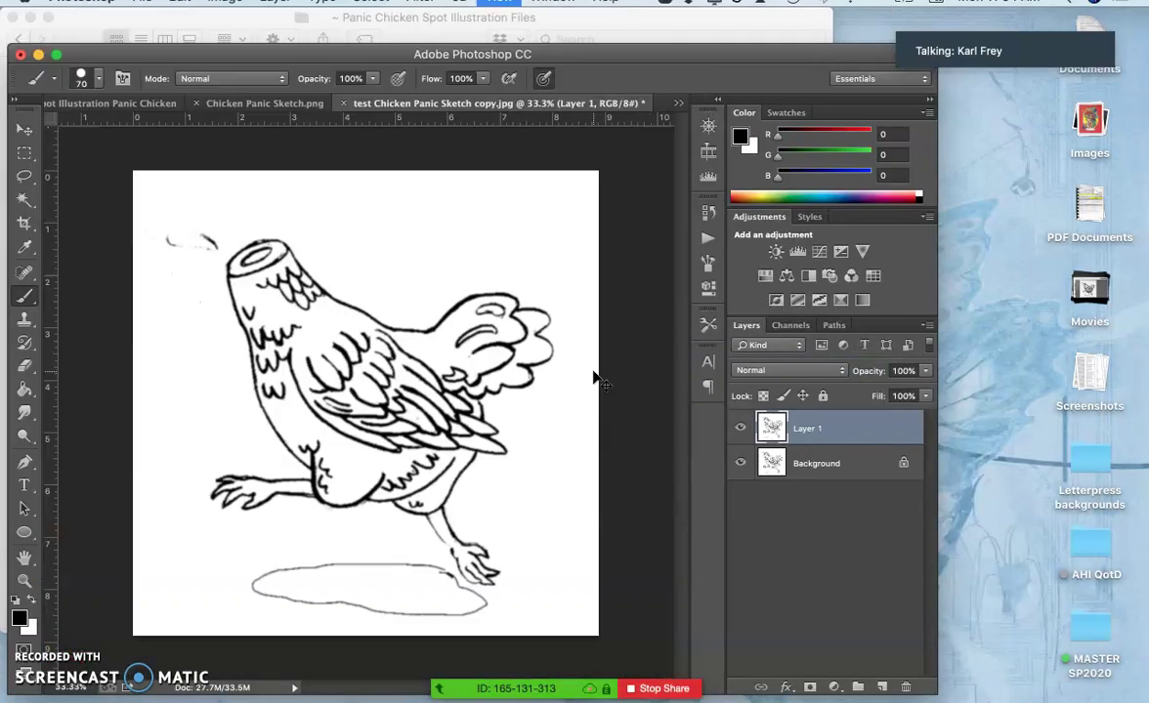
Step: Duplicate Layer 1 and set the Layer 1 copy to Multiply blending
left_click(813, 452)
left_click(846, 437)
key("super+j")
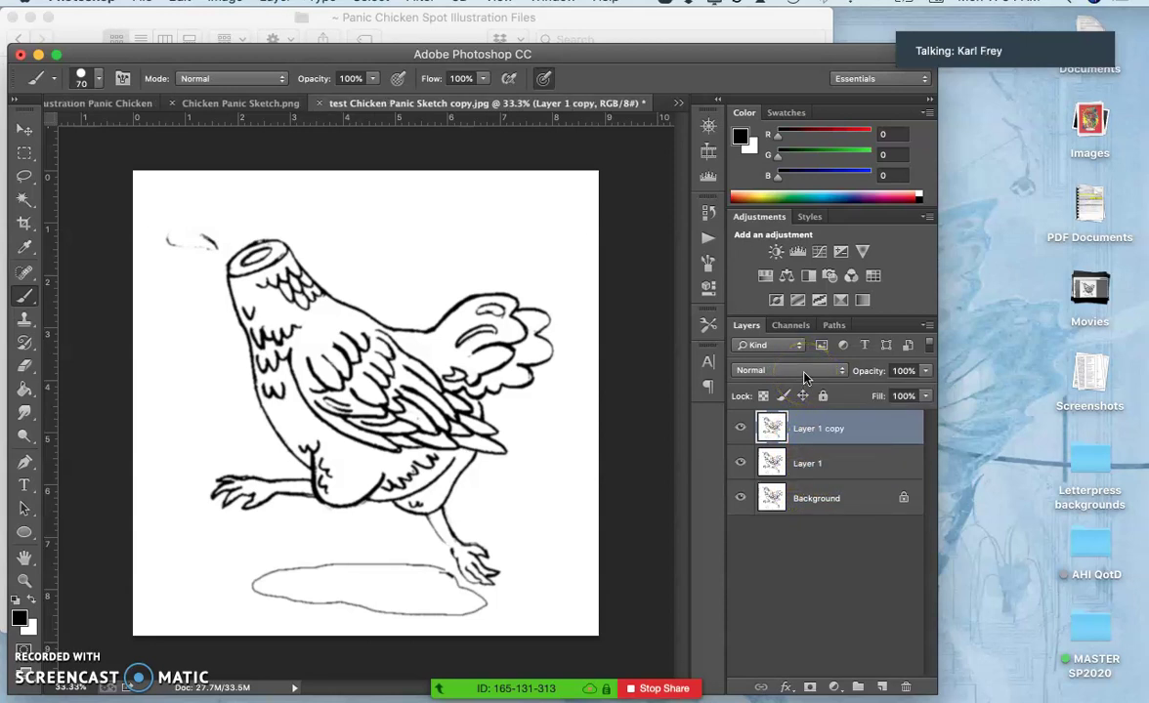
left_click(809, 418)
left_click(793, 370)
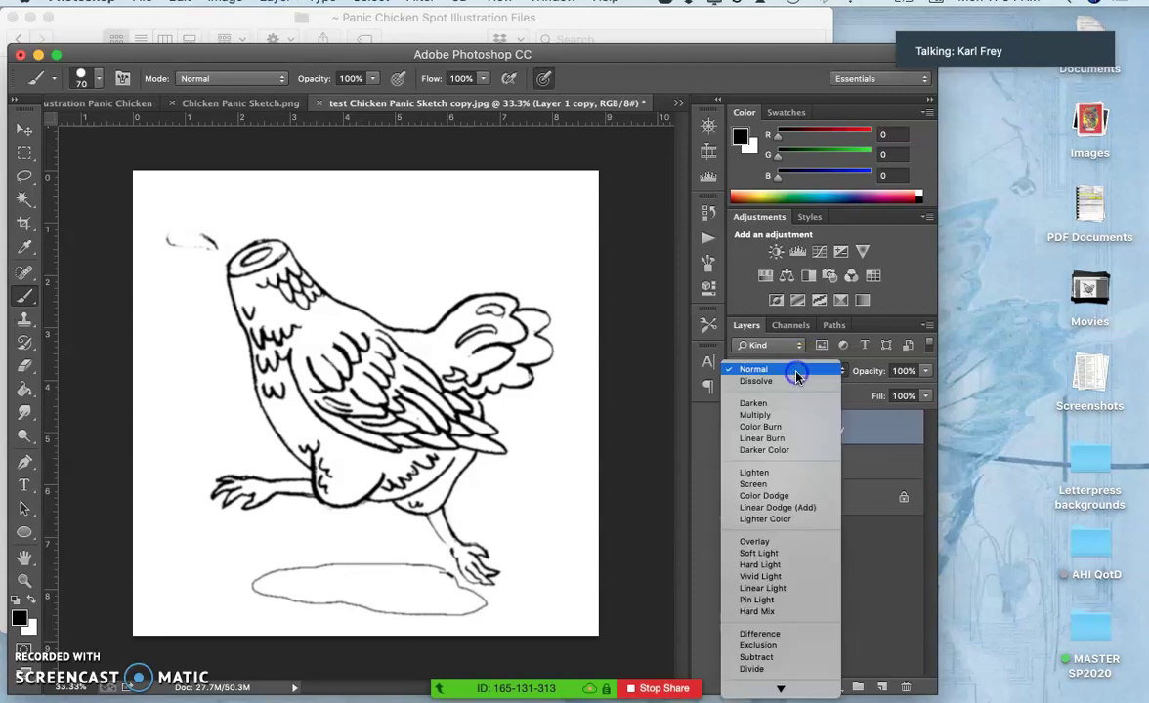
left_click(755, 415)
Step: Add more Multiply duplicates up to Layer 1 copy 4 and zoom out to view the chicken
scroll(430, 420, "up", 10)
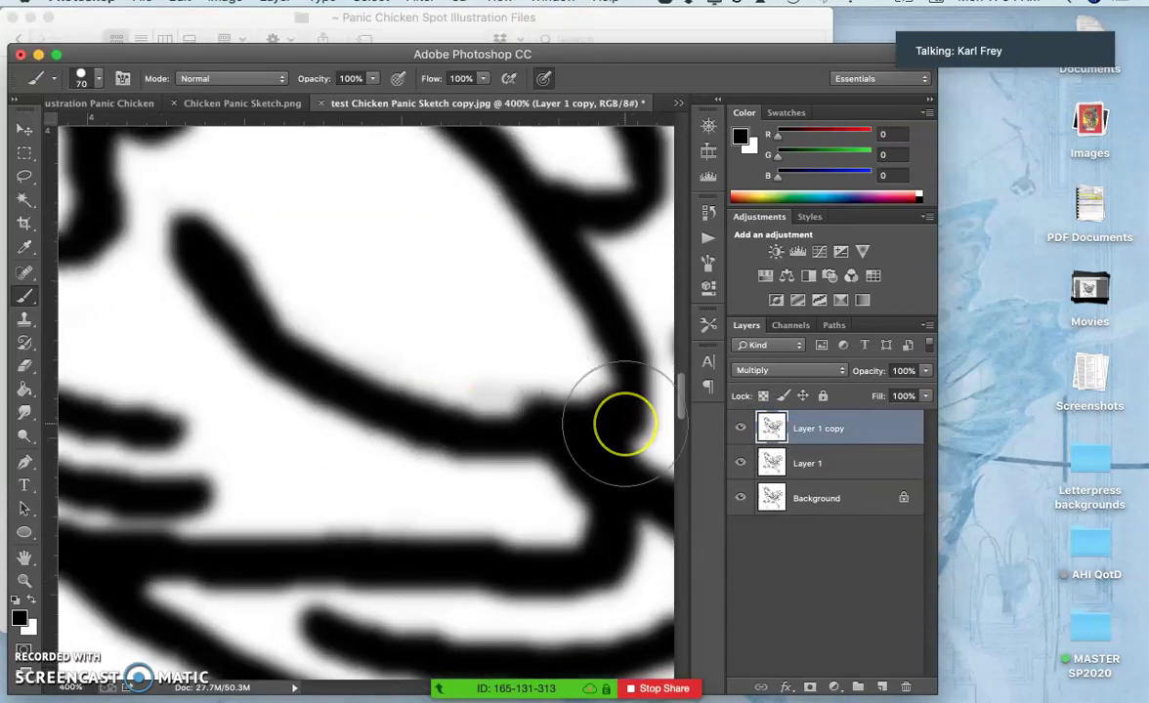
key("super+j")
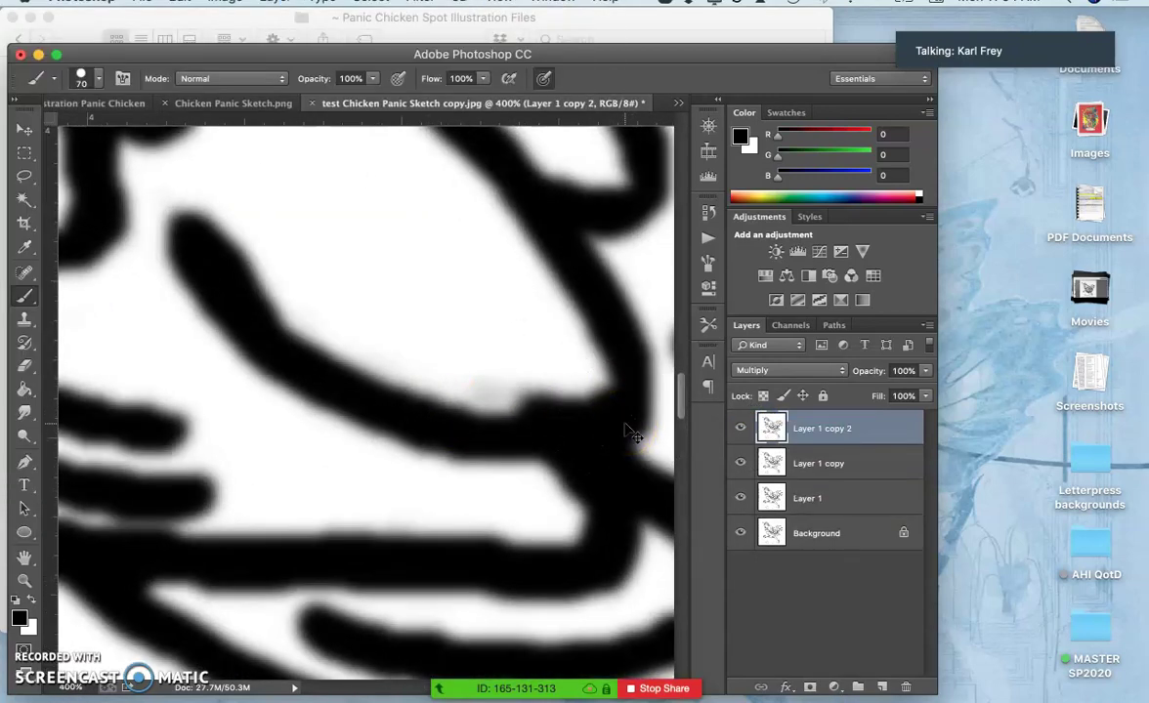
key("super+j")
key("super+j")
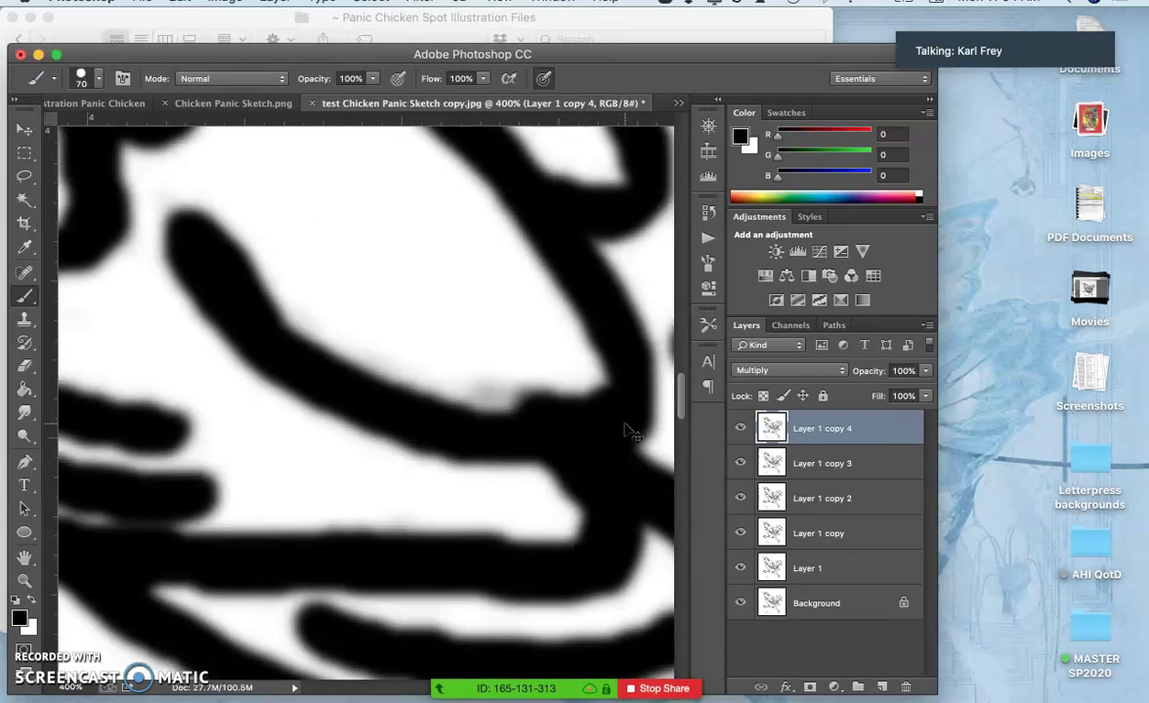
key("super+minus")
key("super+minus")
key("super+minus")
key("super+minus")
key("super+minus")
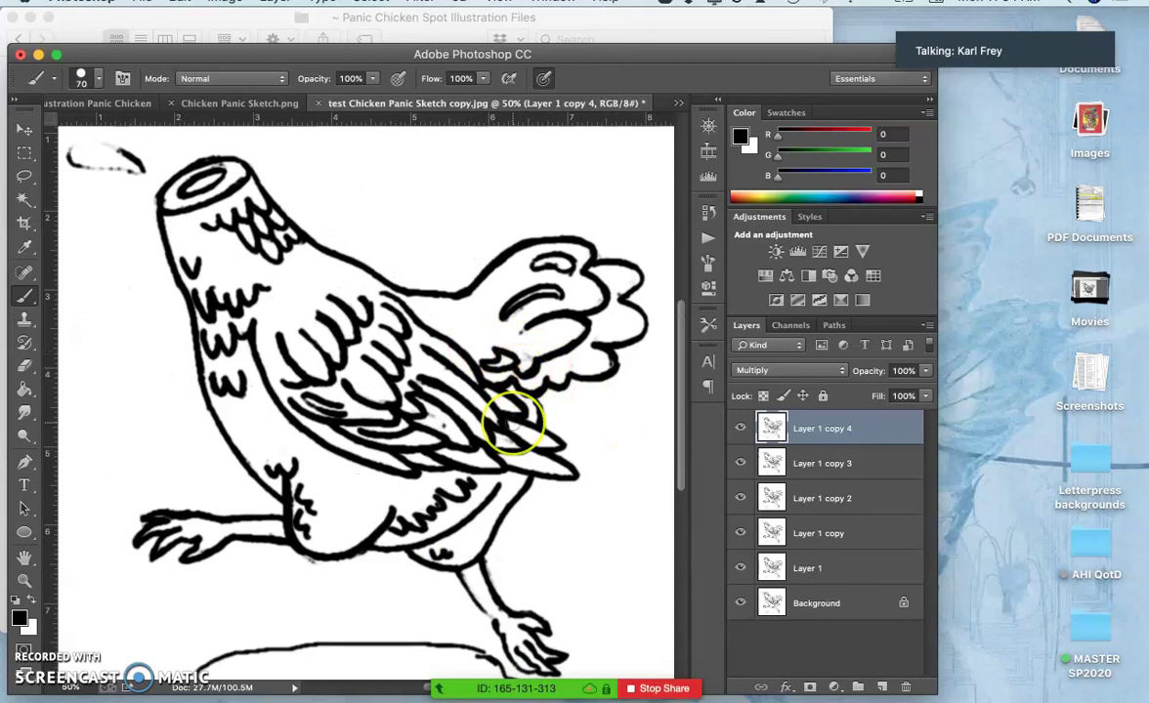
scroll(508, 422, "left", 3)
scroll(515, 431, "up", 3)
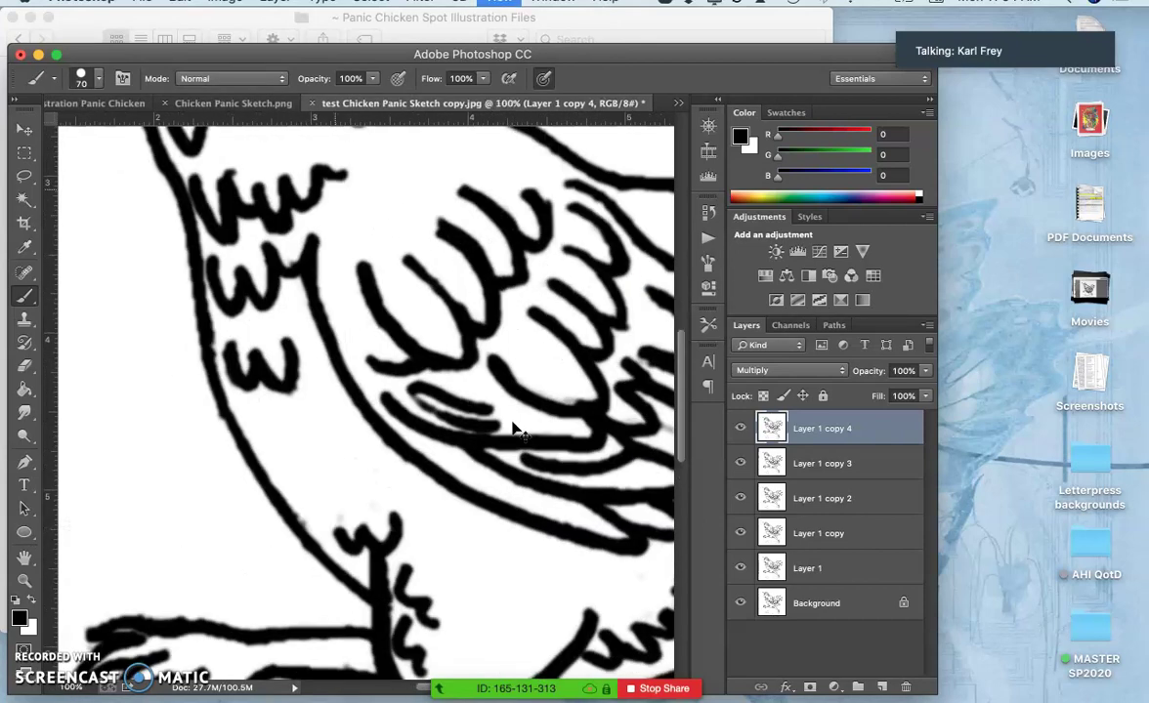
Step: Open the finished Assign 7 line art .eps in Preview for comparison, then return to Photoshop
left_click(381, 245)
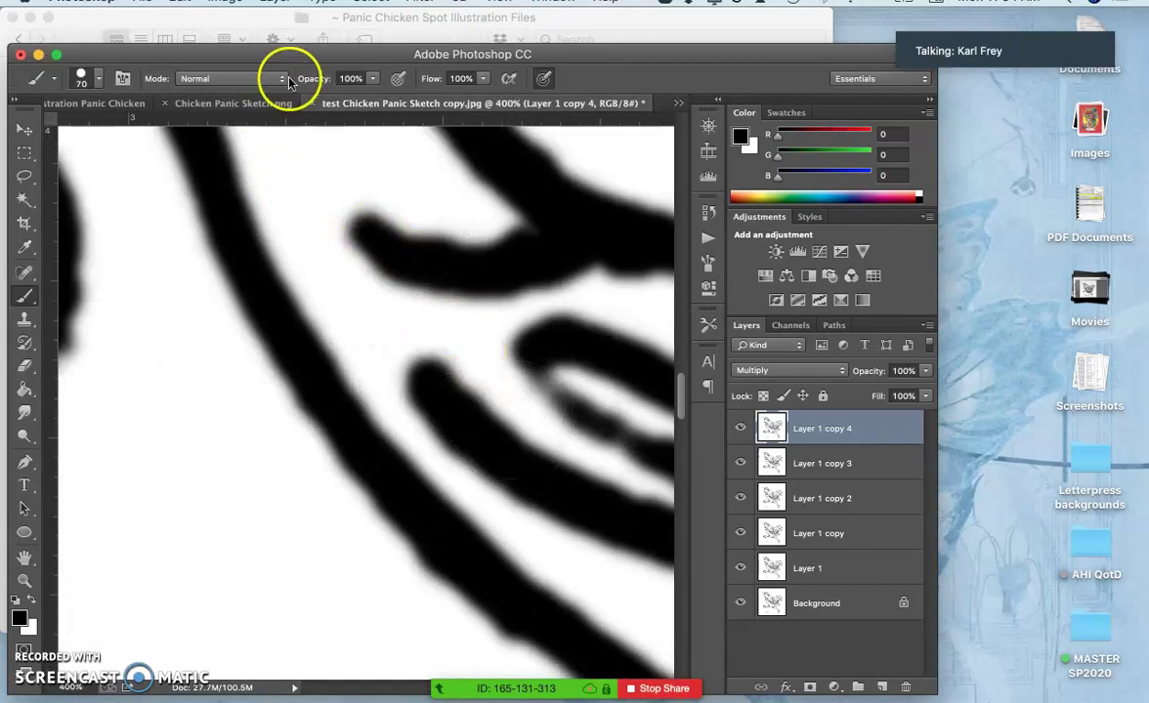
left_click(341, 18)
double_click(216, 280)
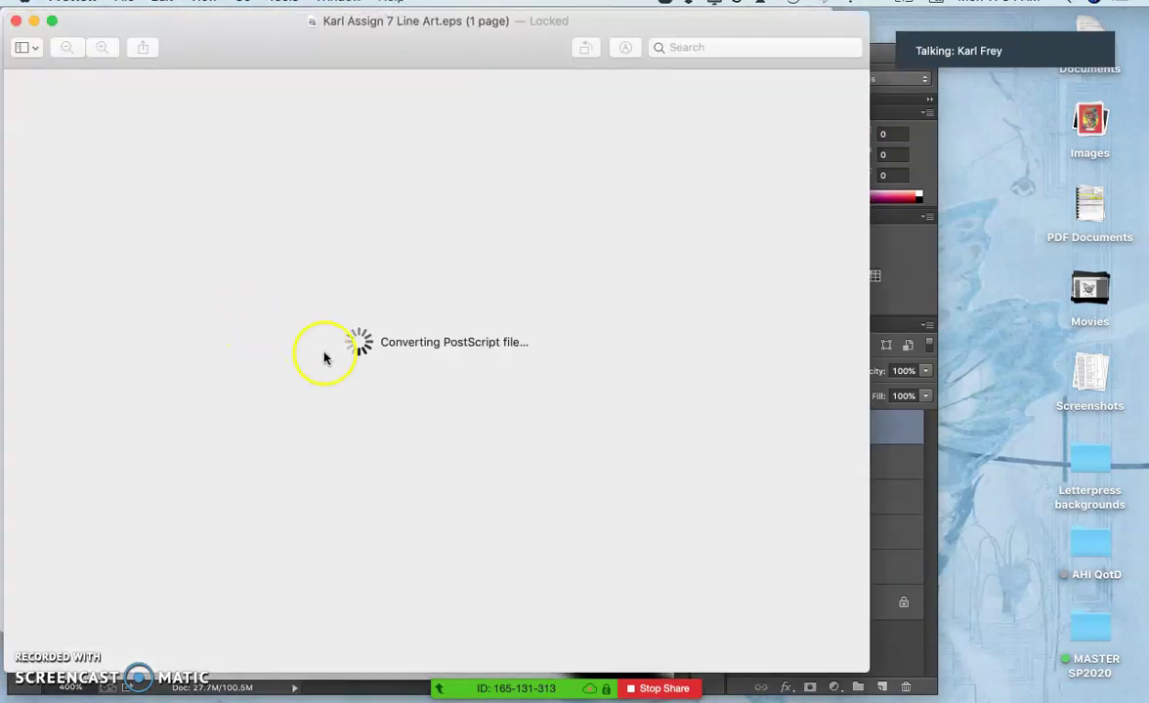
scroll(346, 307, "up", 5)
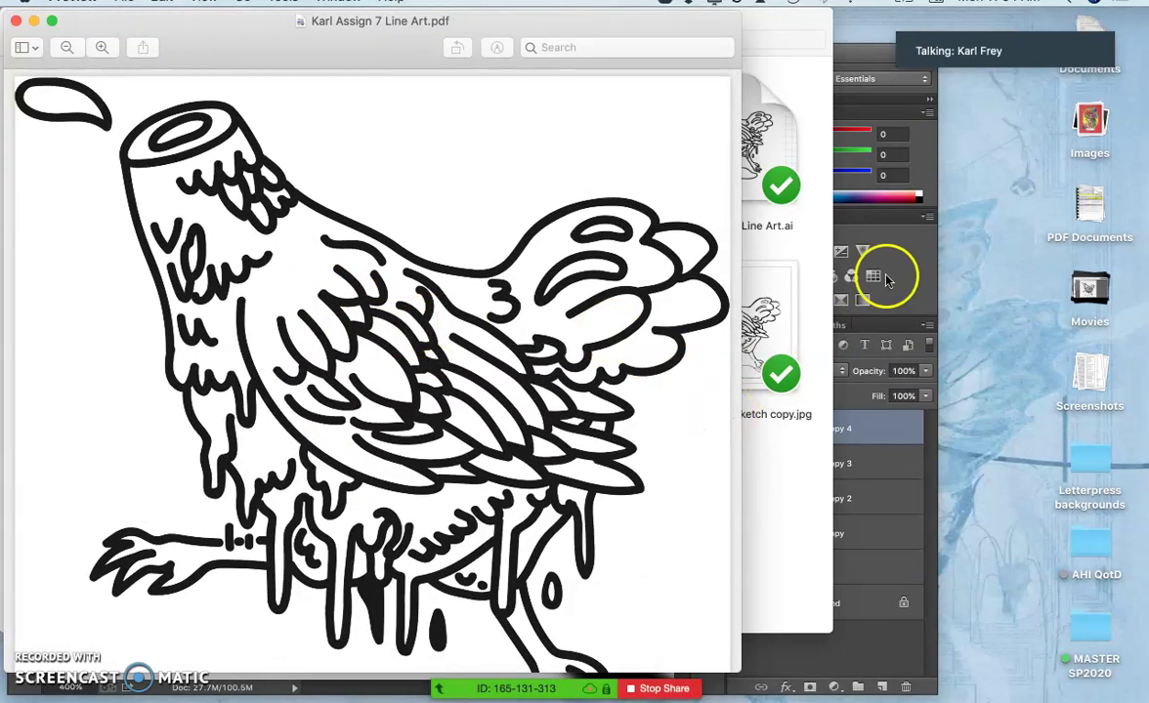
left_click(918, 263)
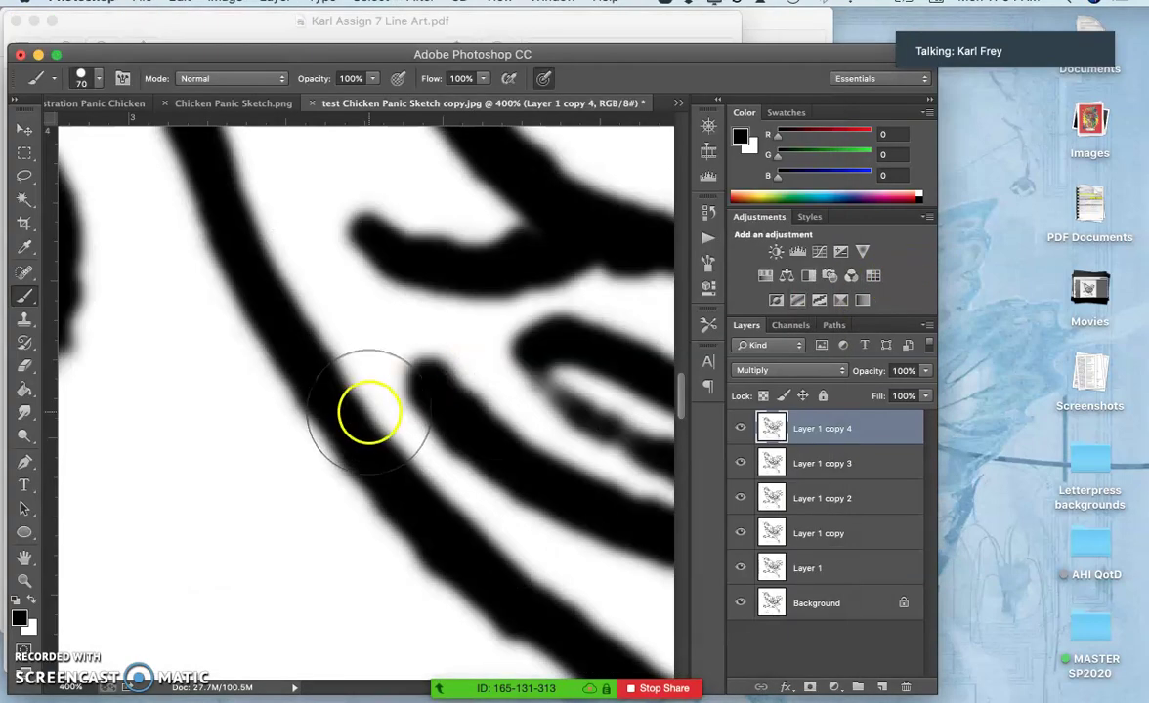
Step: Flatten all layers into a single Background
scroll(371, 415, "down", 6)
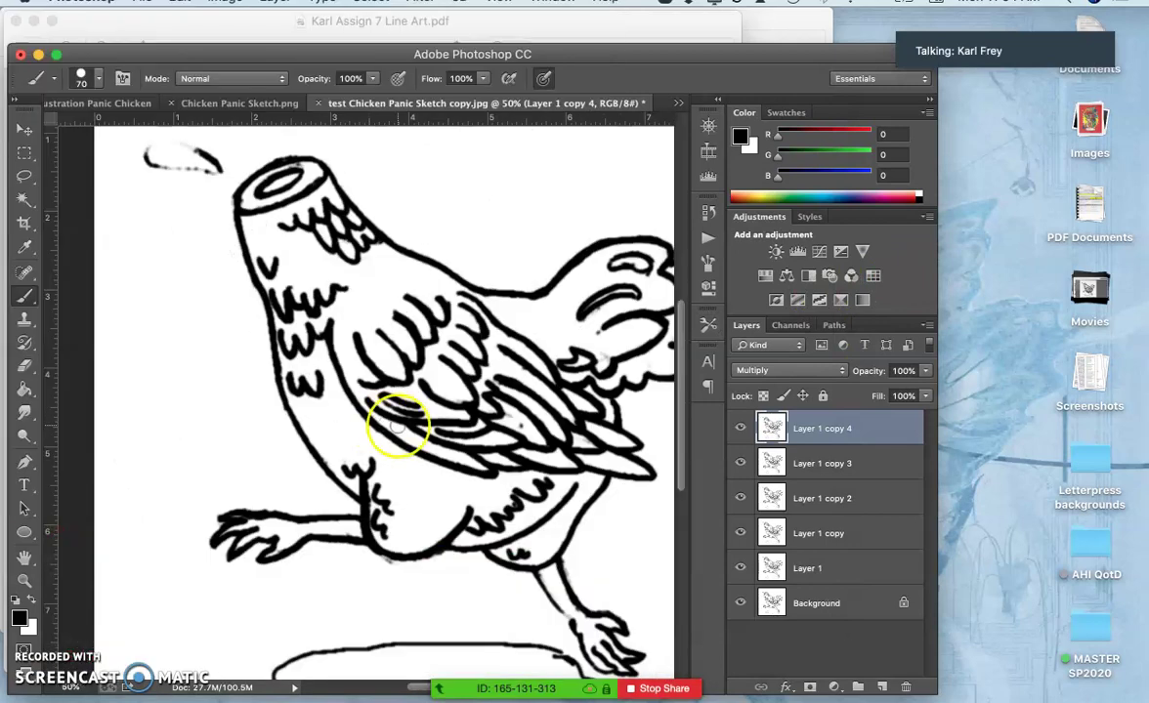
scroll(410, 390, "left", 4)
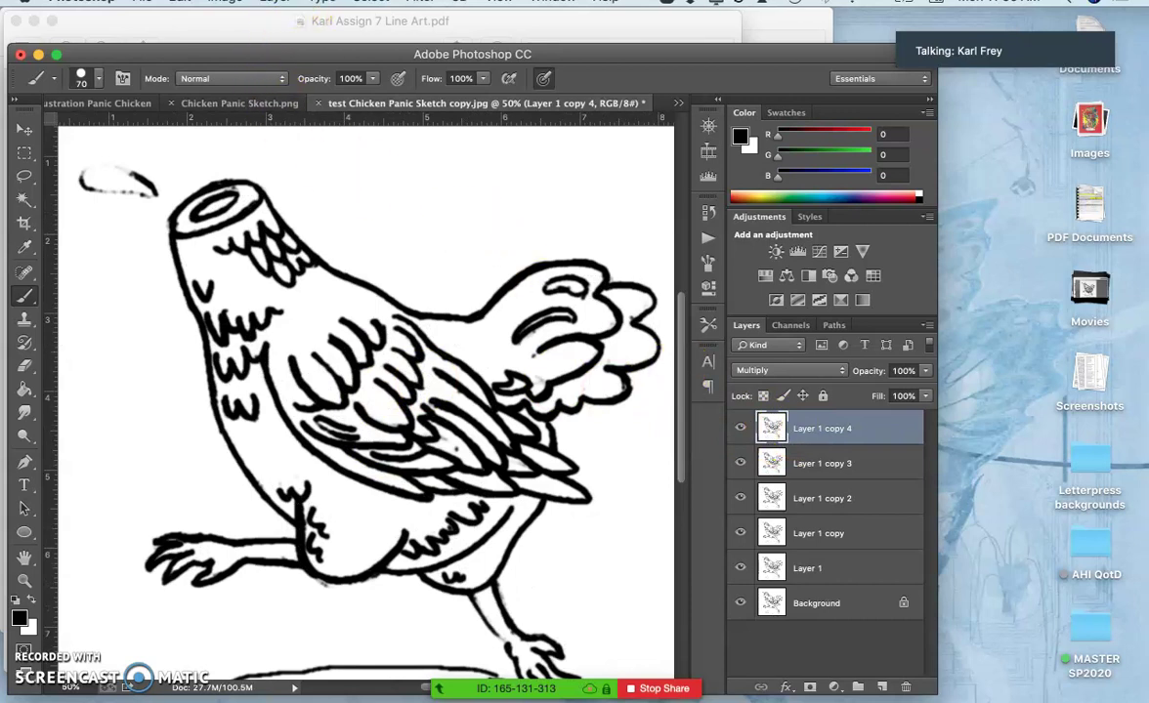
left_click(275, 2)
left_click(346, 624)
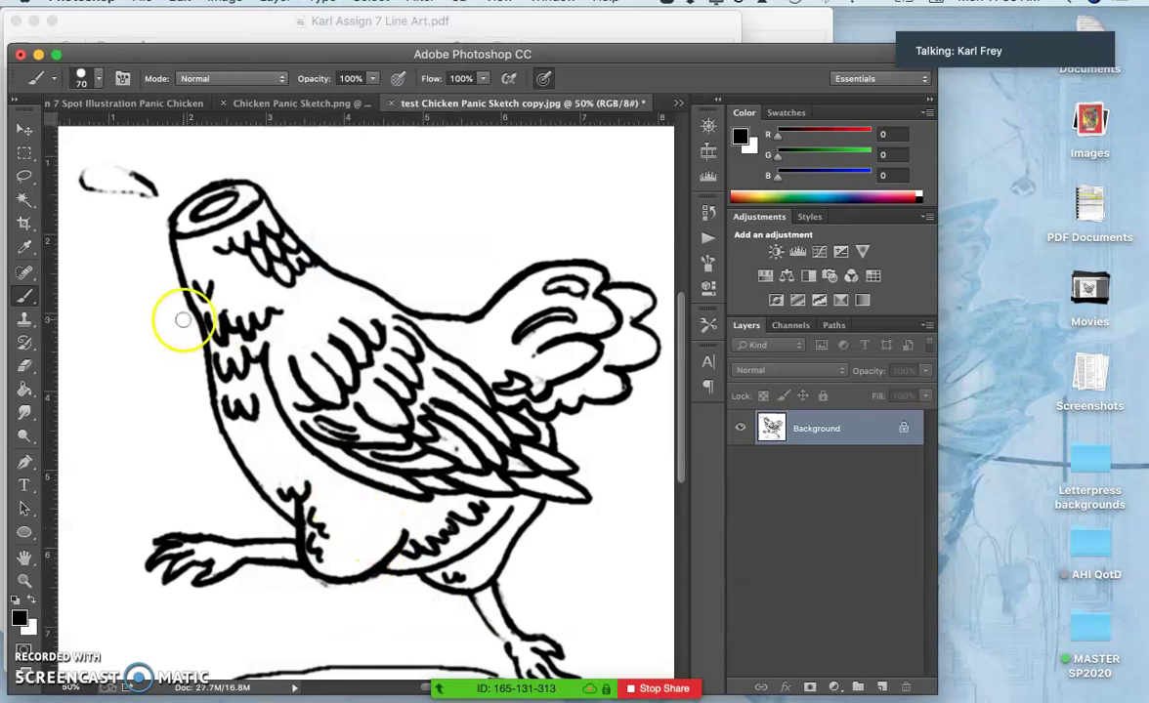
Step: Set Levels input values to 40, 1.00 and 197 for black lines on white
left_click(223, 2)
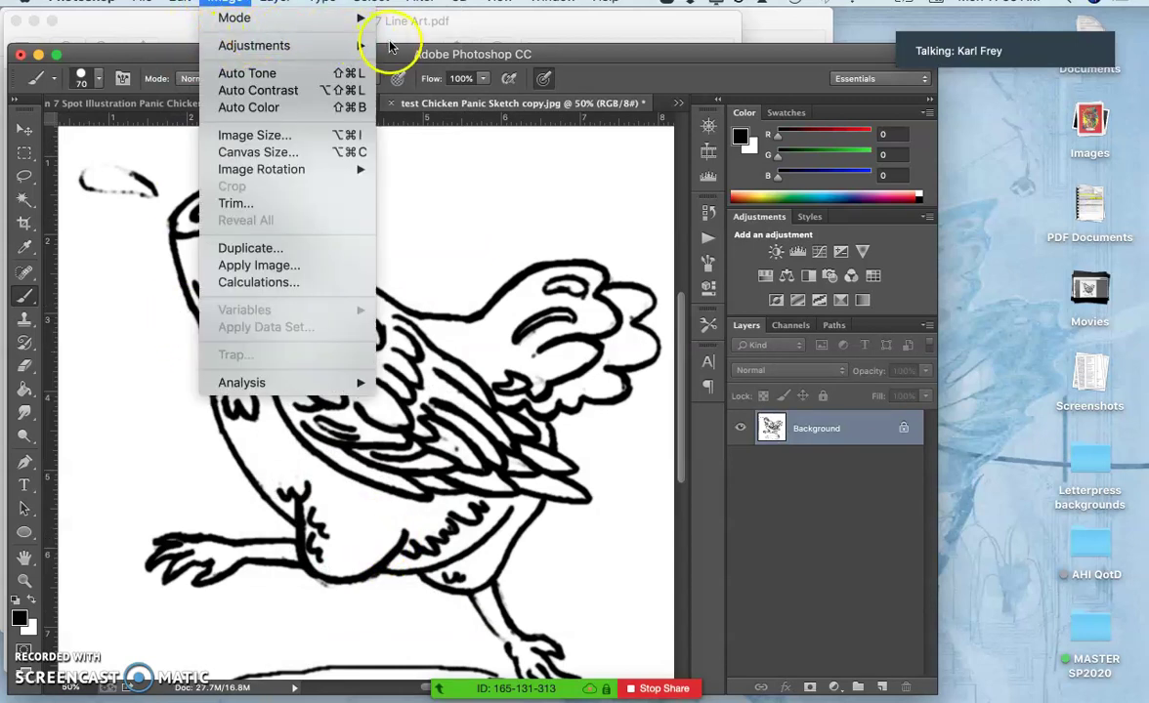
mouse_move(360, 45)
left_click(412, 66)
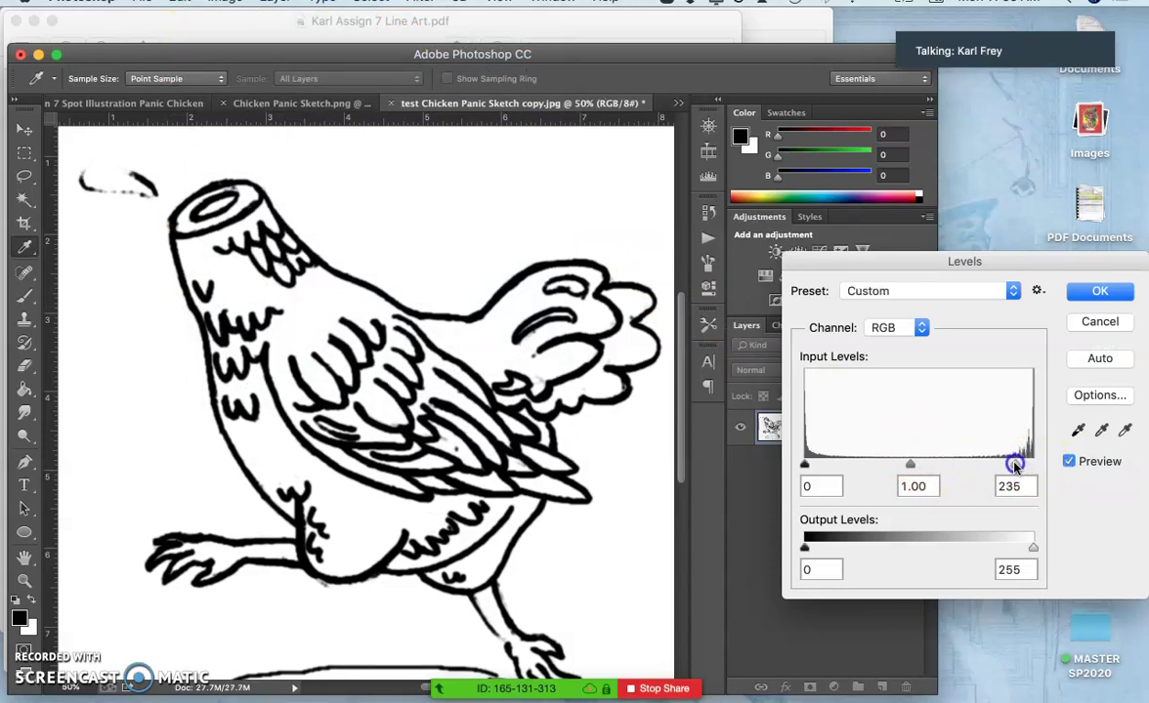
left_click_drag(1010, 465, 982, 463)
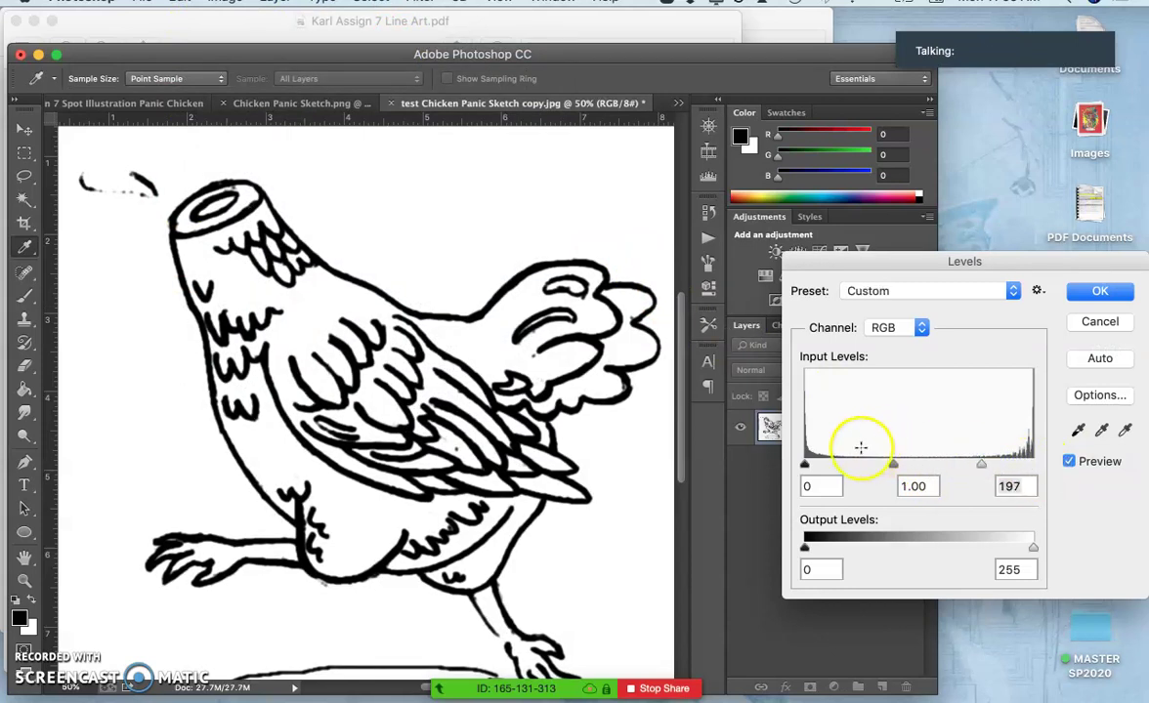
left_click_drag(832, 465, 840, 463)
Step: Zoom in and pan around the drawing to inspect the smoothed black outlines
key("super+equal")
key("super+equal")
key("super+equal")
key("super+equal")
key("super+equal")
key("super+equal")
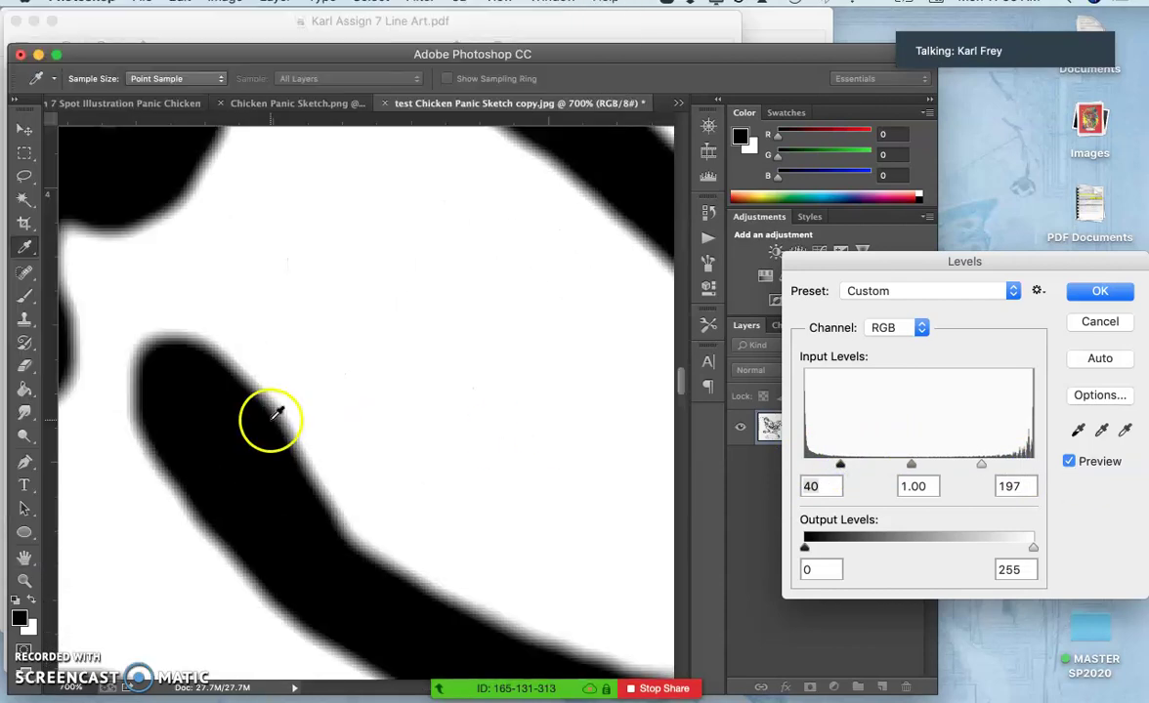
key("super+equal")
key("super+equal")
scroll(456, 527, "up", 10)
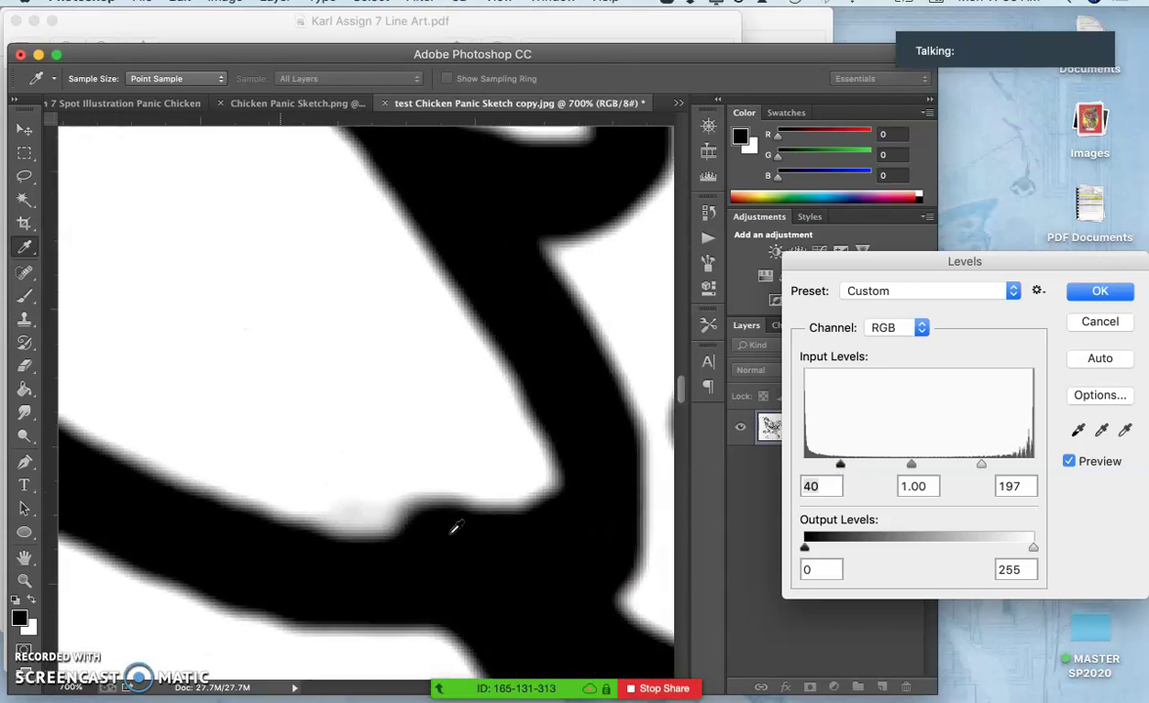
scroll(457, 527, "up", 10)
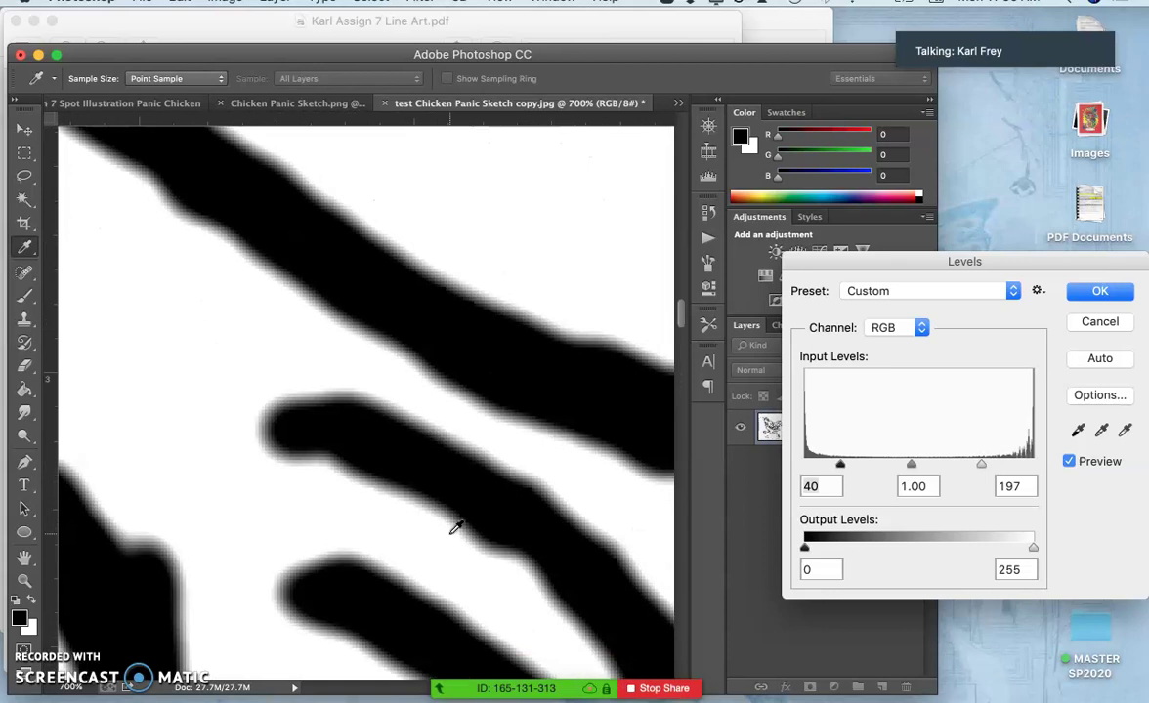
scroll(457, 528, "down", 15)
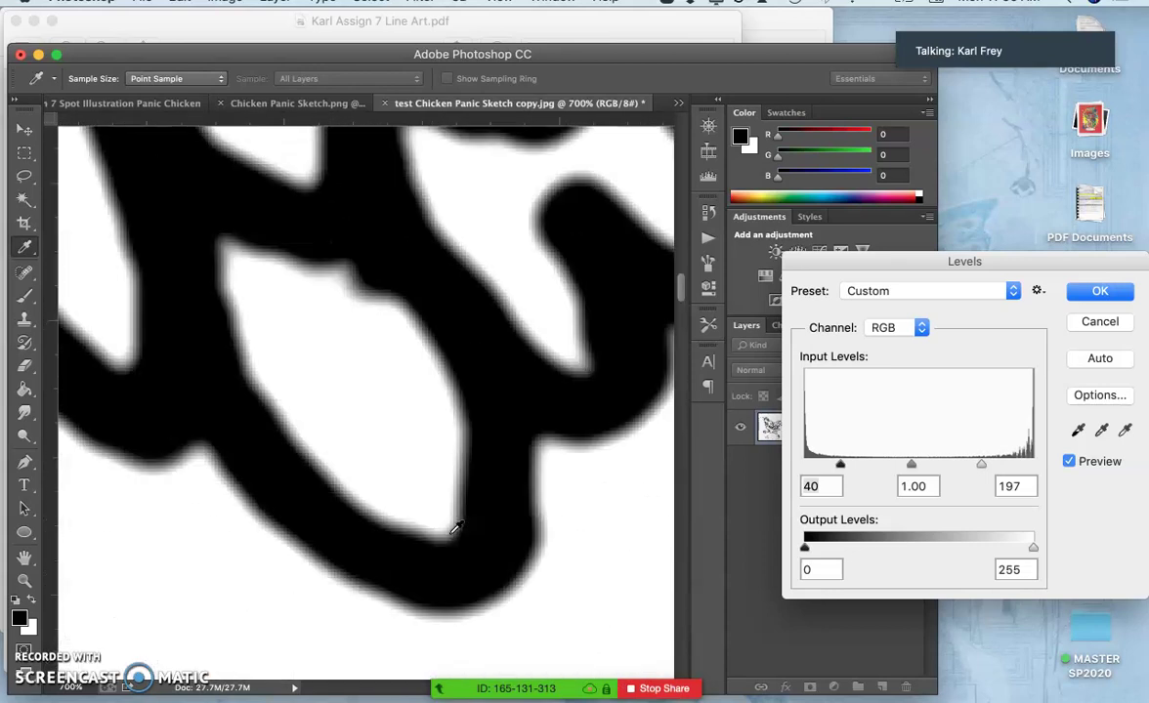
scroll(456, 528, "down", 10)
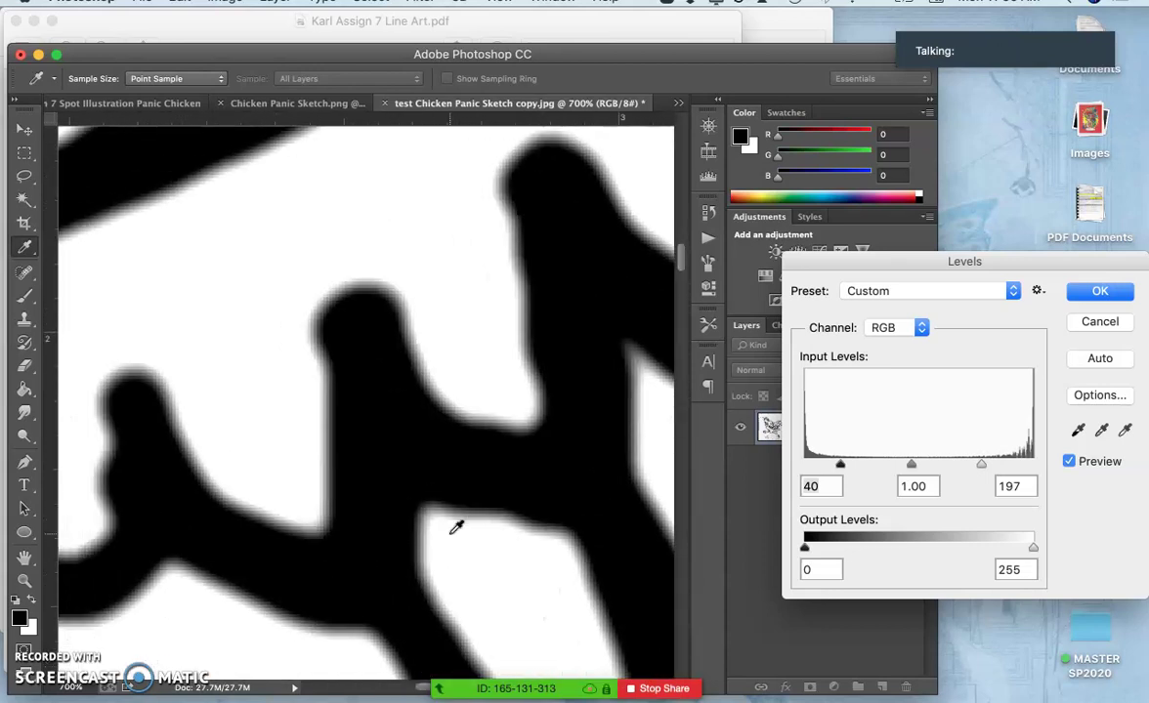
scroll(456, 527, "up", 3)
scroll(456, 527, "down", 8)
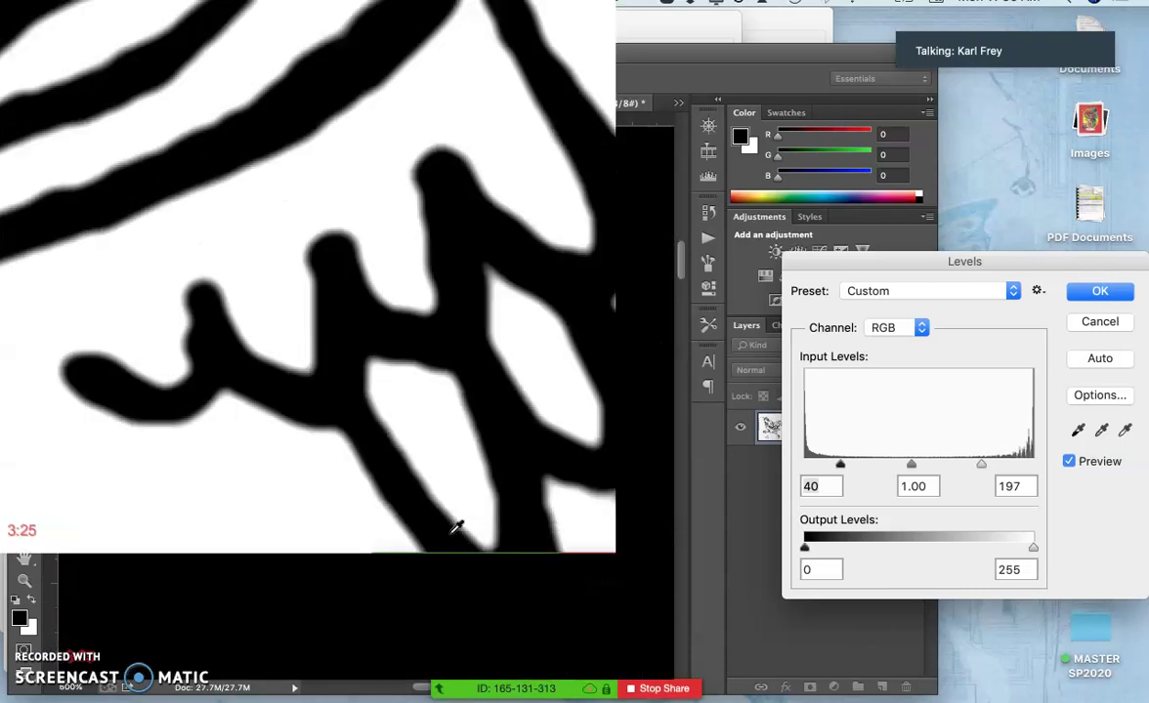
scroll(456, 527, "down", 6)
scroll(456, 527, "down", 2)
scroll(456, 528, "down", 8)
scroll(457, 527, "up", 3)
scroll(457, 528, "left", 4)
left_click(401, 545)
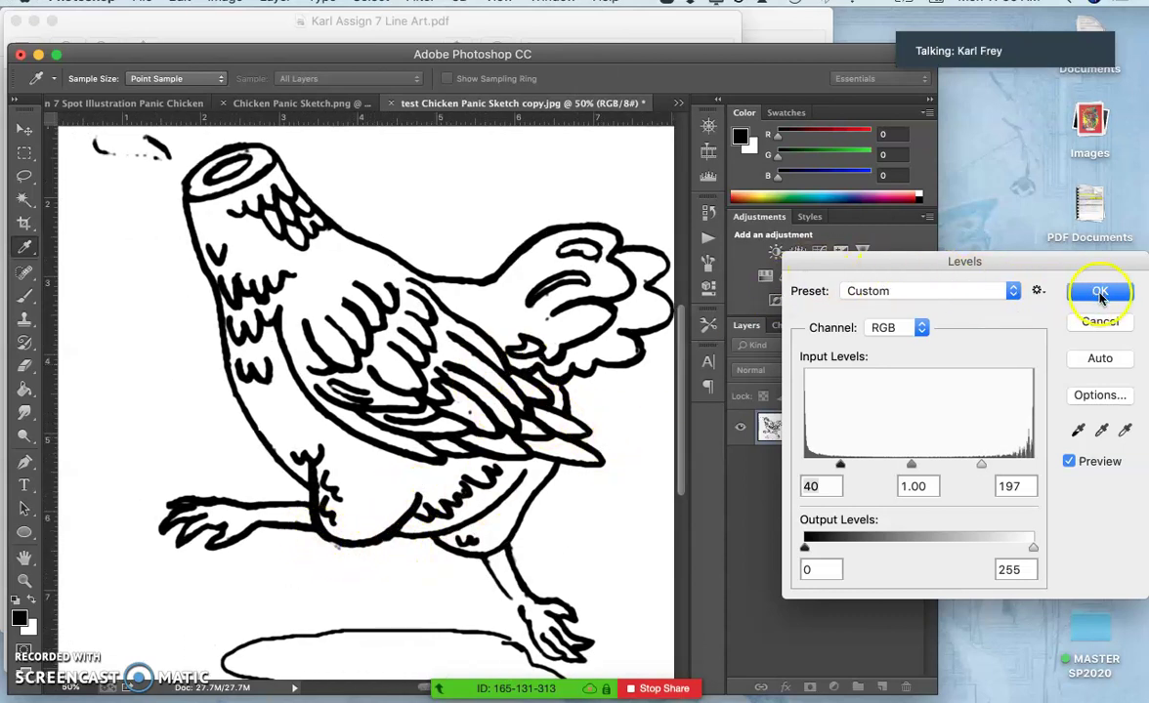
Step: Apply the Levels adjustment and zoom out to fit the whole canvas
left_click(1100, 293)
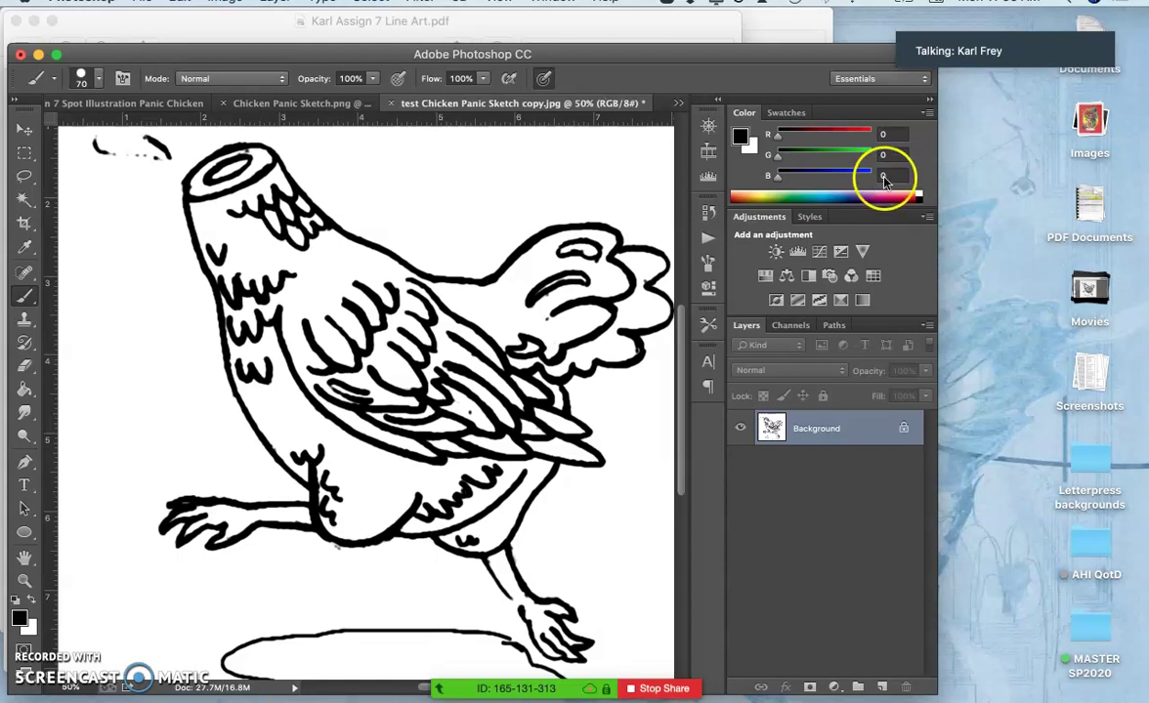
key("super+0")
key("super+minus")
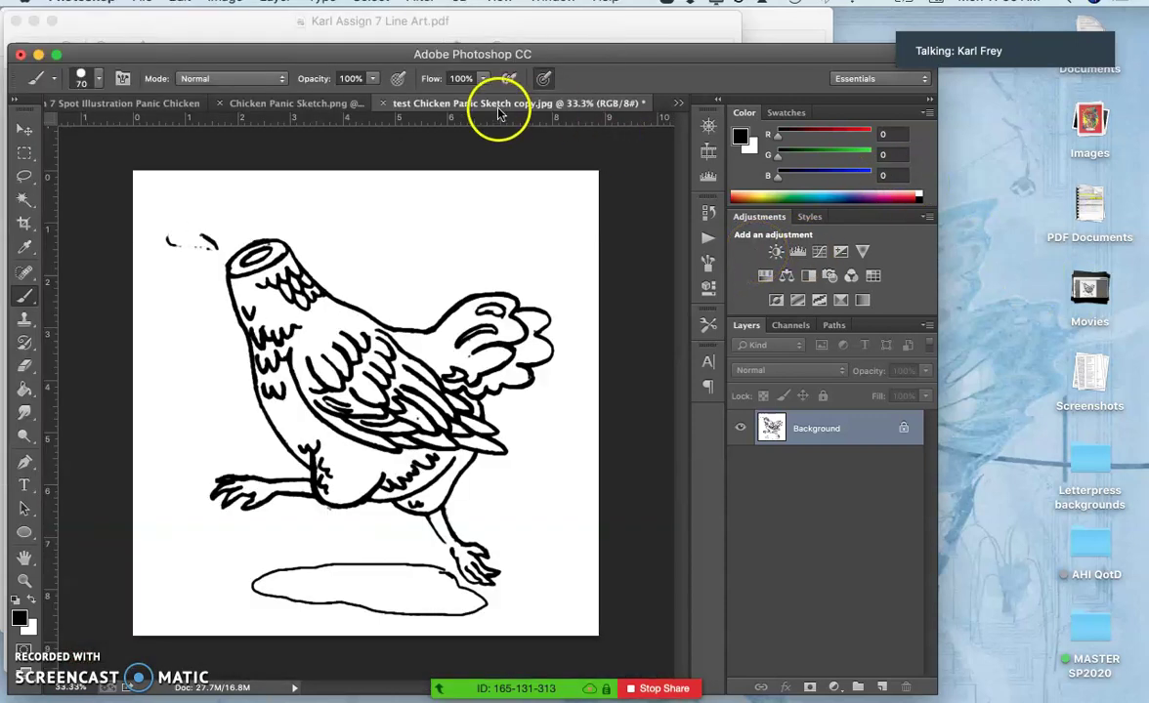
Step: Resize the image to 10 inches wide at 350 Pixels/Inch, giving 3500 × 3500 px
left_click(224, 2)
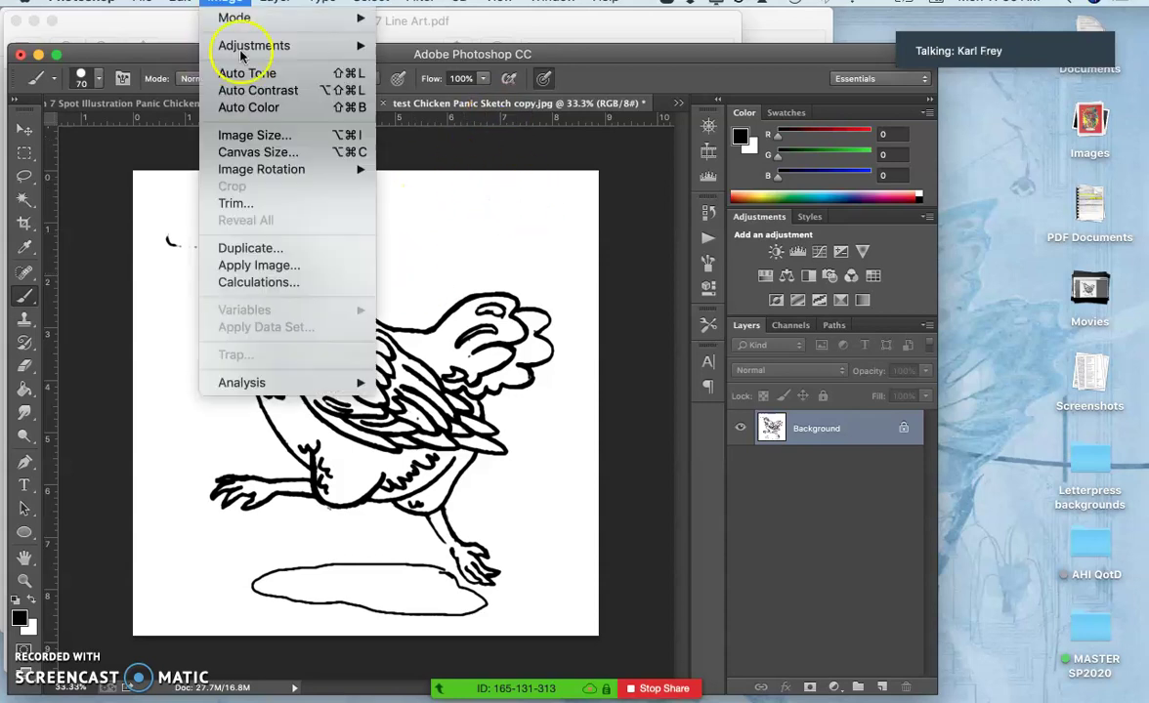
left_click(234, 134)
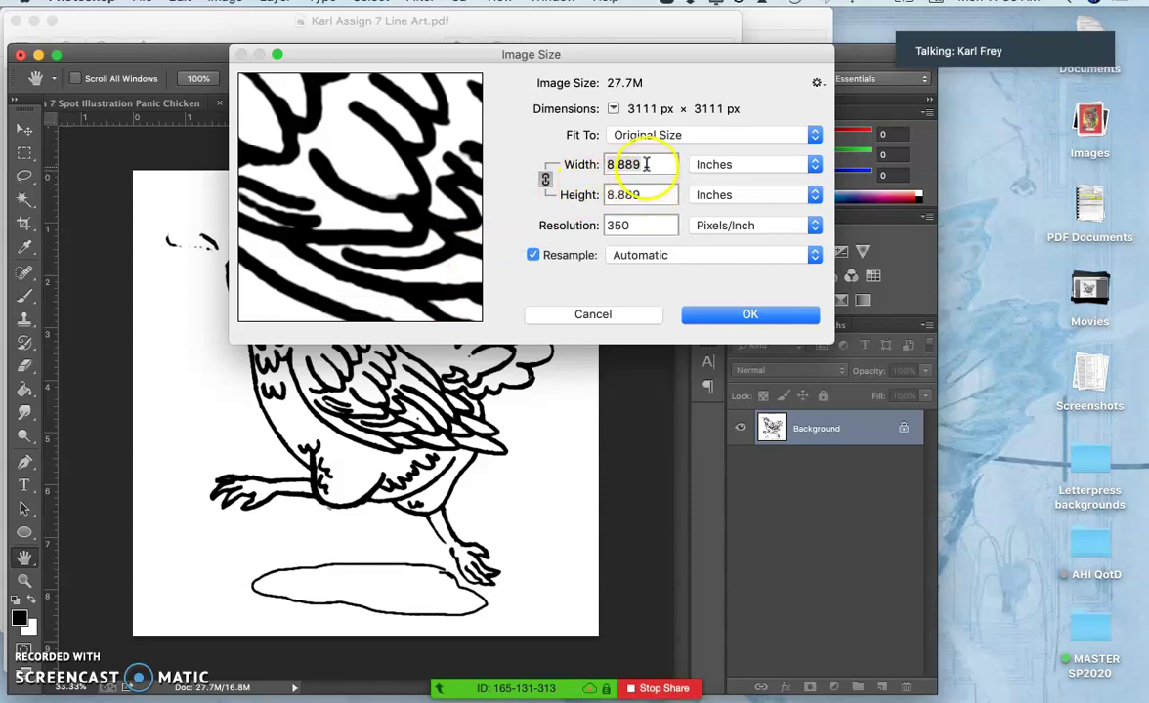
type("10")
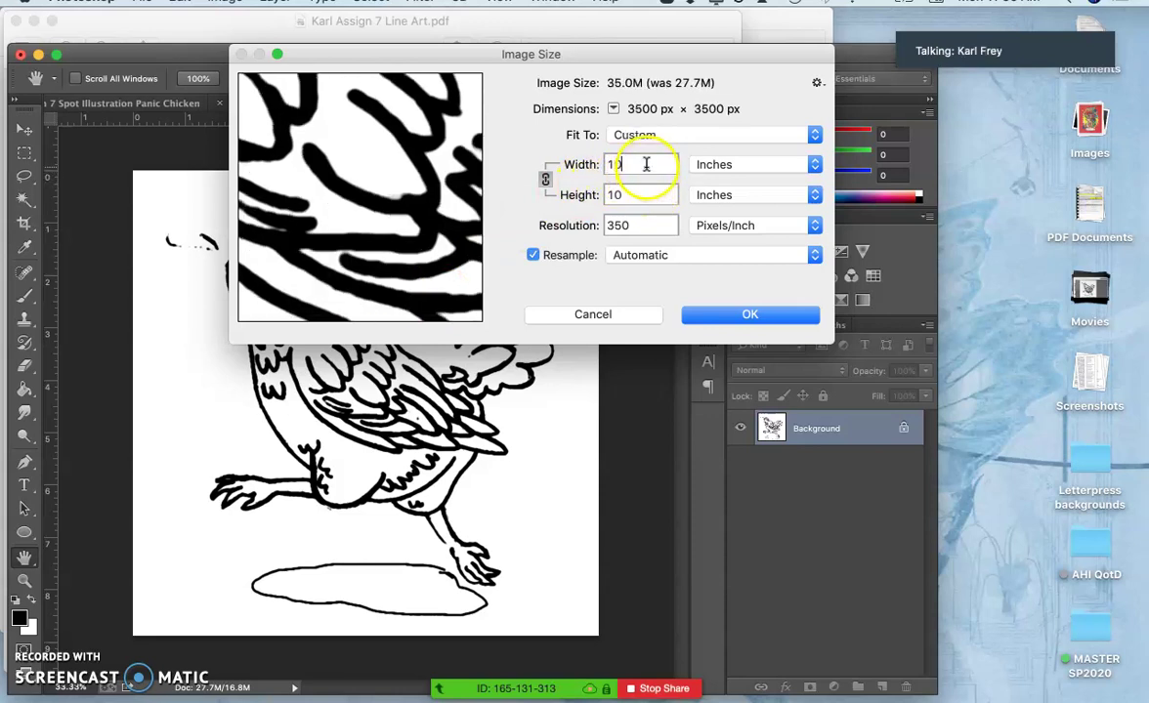
left_click(752, 313)
key("b")
key("super+plus")
key("super+plus")
key("super+plus")
key("super+plus")
key("super+plus")
key("super+plus")
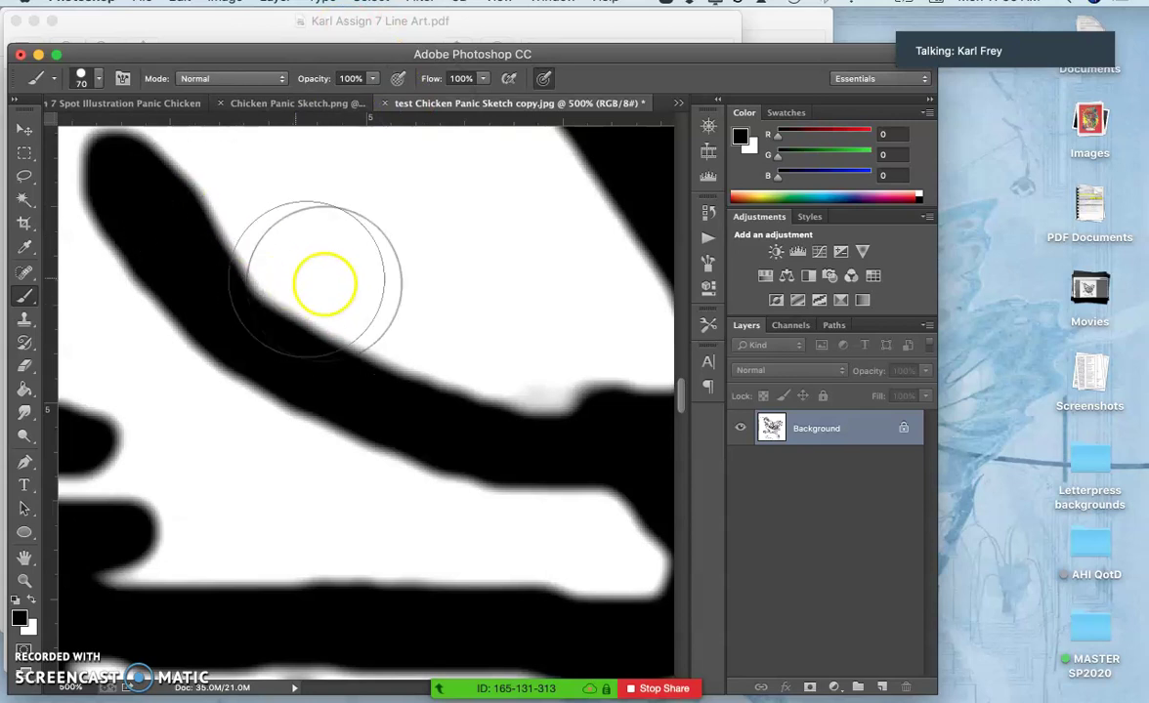
Step: Apply Smart Sharpen with Amount 266%, Radius 3.1 px and Reduce Noise 70% to the line art
left_click(421, 3)
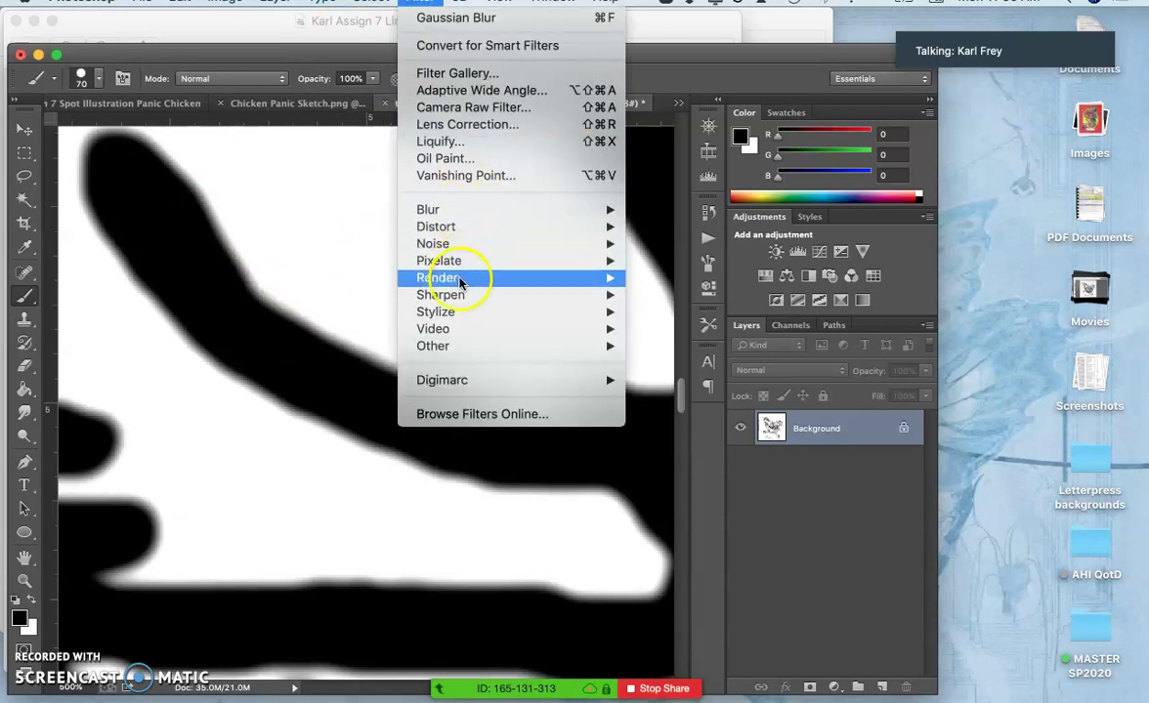
mouse_move(471, 294)
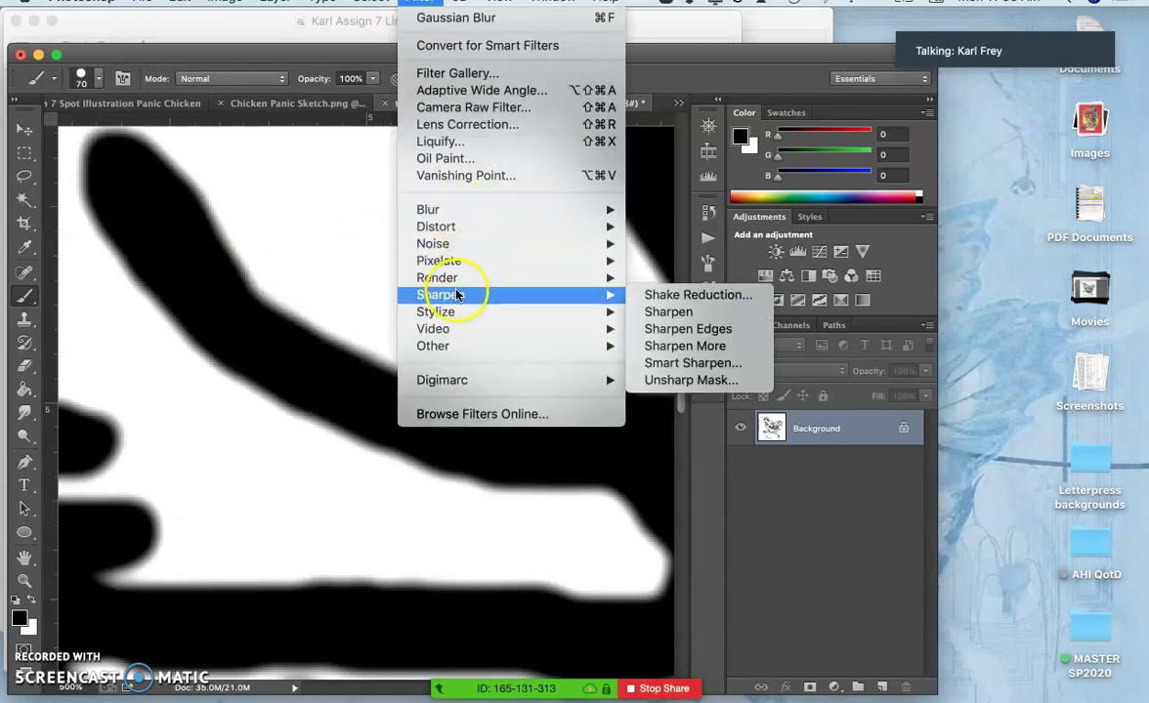
left_click(684, 366)
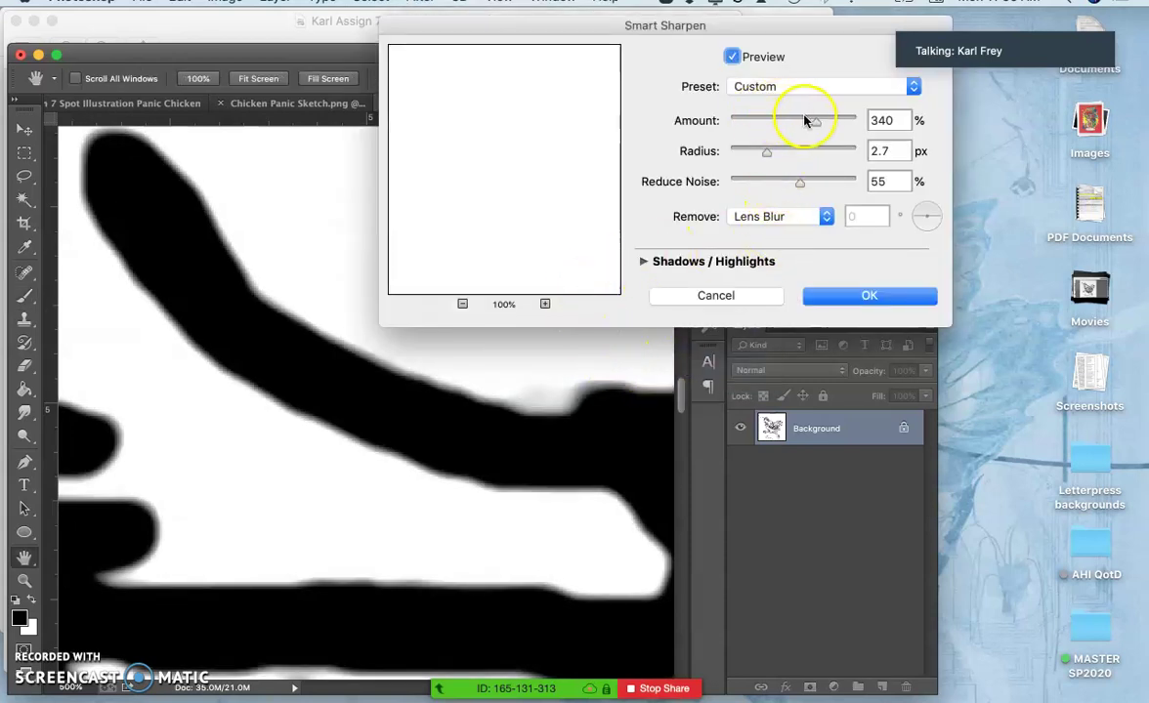
left_click_drag(818, 122, 833, 123)
left_click_drag(783, 158, 797, 192)
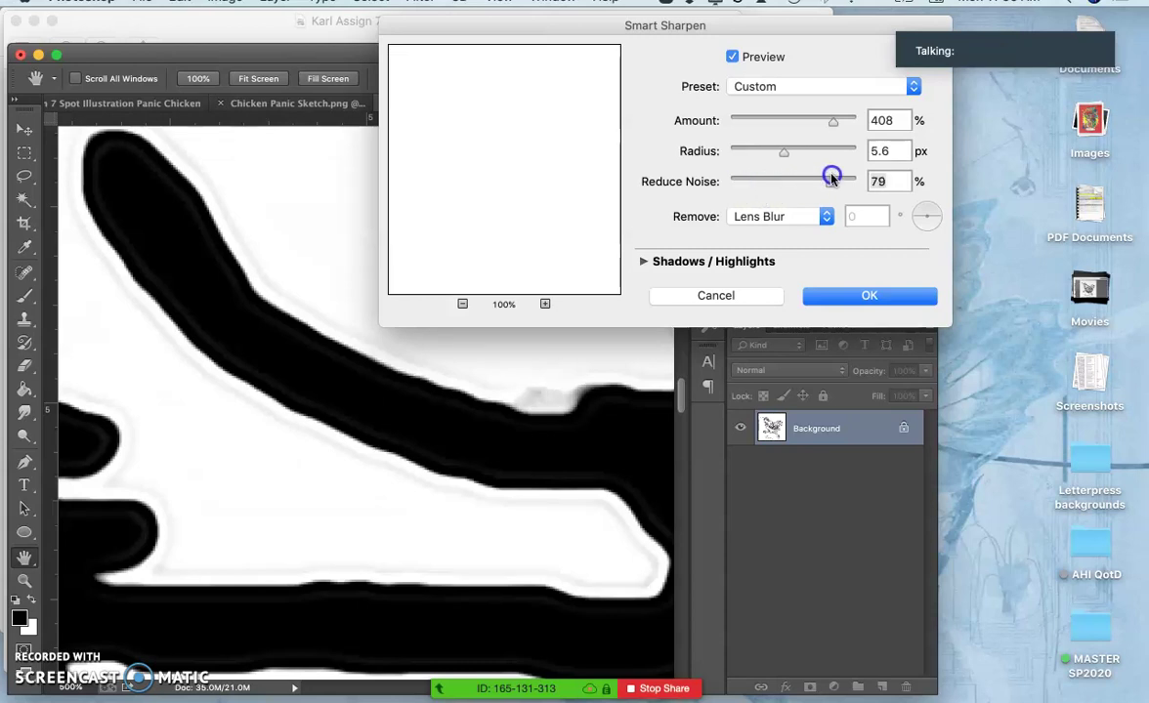
left_click_drag(829, 123, 796, 156)
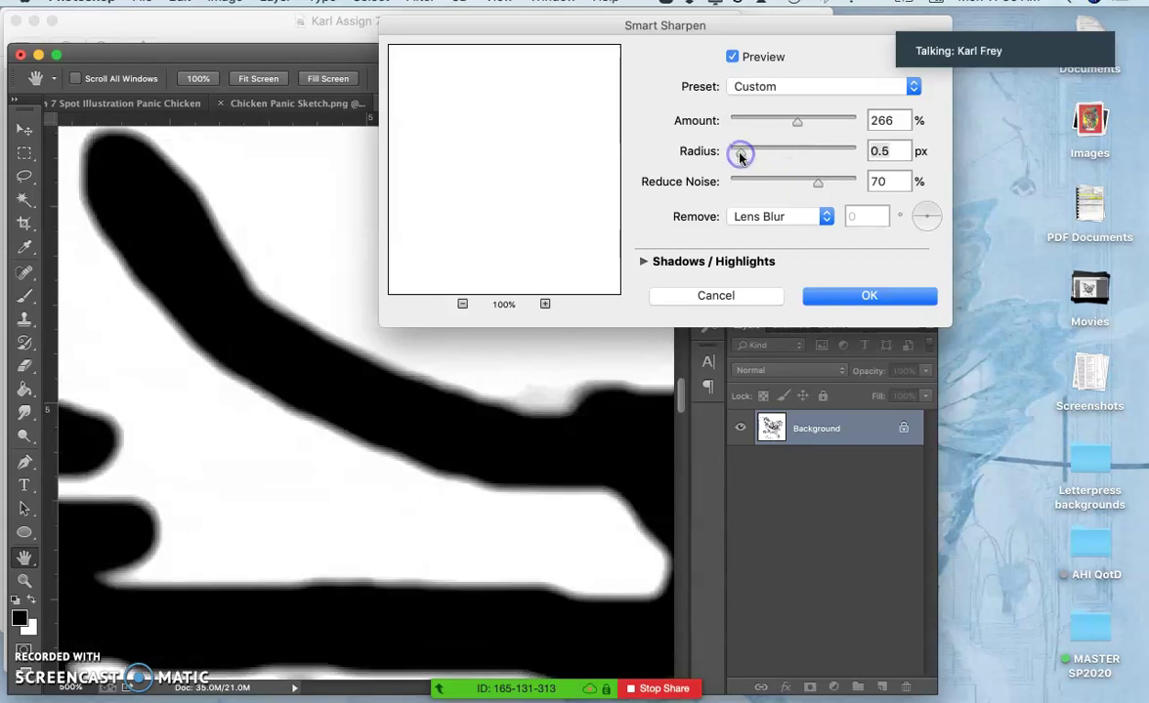
left_click_drag(745, 157, 746, 156)
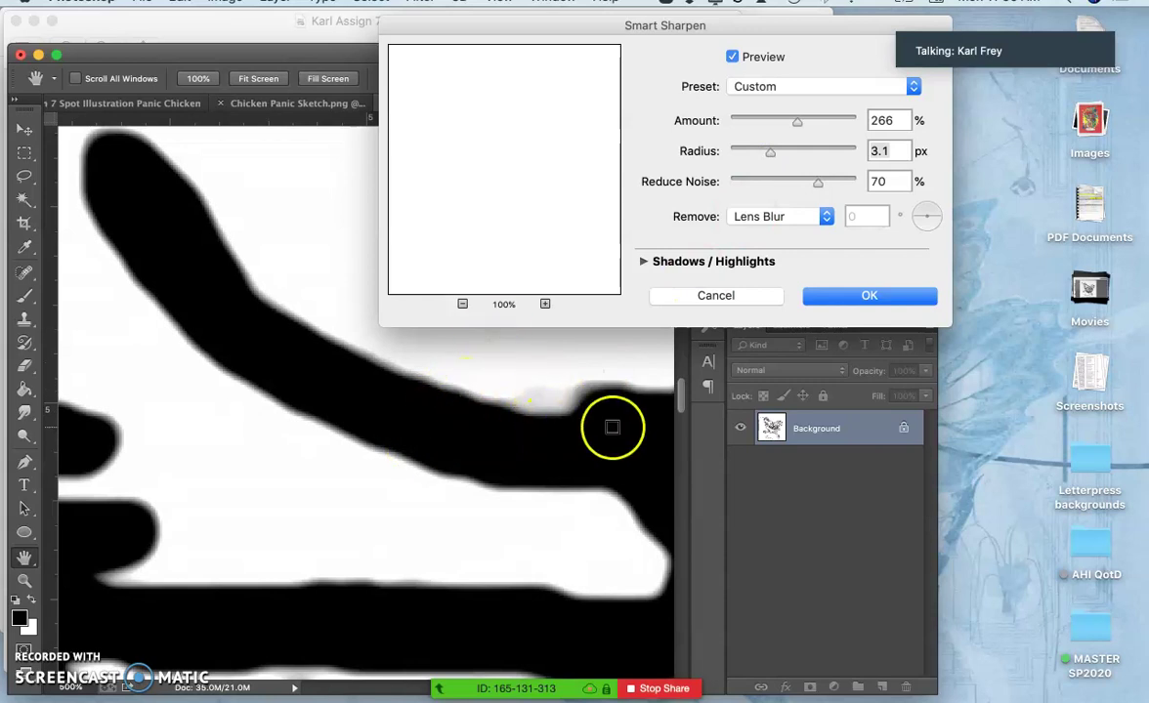
left_click(870, 296)
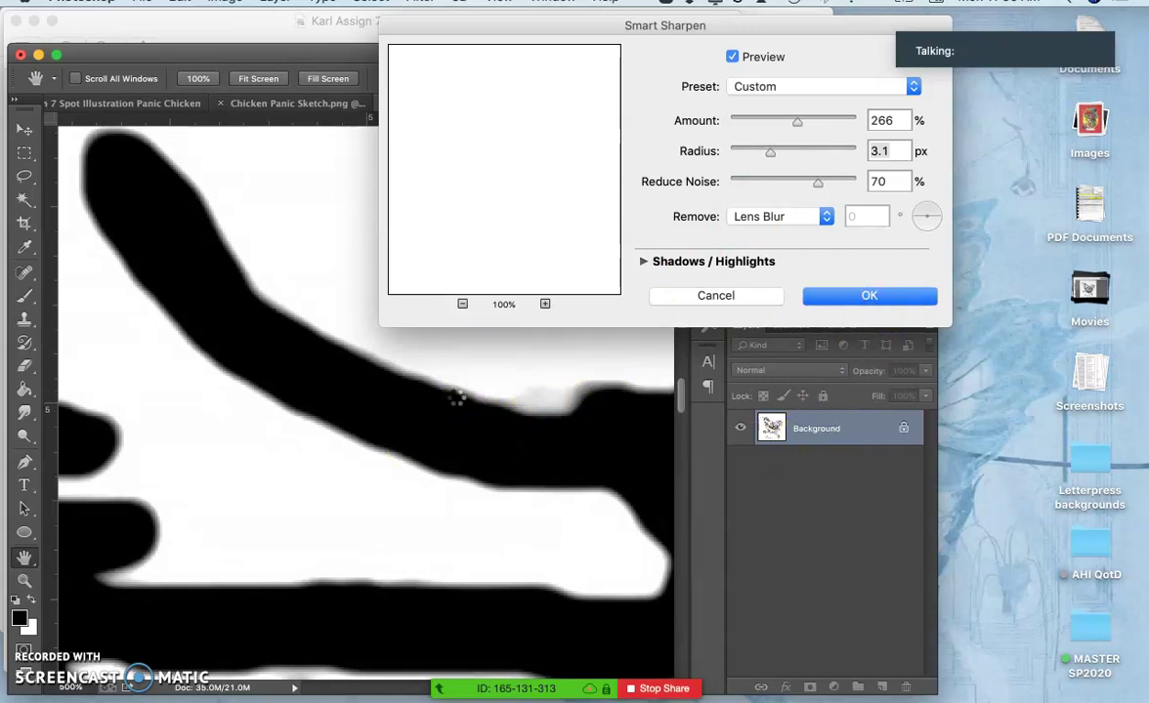
Step: Zoom out, save and close the sharpened test chicken copy, then close the rotated Chicken Panic Sketch.png
key("ctrl+minus")
key("ctrl+minus")
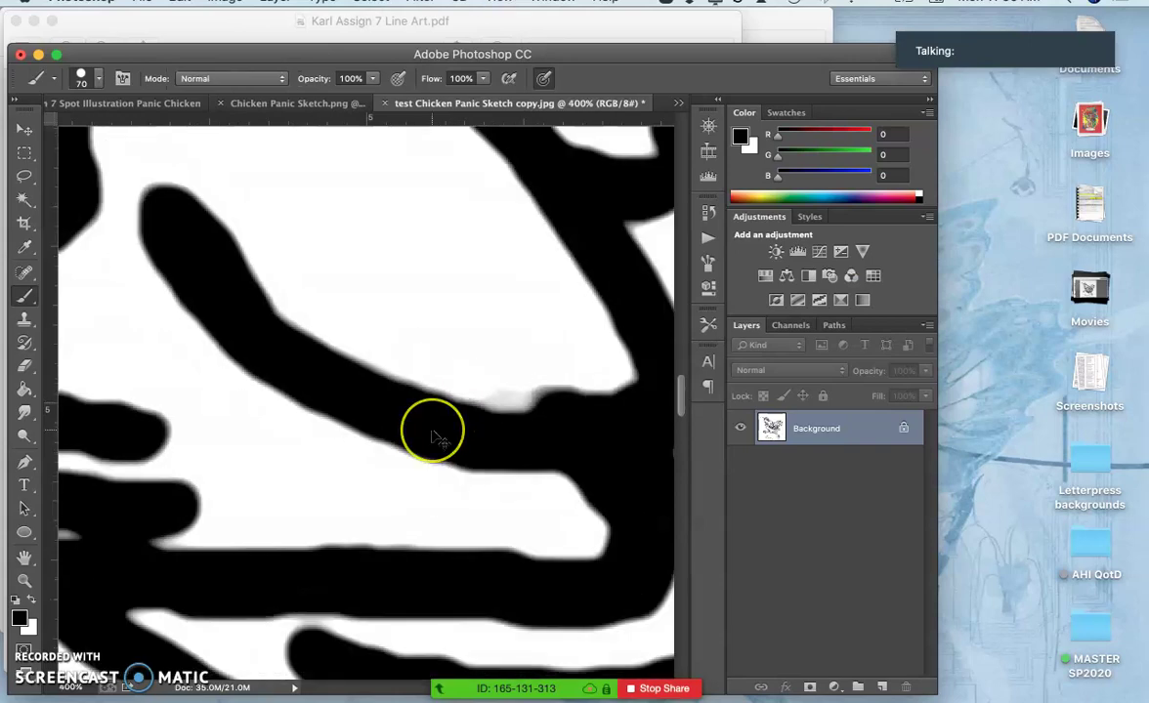
key("ctrl+minus")
key("ctrl+minus")
key("ctrl+minus")
key("ctrl+minus")
key("ctrl+minus")
key("ctrl+minus")
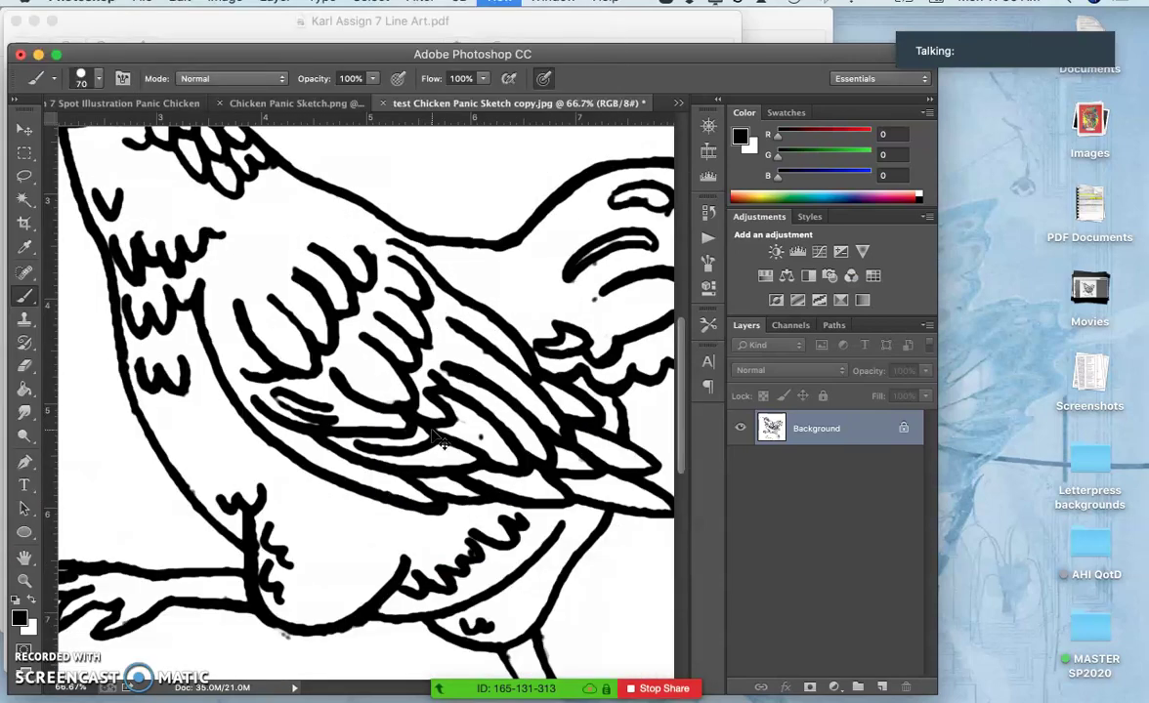
key("ctrl+plus")
key("ctrl+plus")
key("ctrl+plus")
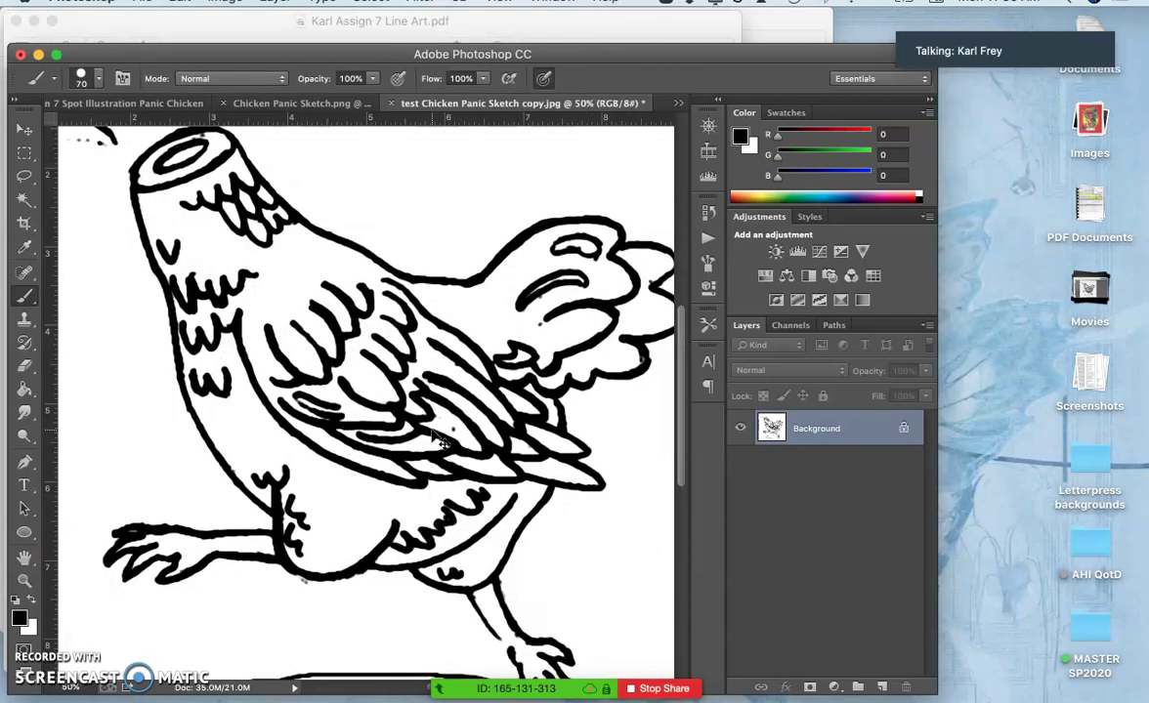
key("ctrl+minus")
key("ctrl+minus")
key("ctrl+minus")
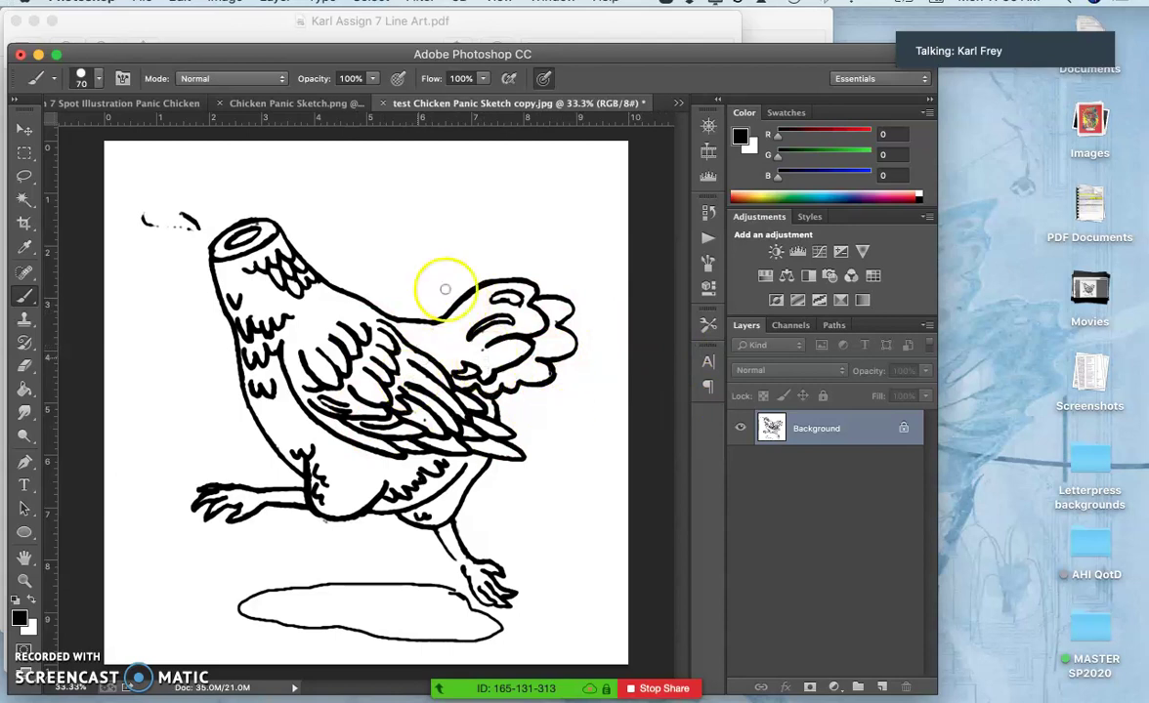
left_click(382, 102)
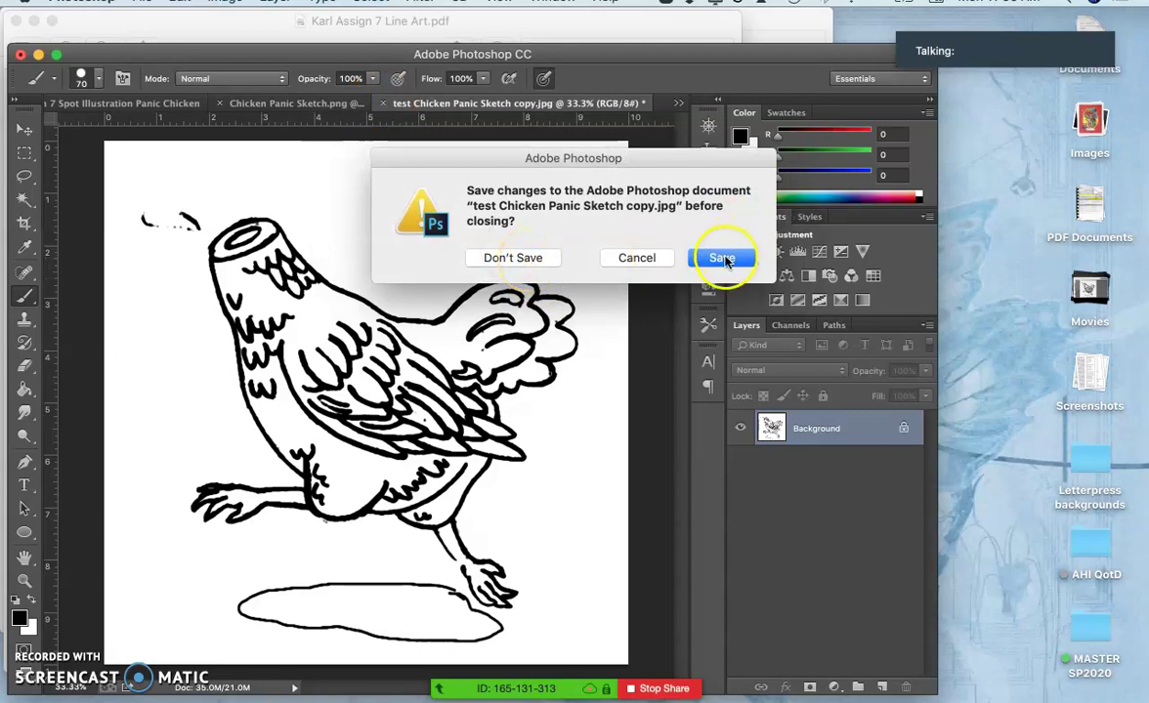
left_click(723, 258)
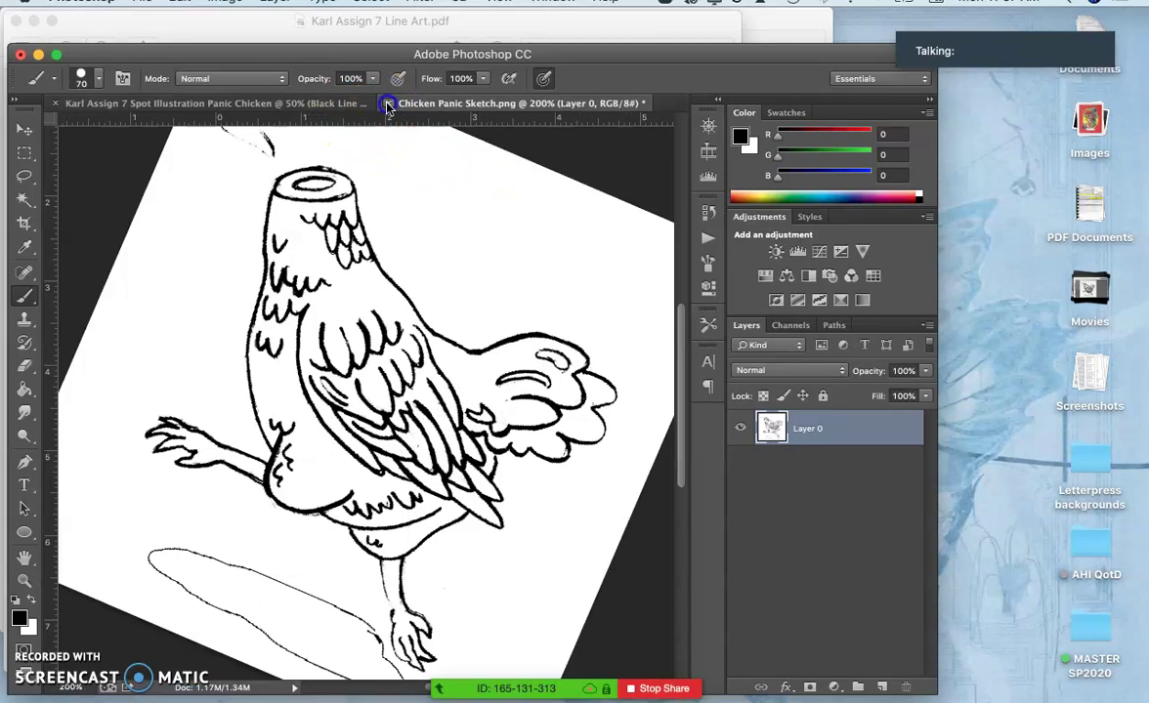
left_click(388, 107)
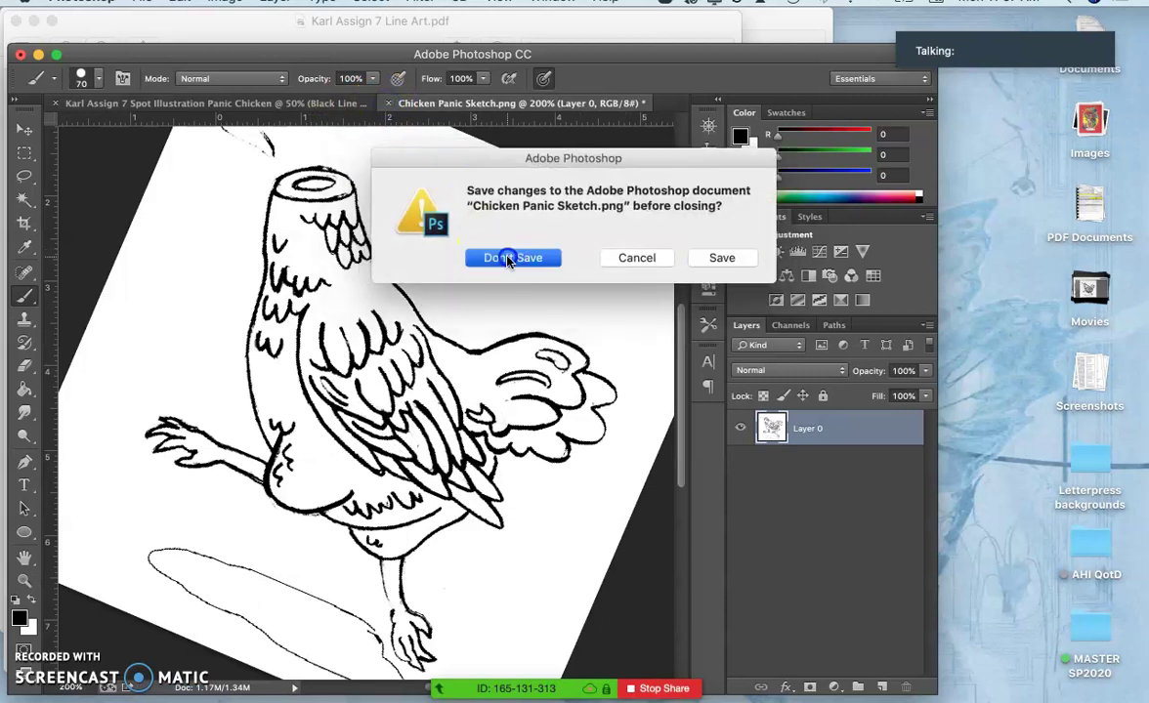
Step: Discard changes to the sketch PNG and toggle the Background and sketch layers' visibility
left_click(506, 257)
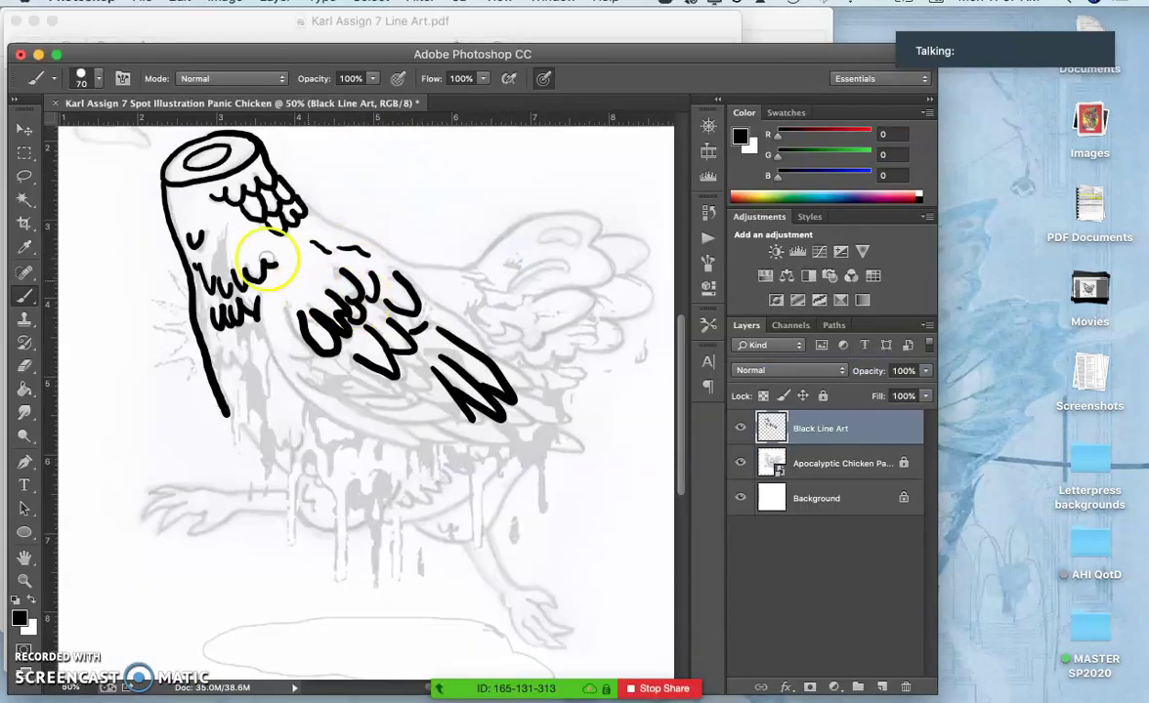
scroll(256, 245, "up", 5)
scroll(254, 249, "down", 3)
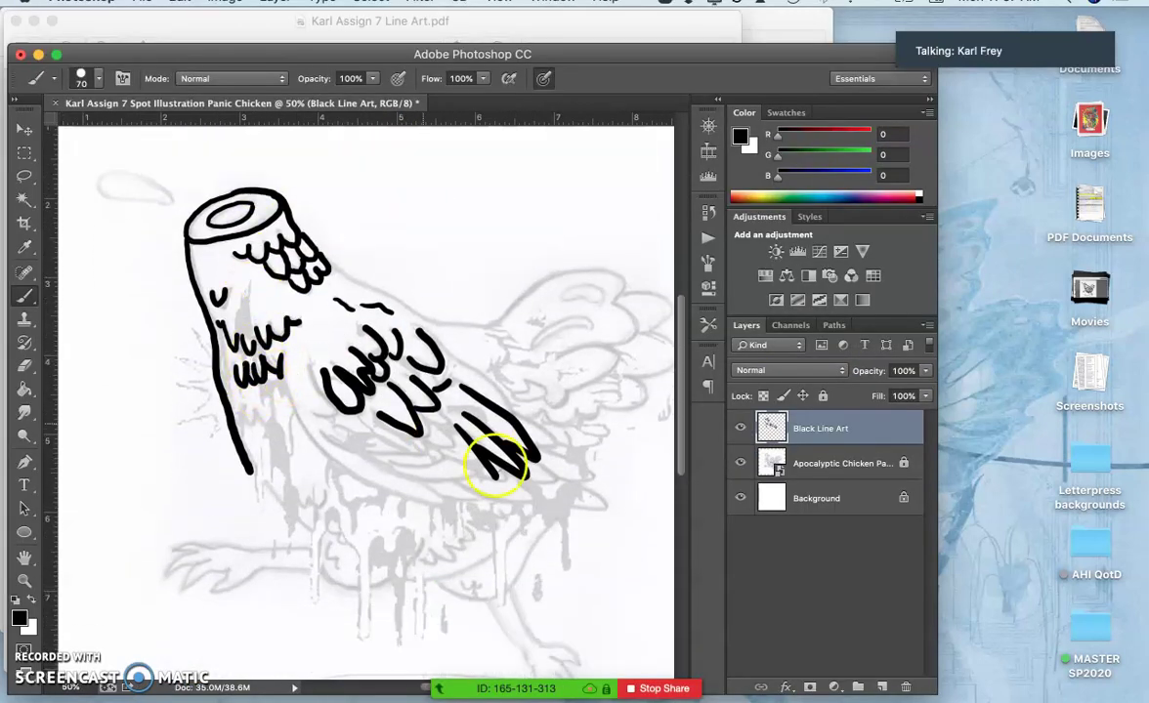
left_click(739, 497)
left_click(740, 467)
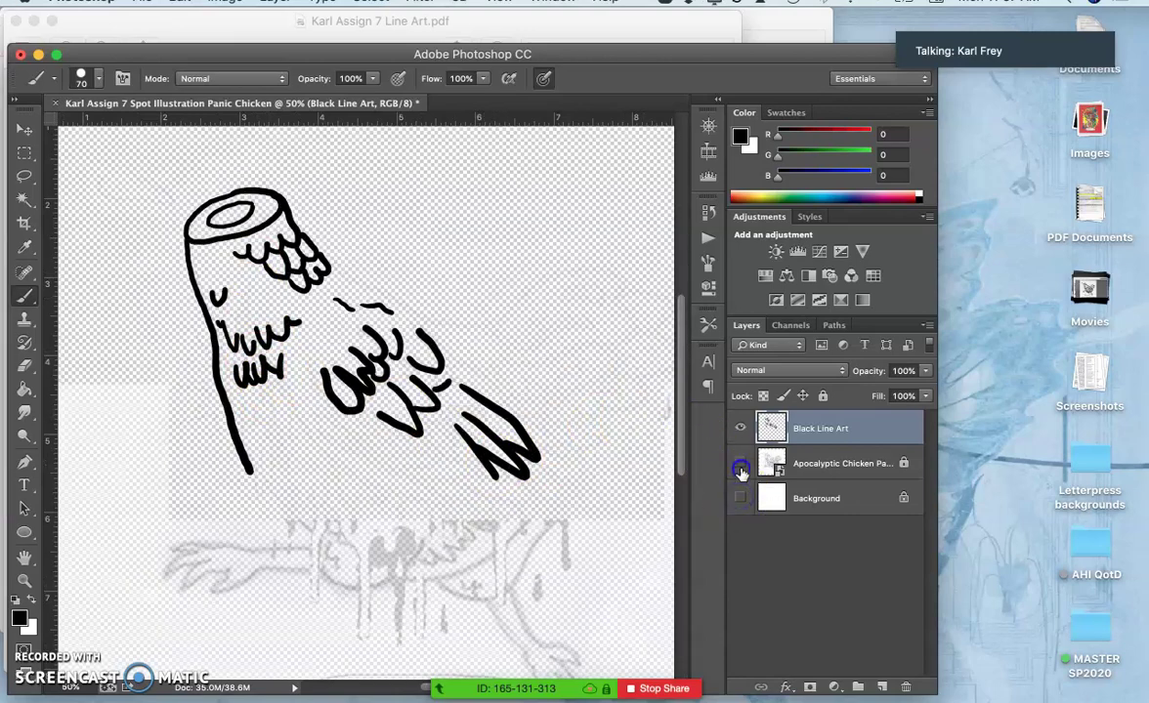
left_click(746, 498)
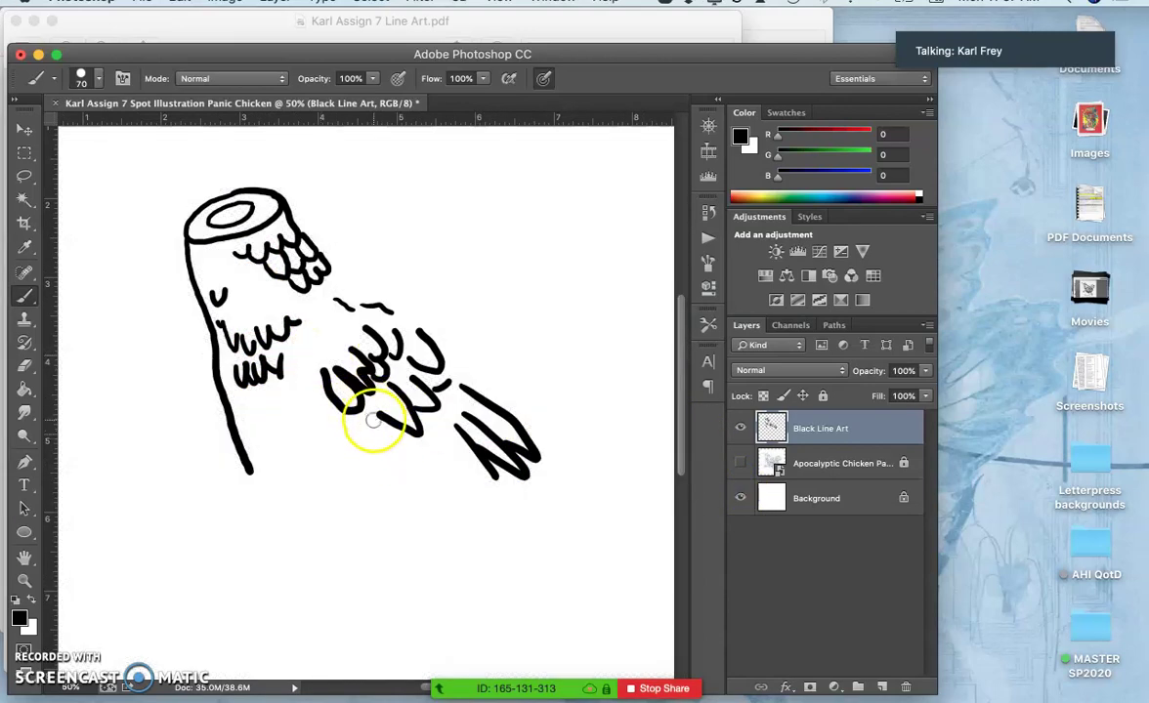
Step: Delete the Black Line Art layer and make the Apocalyptic Chicken sketch layer visible
scroll(374, 423, "up", 1)
scroll(376, 427, "up", 6)
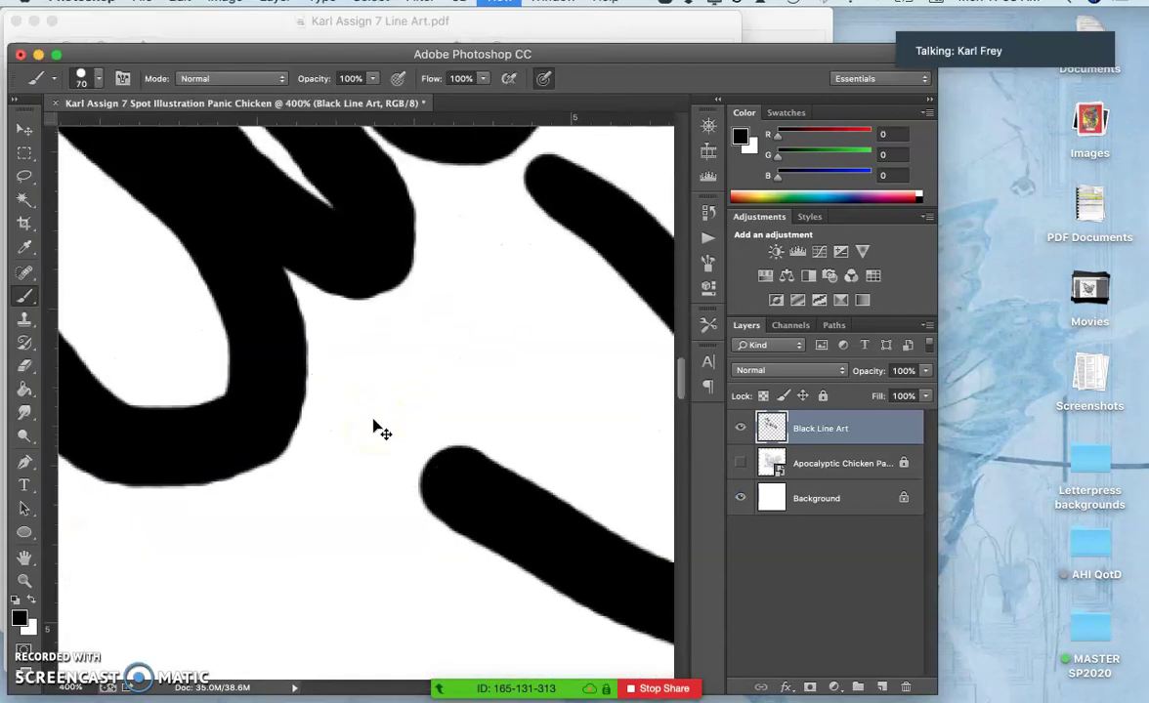
scroll(375, 427, "down", 6)
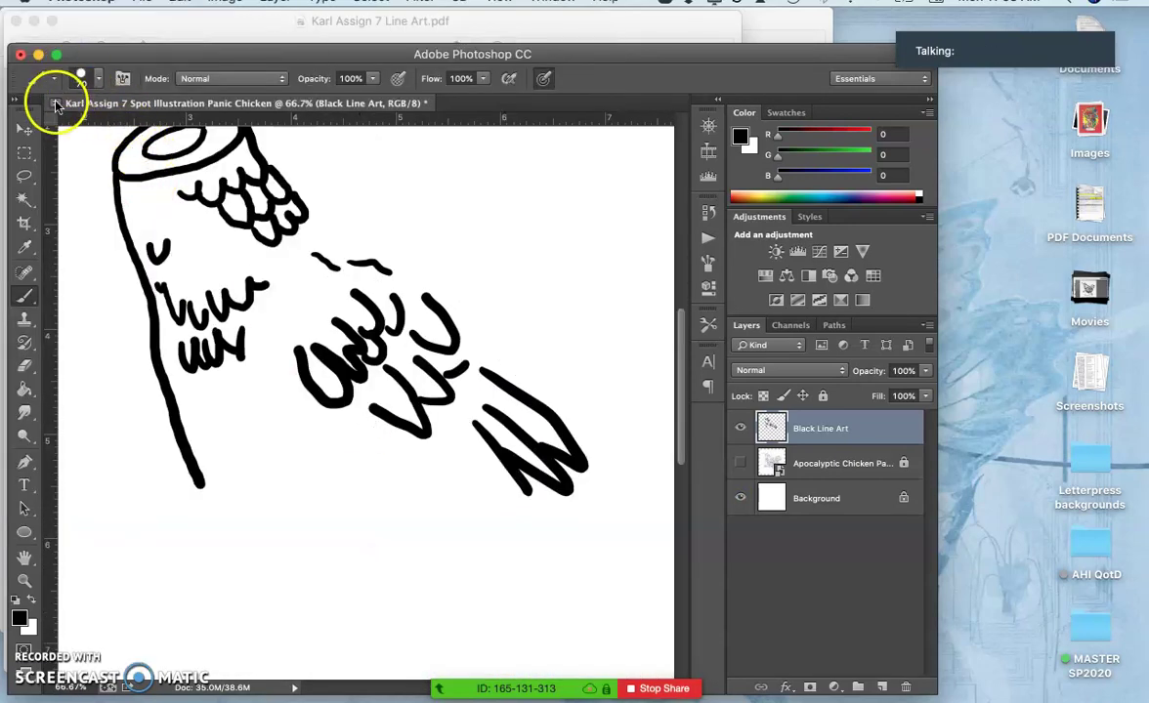
scroll(156, 178, "down", 2)
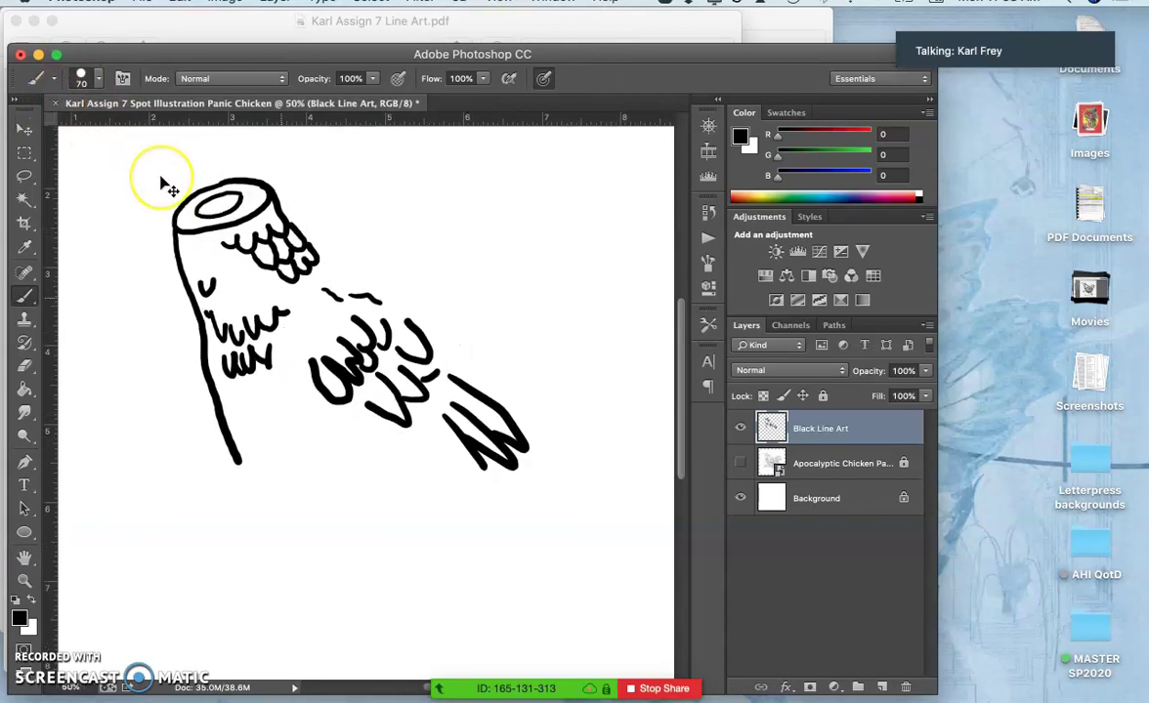
left_click(867, 430)
key("Delete")
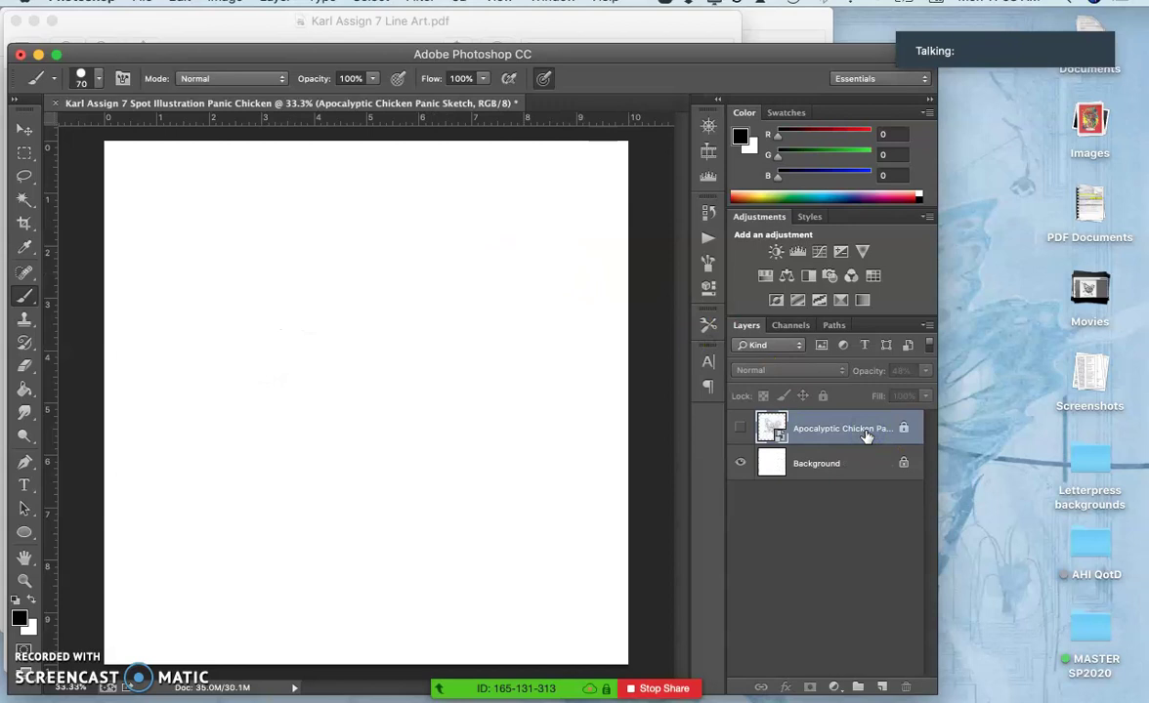
left_click(740, 428)
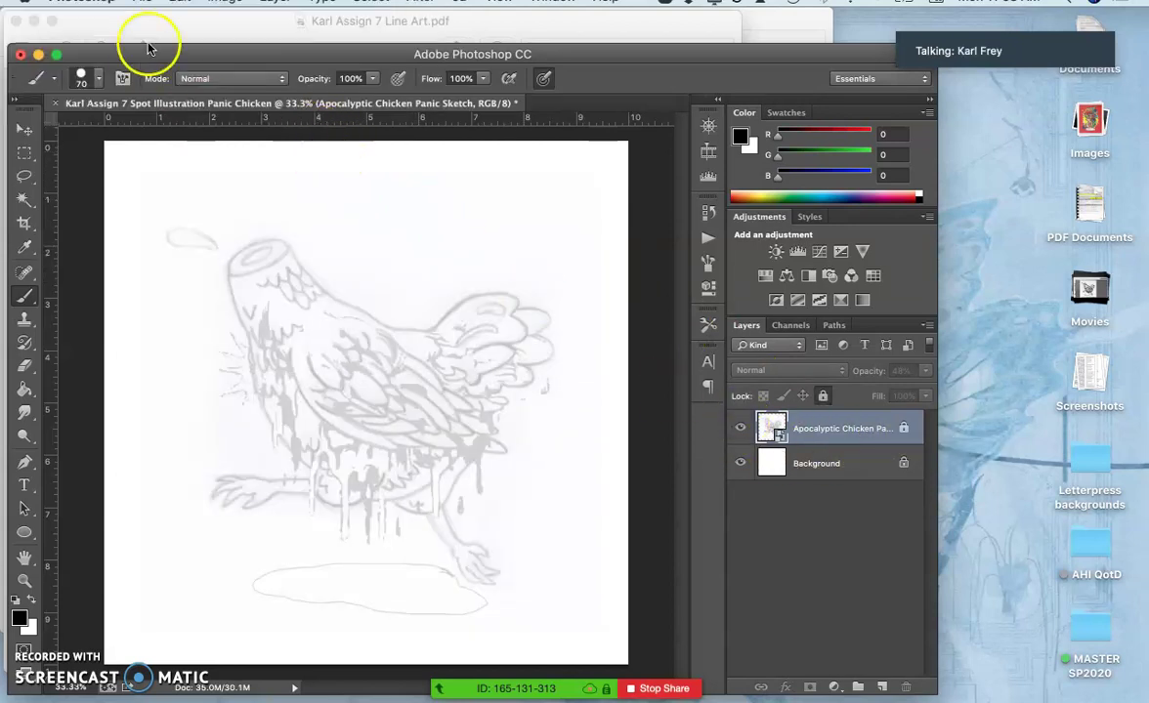
Step: Create a 10 × 10 inch, 350 ppi document named with the author's name plus 'Assign #7 Color Spot Illustration'
left_click(142, 2)
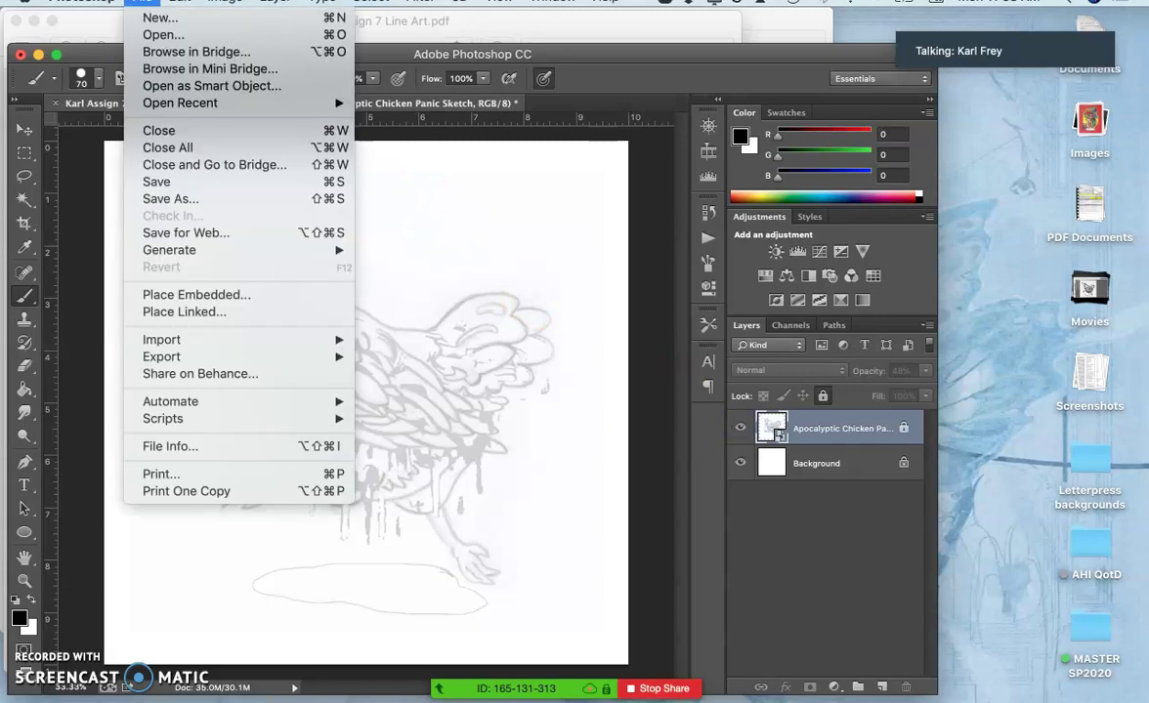
left_click(161, 18)
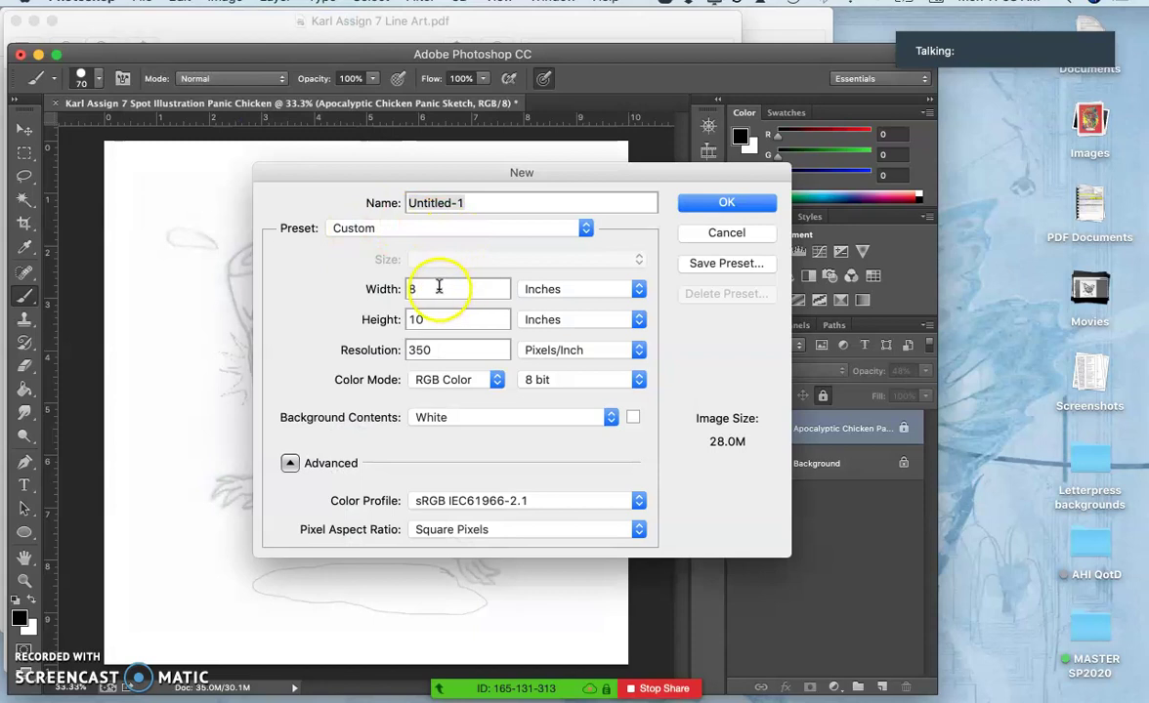
left_click(409, 288)
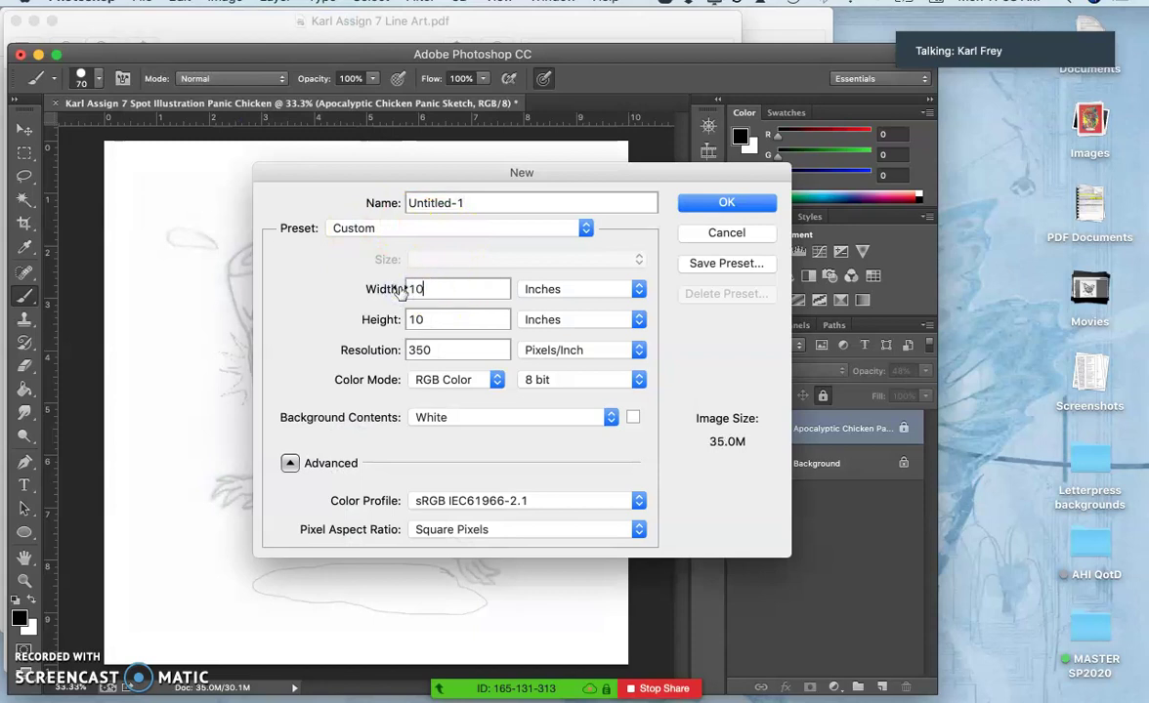
type("10")
left_click(381, 202)
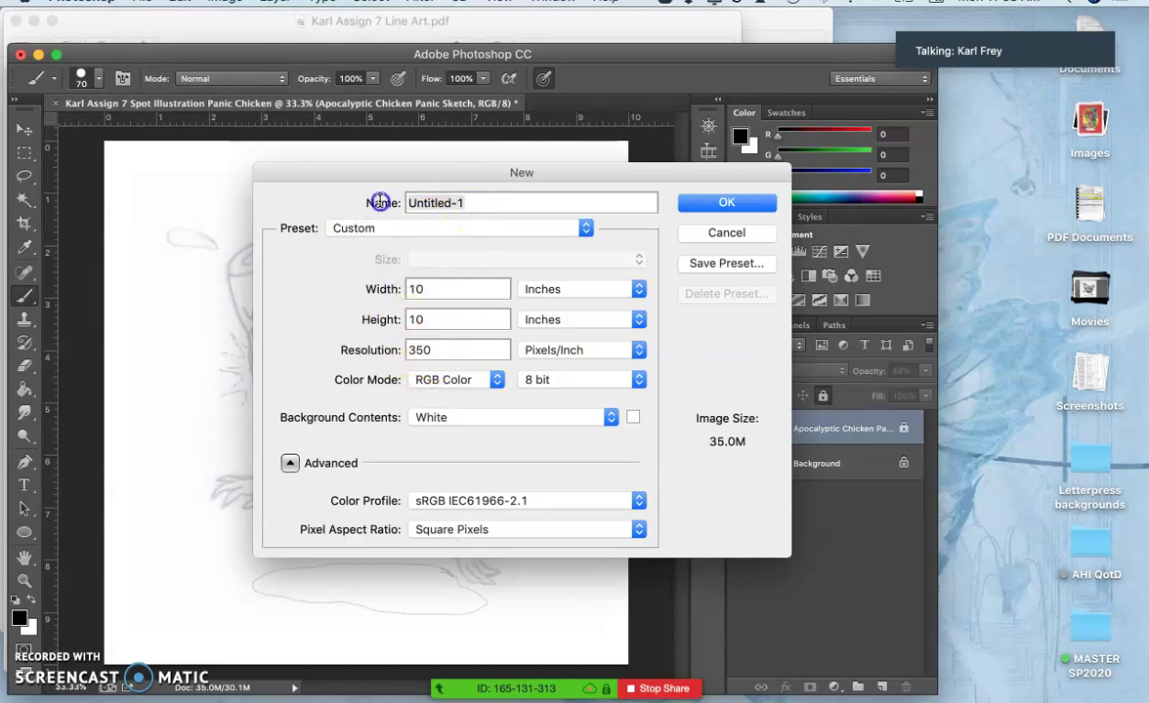
type("Karl Assign #7 Color Spot")
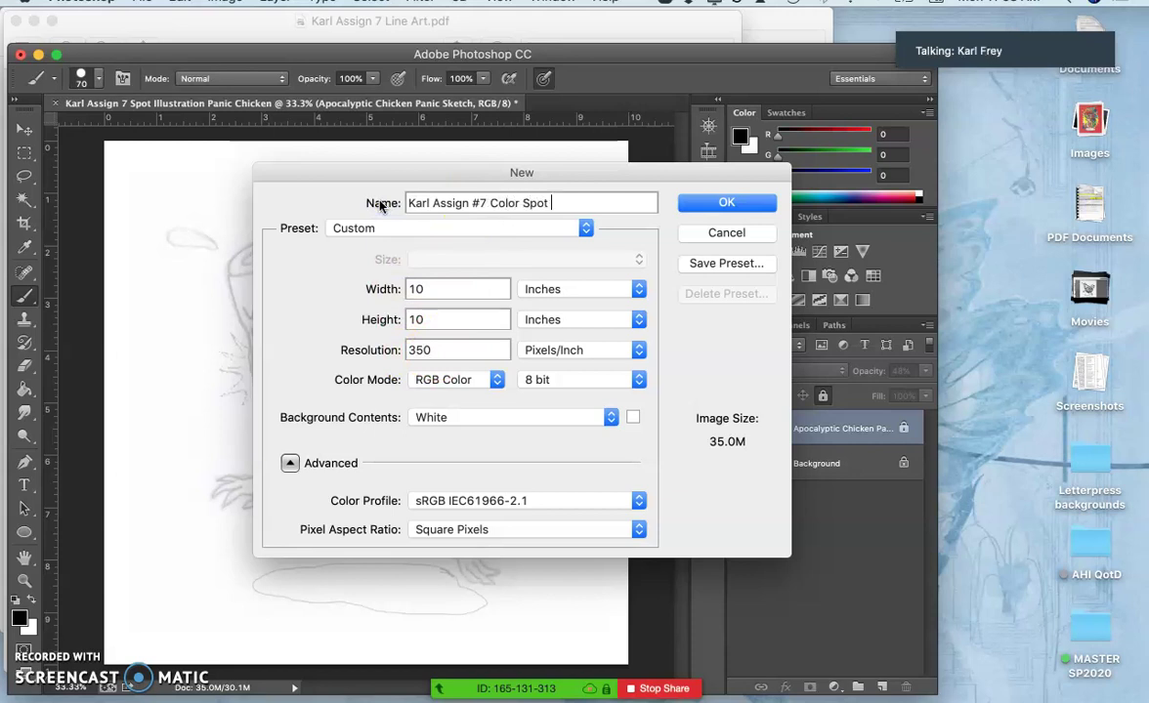
type(" Illustration")
key("Return")
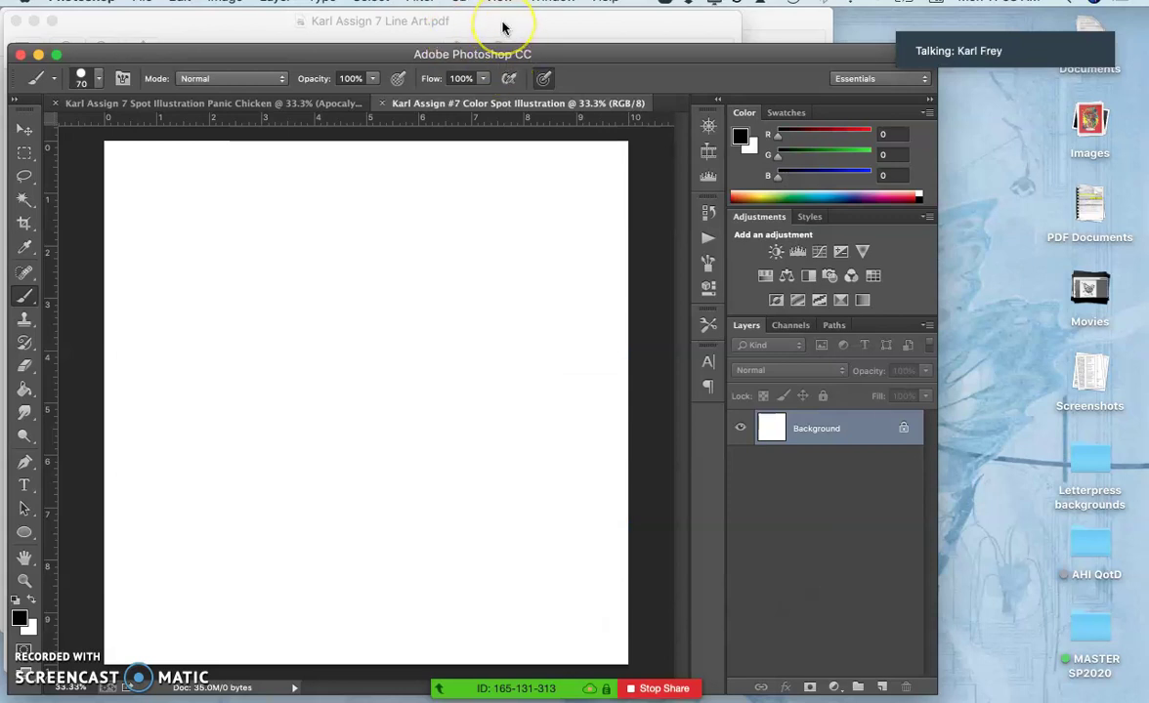
Step: Move the line-art PDF window aside in Preview, scroll through it, and close it
left_click(503, 27)
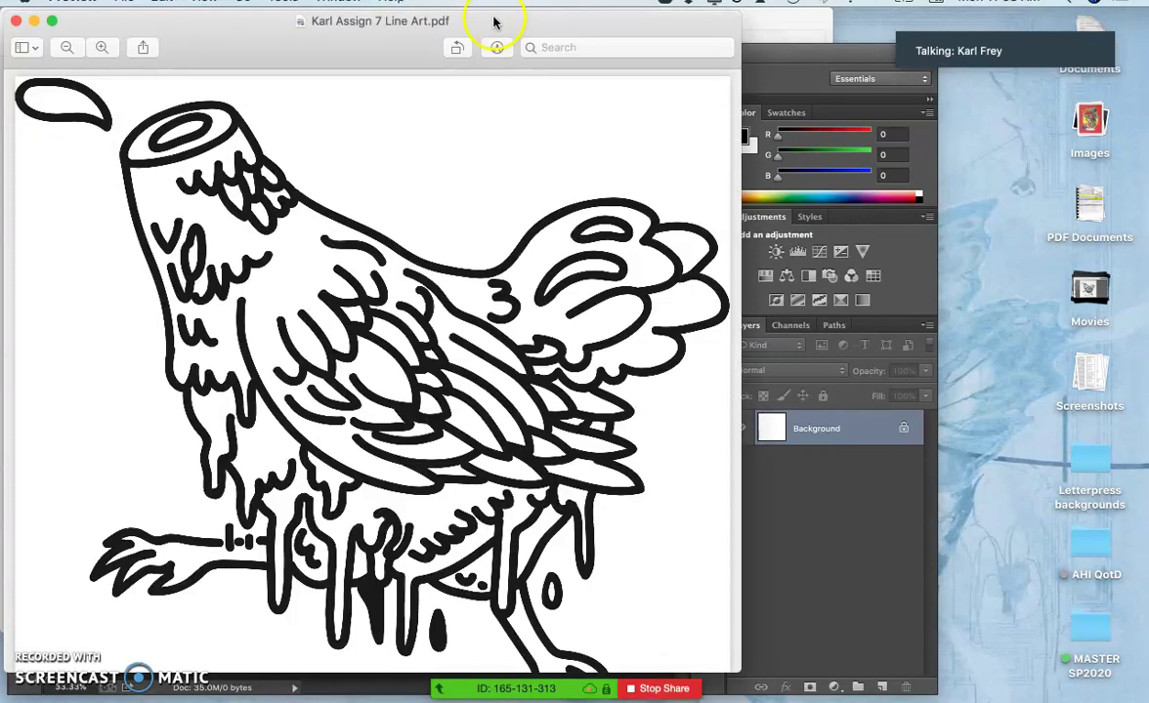
left_click_drag(498, 22, 911, 16)
scroll(769, 282, "down", 2)
scroll(781, 295, "up", 2)
left_click(423, 17)
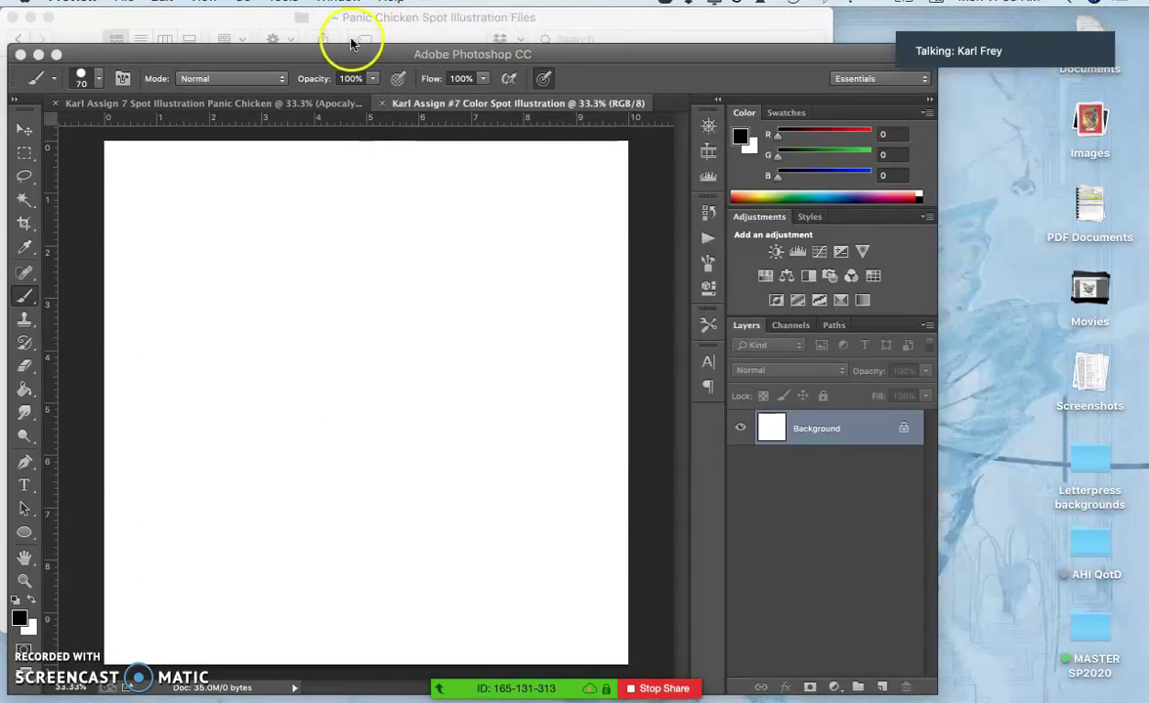
Step: Drag the Line Art.eps from Finder onto the new canvas and scale it to about 130%
left_click(248, 17)
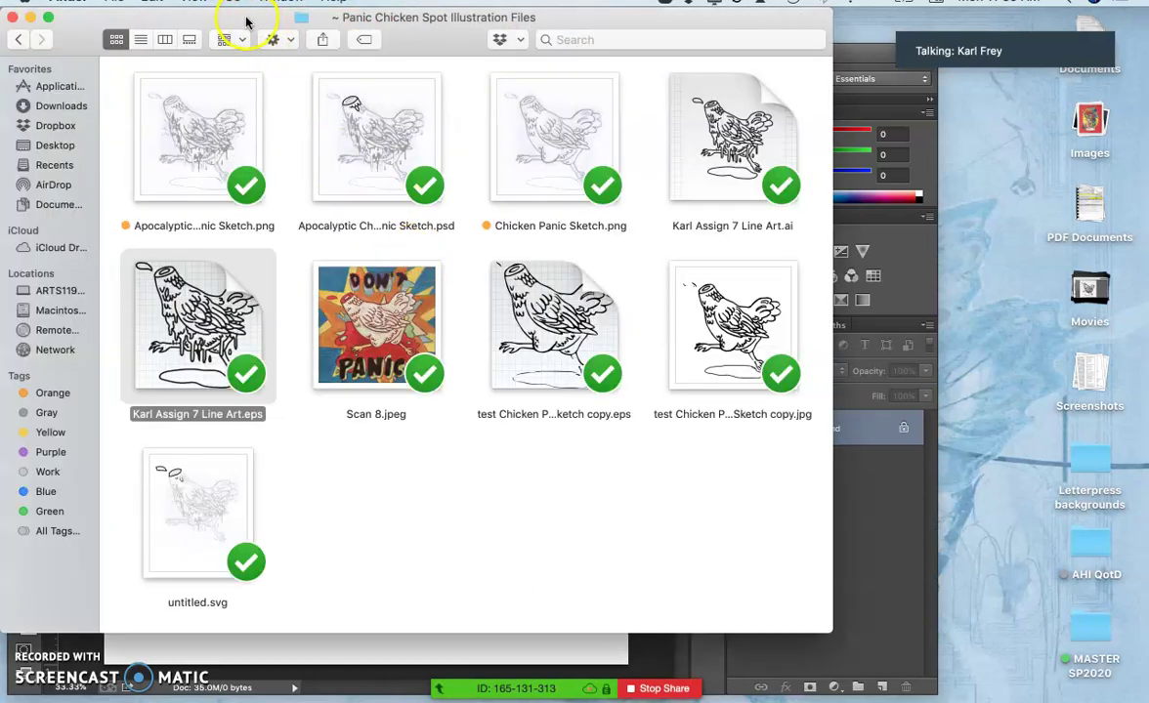
left_click_drag(235, 18, 786, 18)
left_click(445, 45)
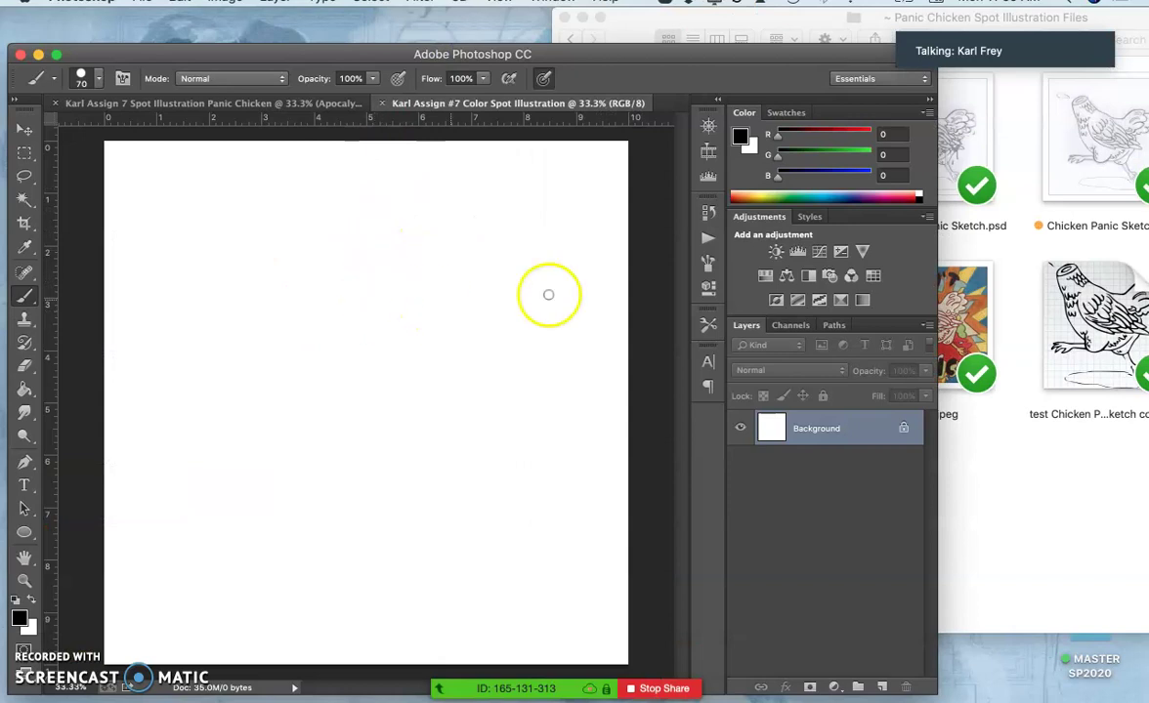
left_click(1026, 461)
left_click_drag(753, 315, 378, 372)
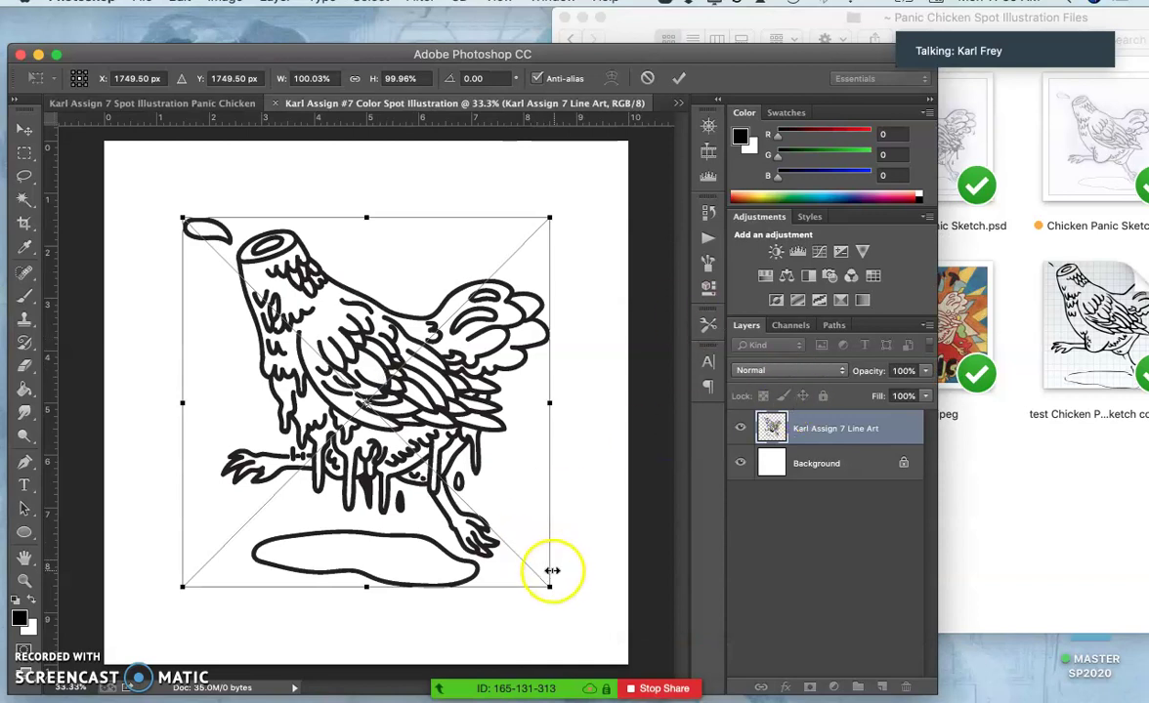
left_click_drag(547, 585, 613, 628)
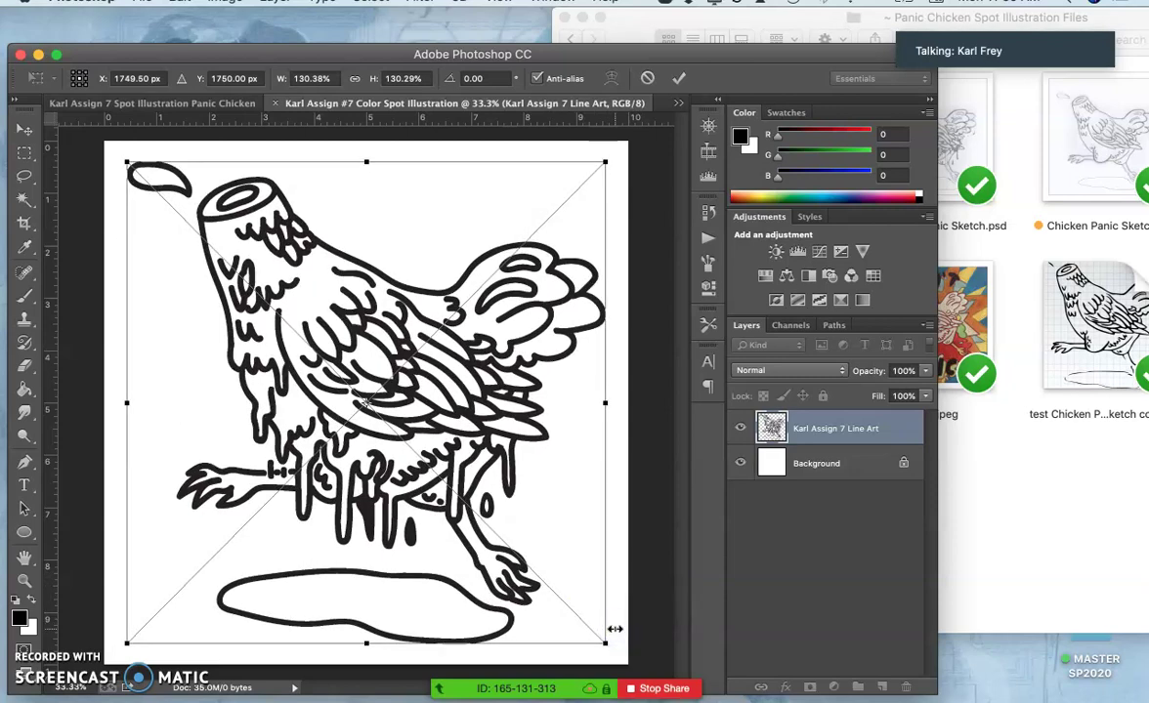
Step: Commit the scaled line art, inspect its edges, and settle at 33.3% zoom
key("Return")
key("super+equal")
key("super+equal")
key("super+equal")
key("super+equal")
key("super+equal")
key("super+equal")
key("super+equal")
key("super+equal")
key("super+equal")
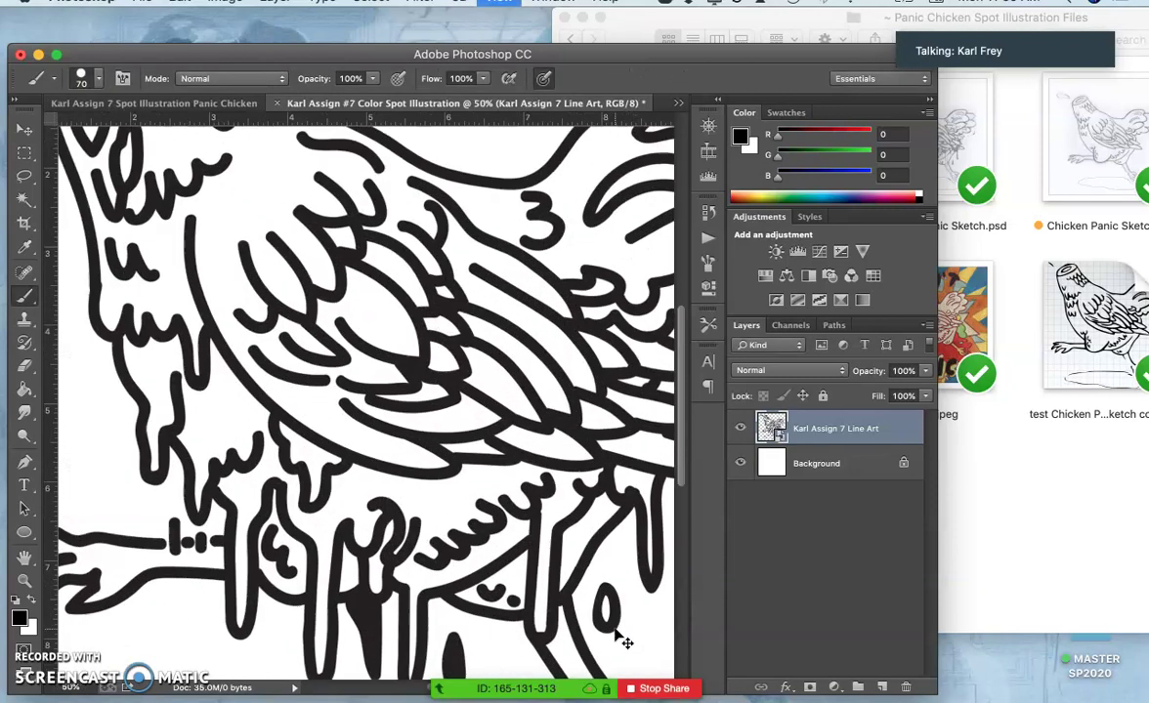
key("super+equal")
key("super+equal")
key("super+equal")
key("super+equal")
key("super+equal")
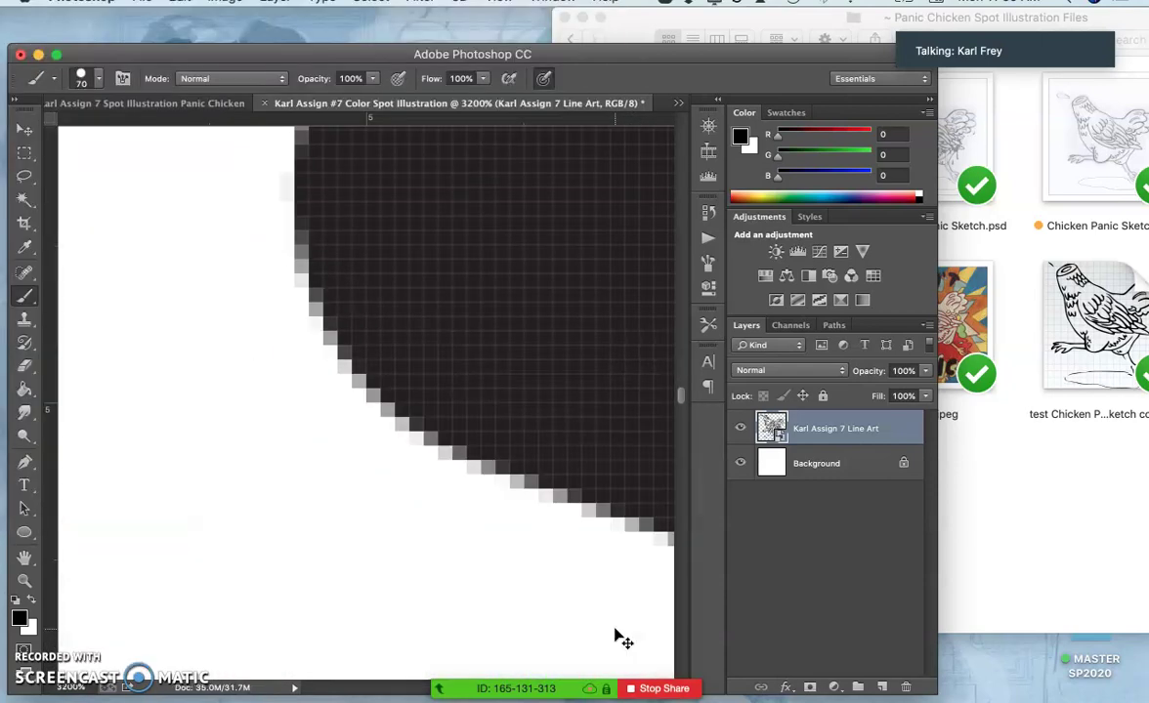
key("super+minus")
key("super+minus")
key("super+minus")
key("super+minus")
key("super+minus")
key("super+minus")
key("super+minus")
key("super+minus")
key("super+minus")
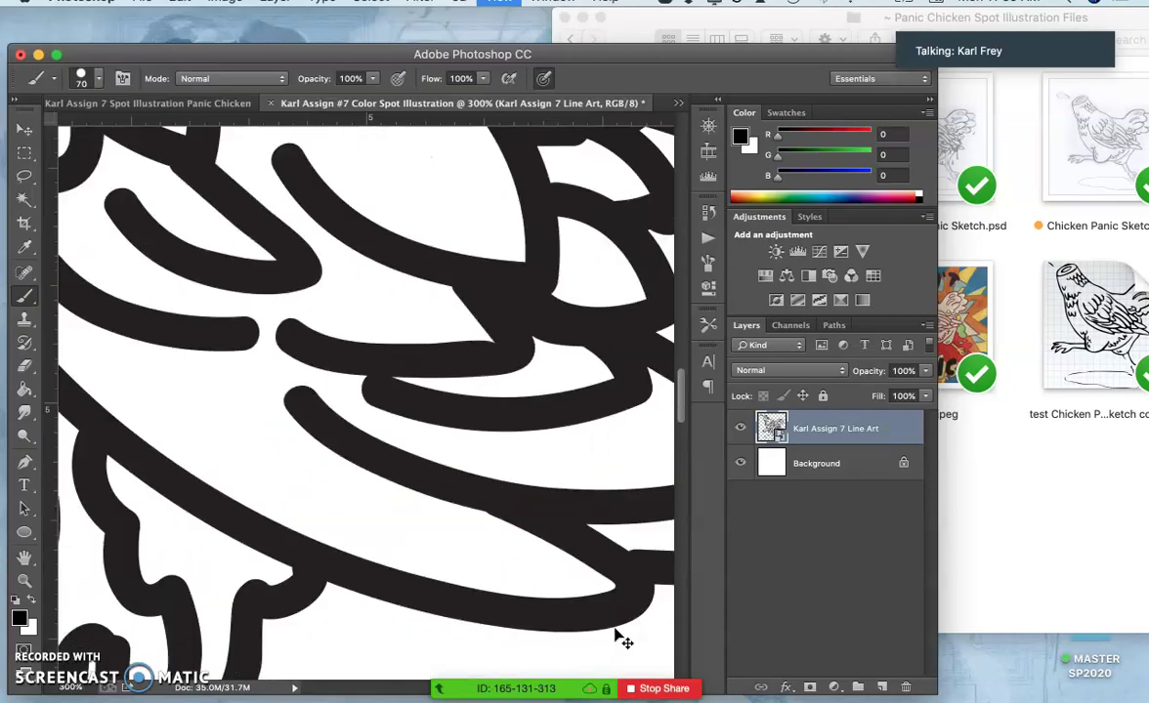
key("super+minus")
key("super+minus")
key("super+minus")
key("super+minus")
key("super+minus")
key("super+minus")
key("super+minus")
key("super+minus")
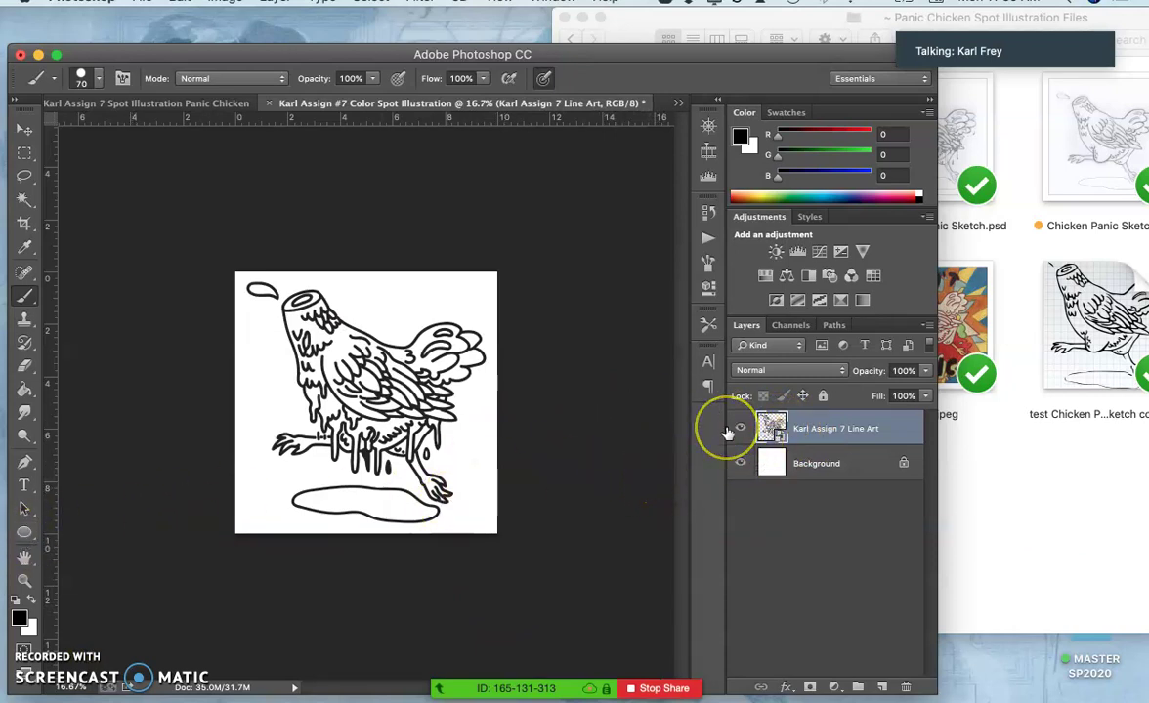
key("super+equal")
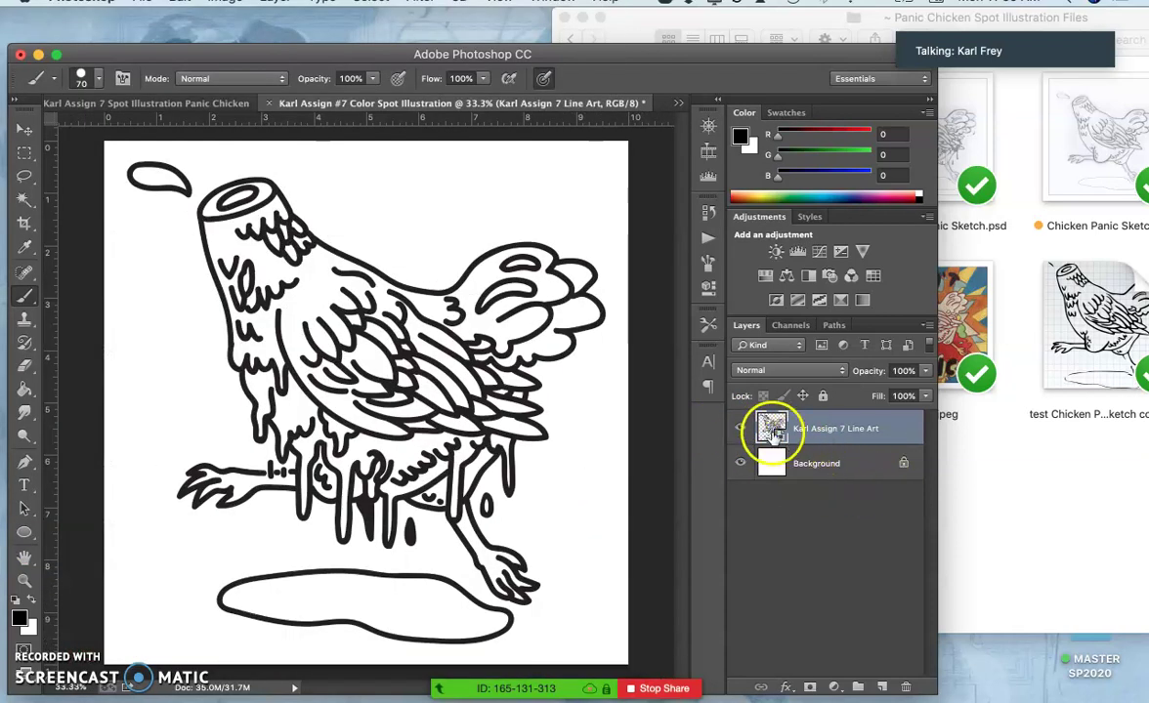
Step: Check layer visibility, then apply Lock All to the line art layer
left_click(741, 430)
left_click(739, 465)
left_click(740, 465)
left_click(740, 429)
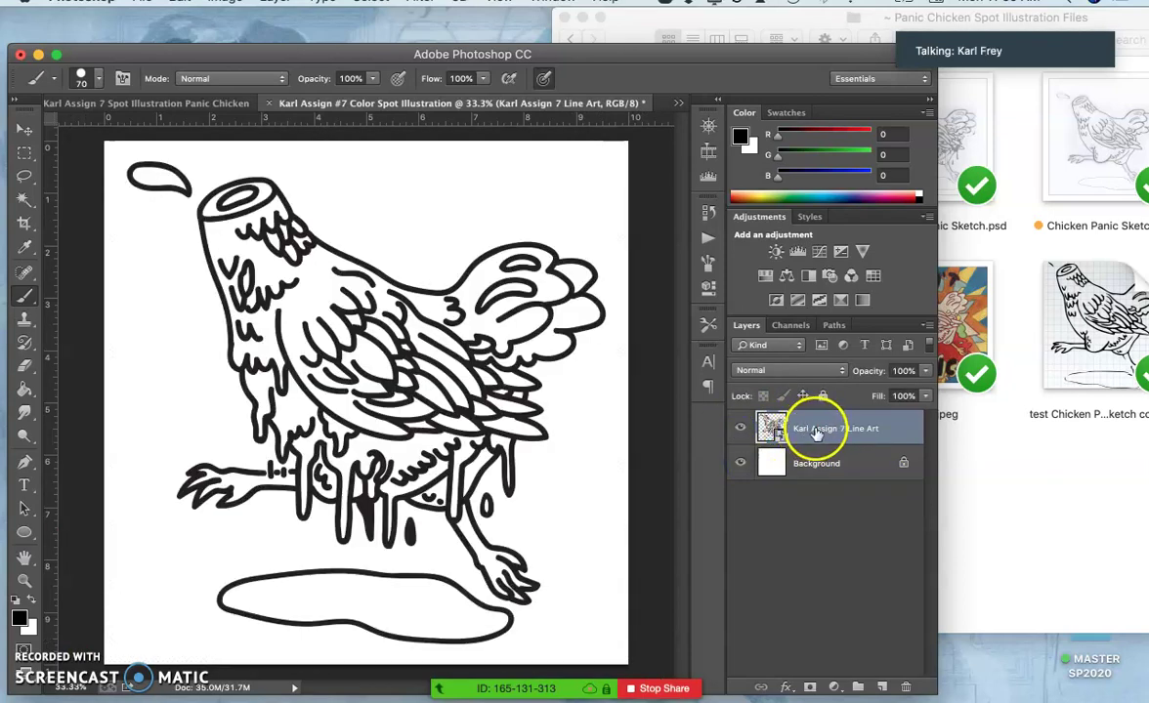
left_click(822, 396)
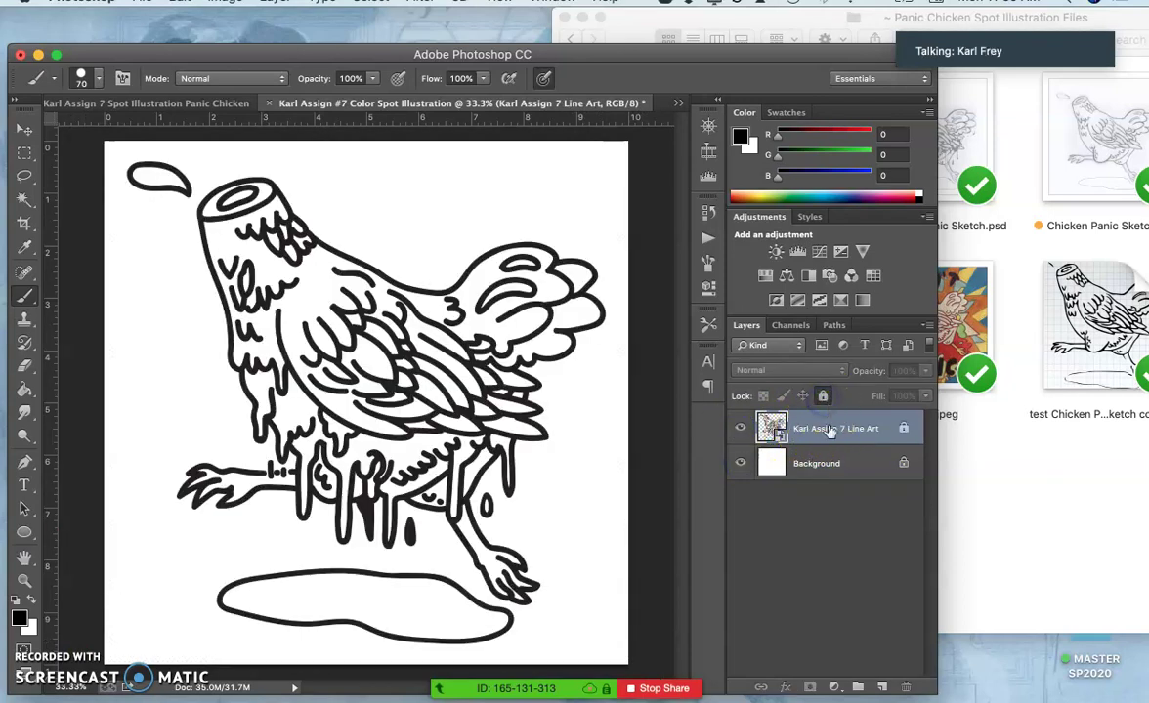
Step: Convert the Background into a layer named Blank White and lock it
left_click(817, 464)
double_click(817, 465)
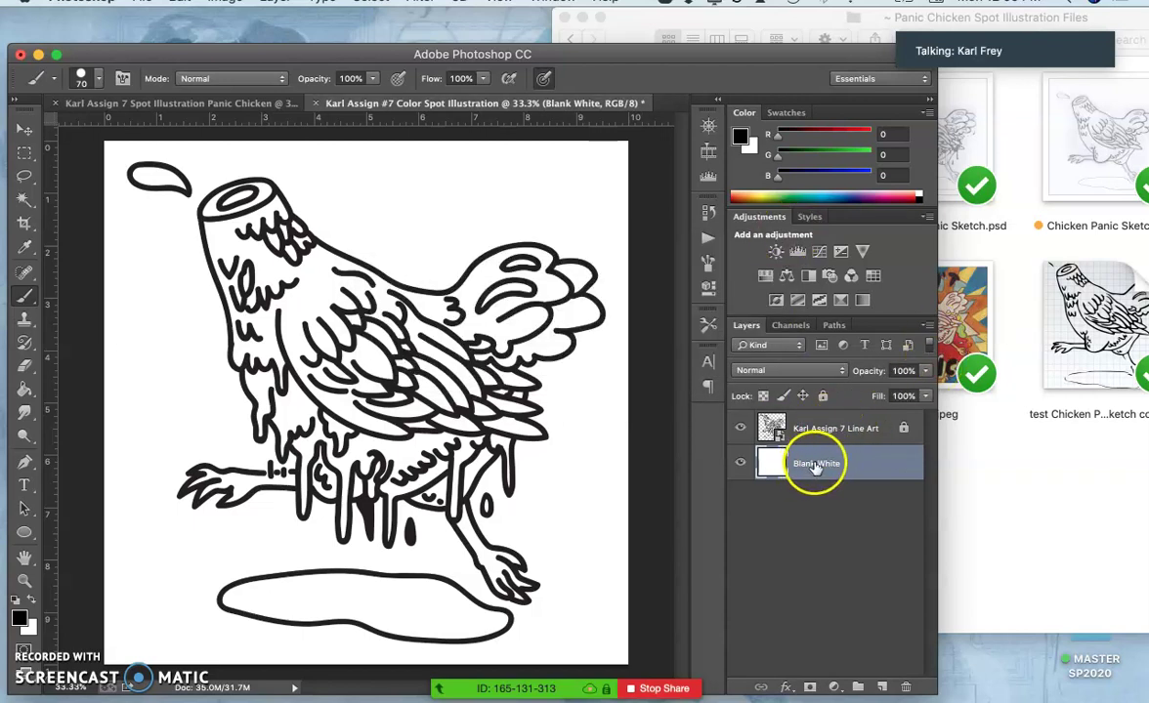
left_click(823, 397)
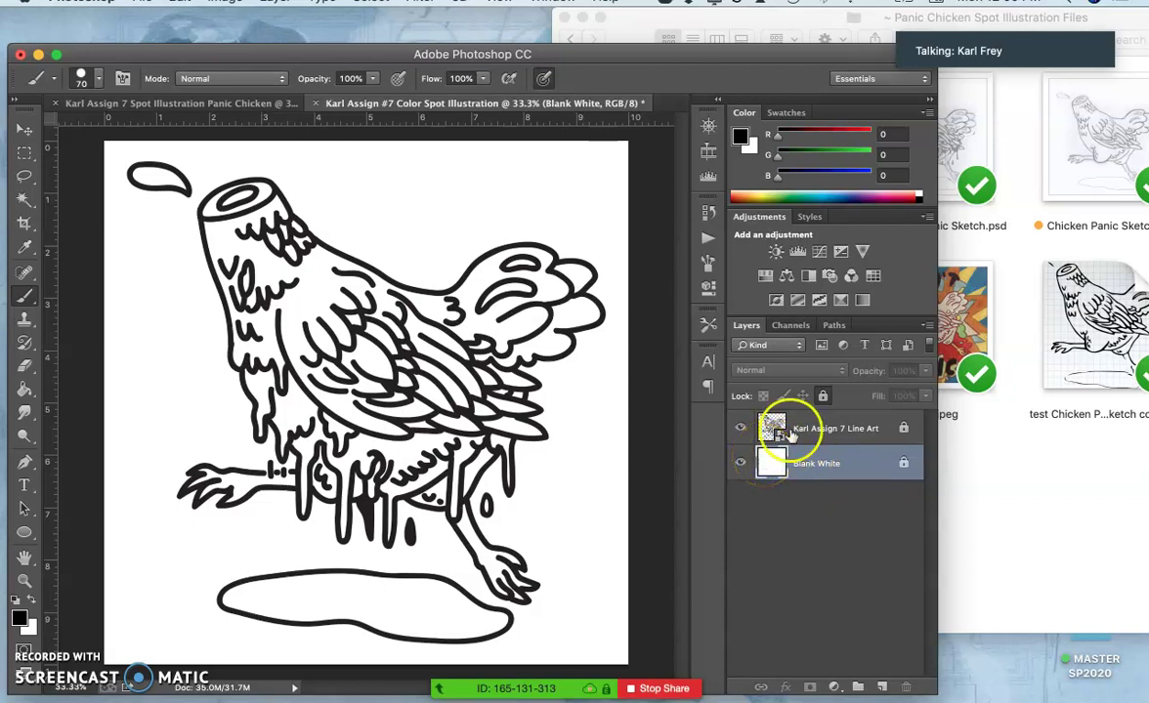
left_click(739, 429)
left_click(740, 429)
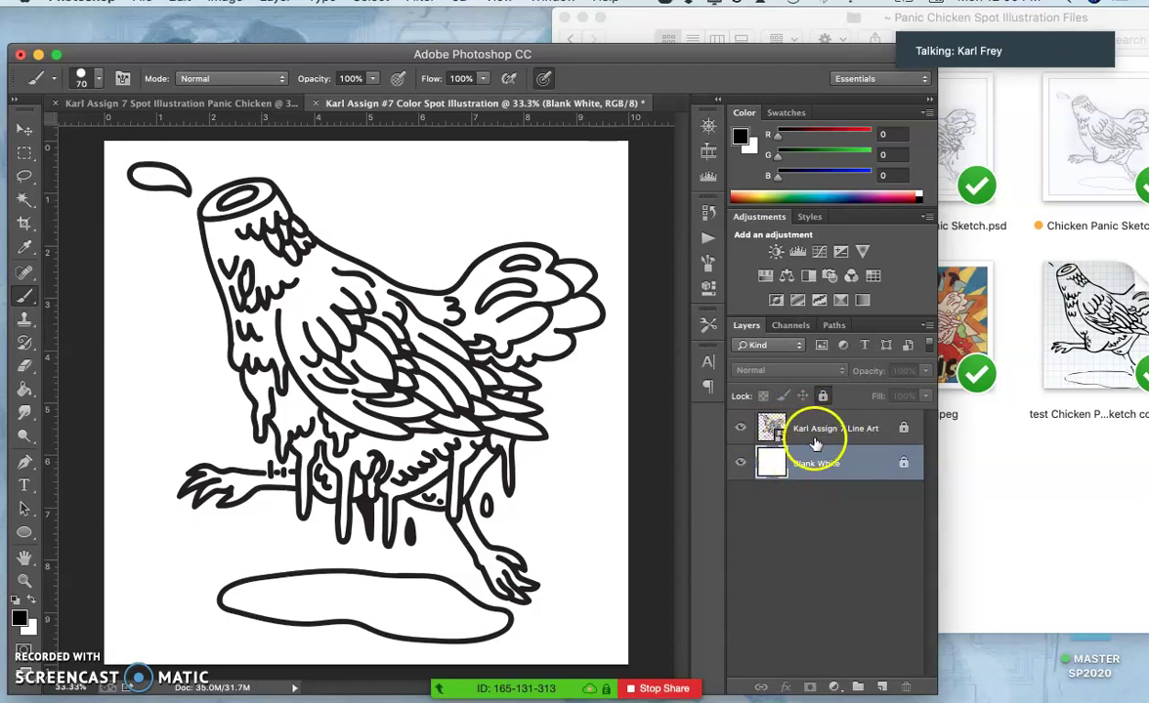
Step: Add a new layer above Blank White and name it Flat Local Color
left_click(879, 689)
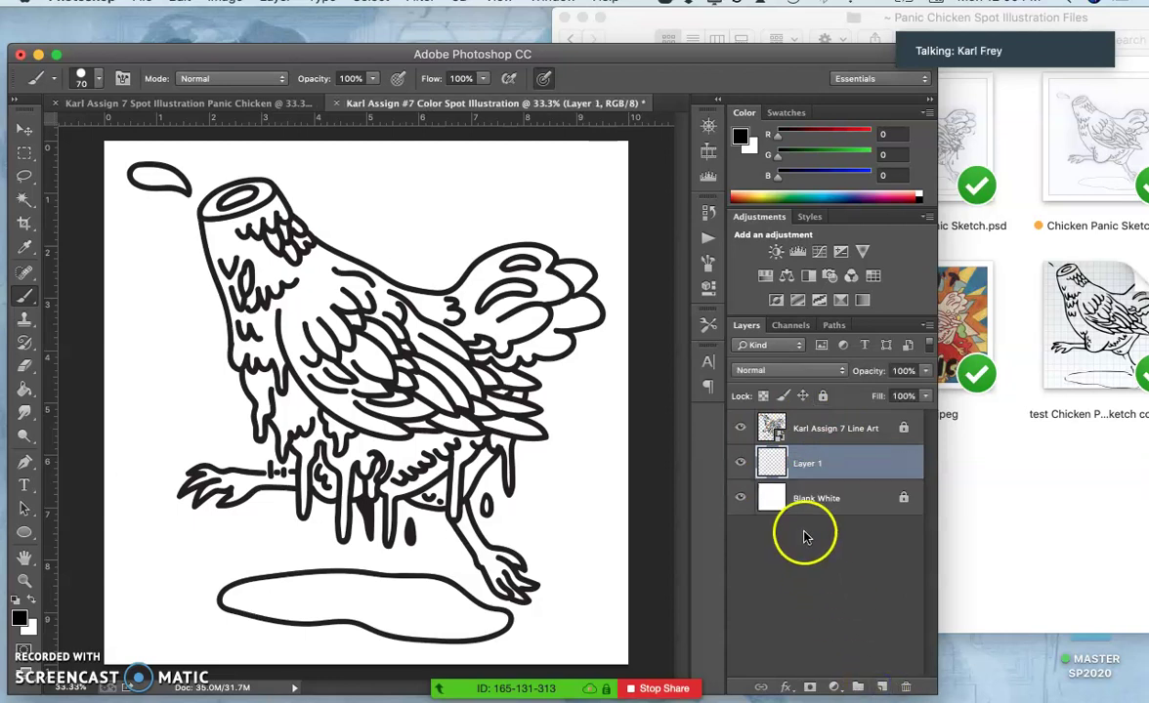
left_click(807, 456)
type("Flat Local Color")
left_click(892, 471)
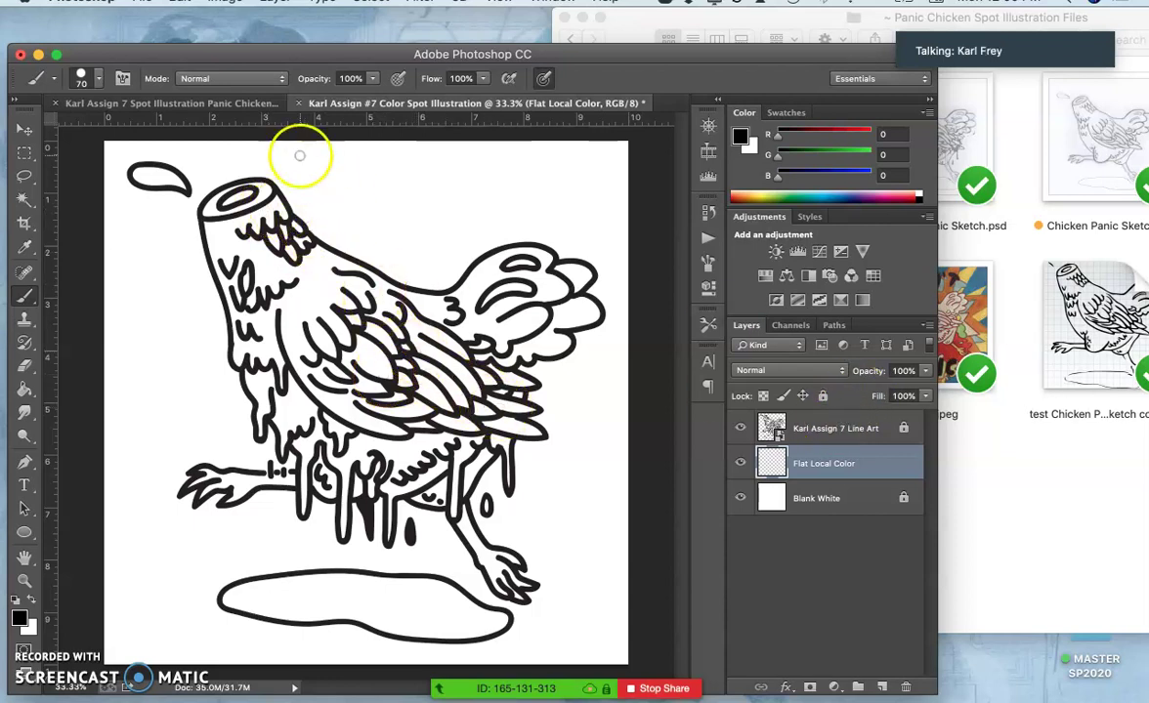
left_click(964, 310)
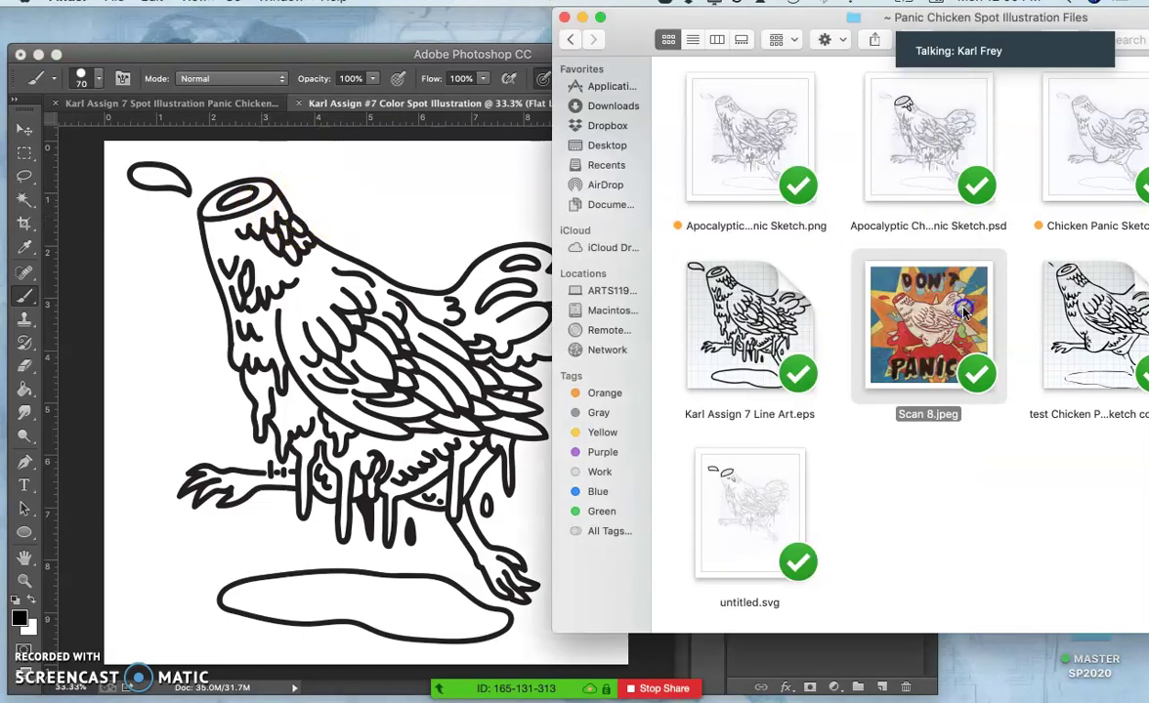
double_click(879, 288)
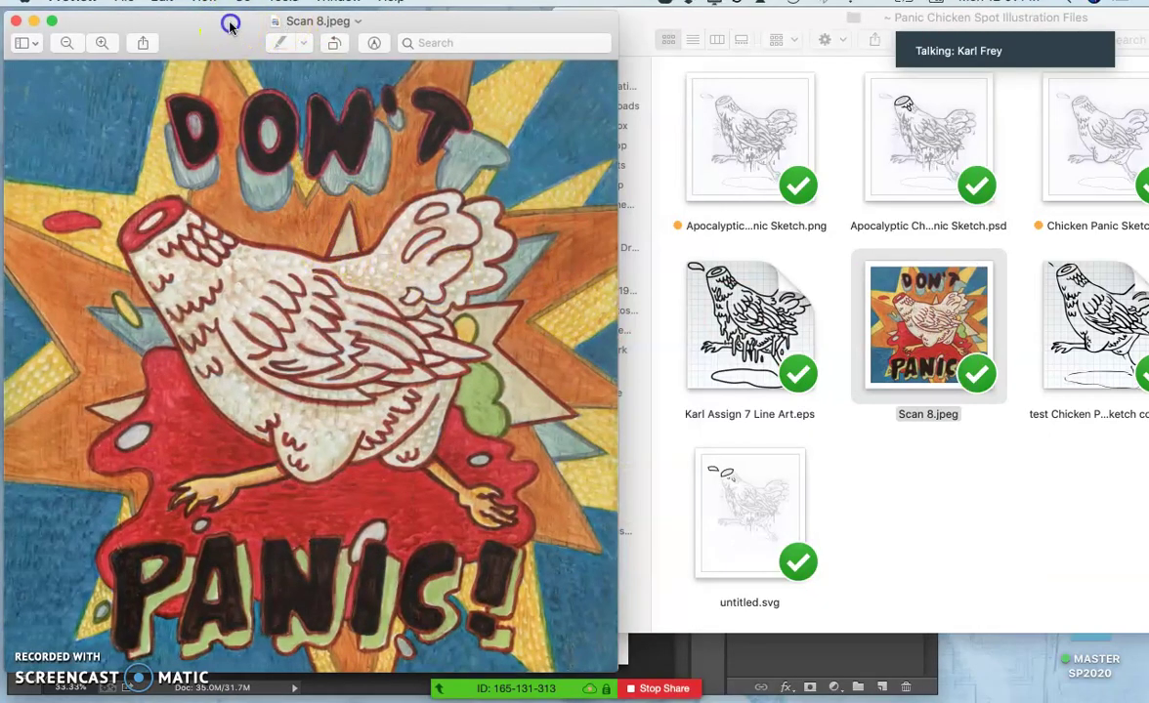
left_click_drag(231, 26, 761, 23)
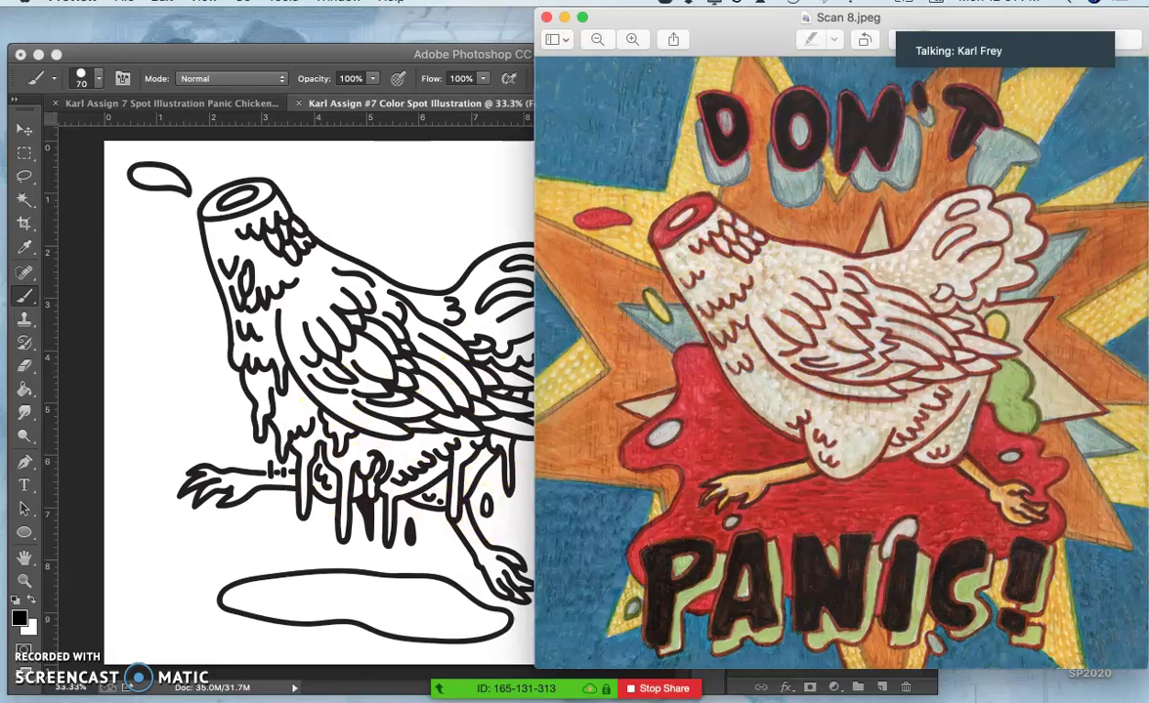
left_click(565, 19)
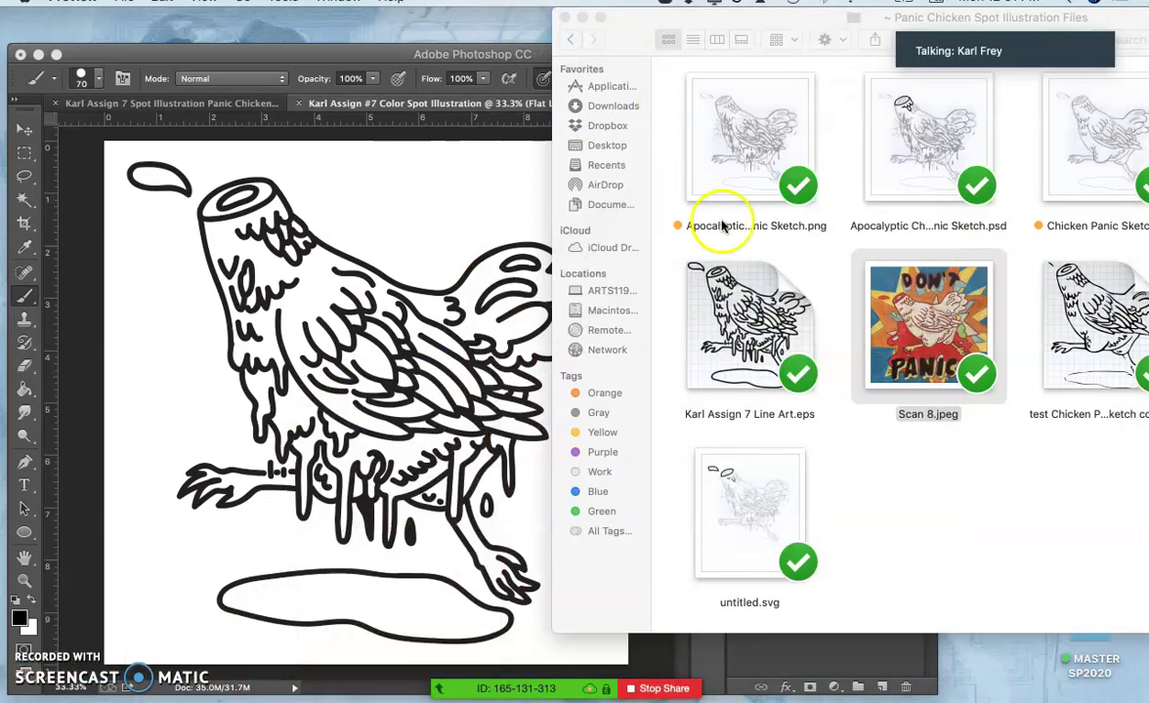
left_click(479, 229)
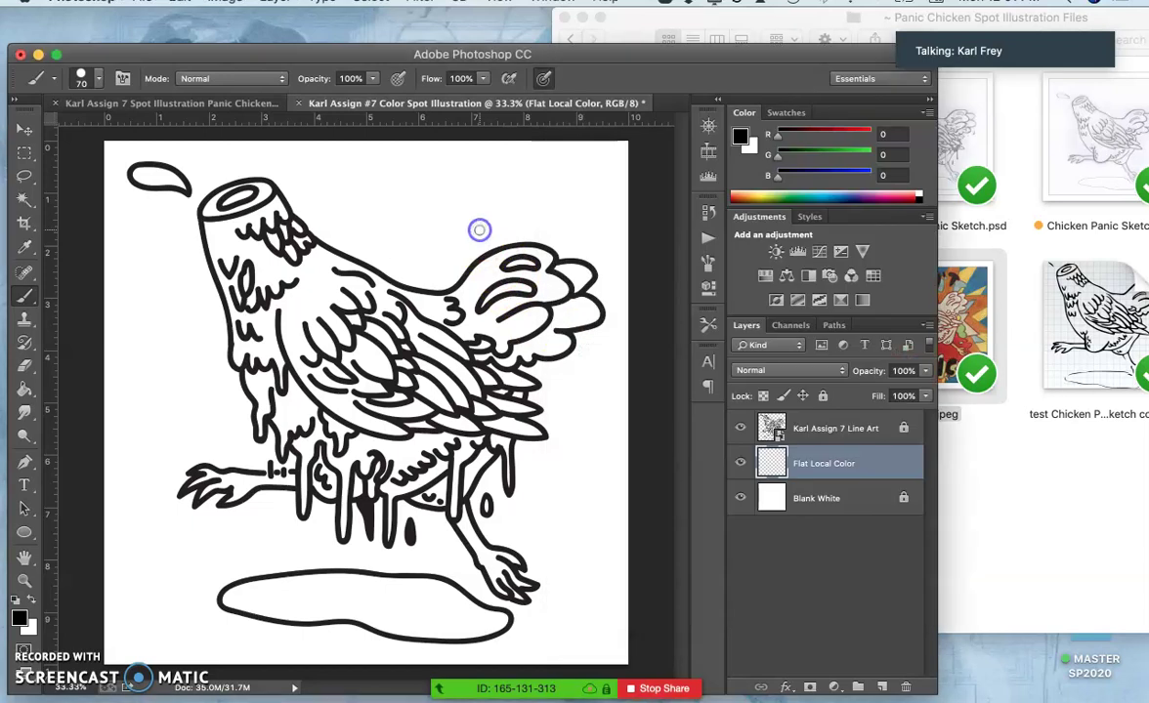
Step: Set brush hardness to 100% and the foreground color to pure red FF0000
left_click(820, 478)
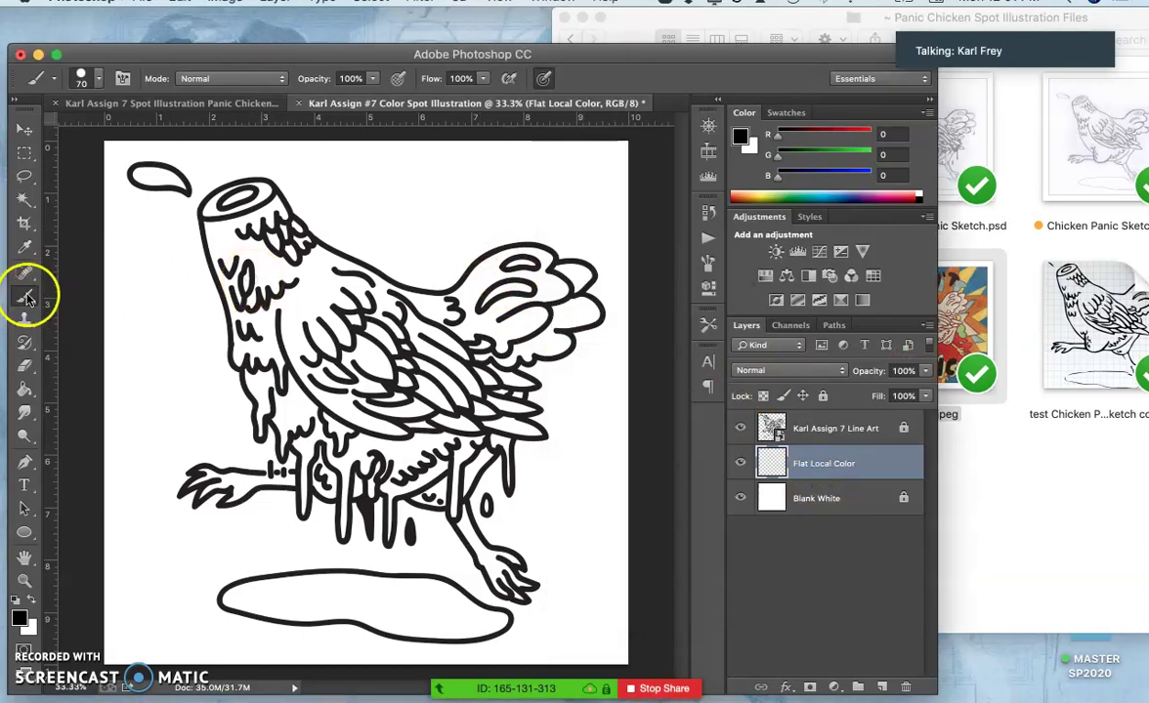
left_click_drag(188, 51, 199, 23)
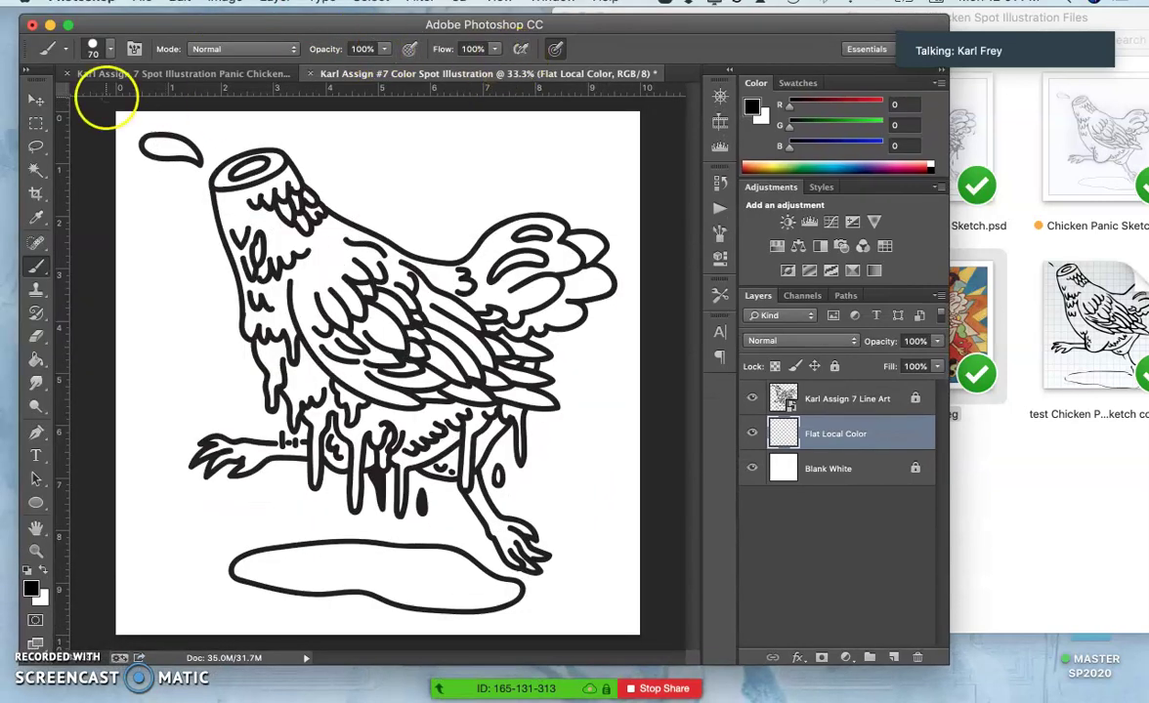
left_click(113, 52)
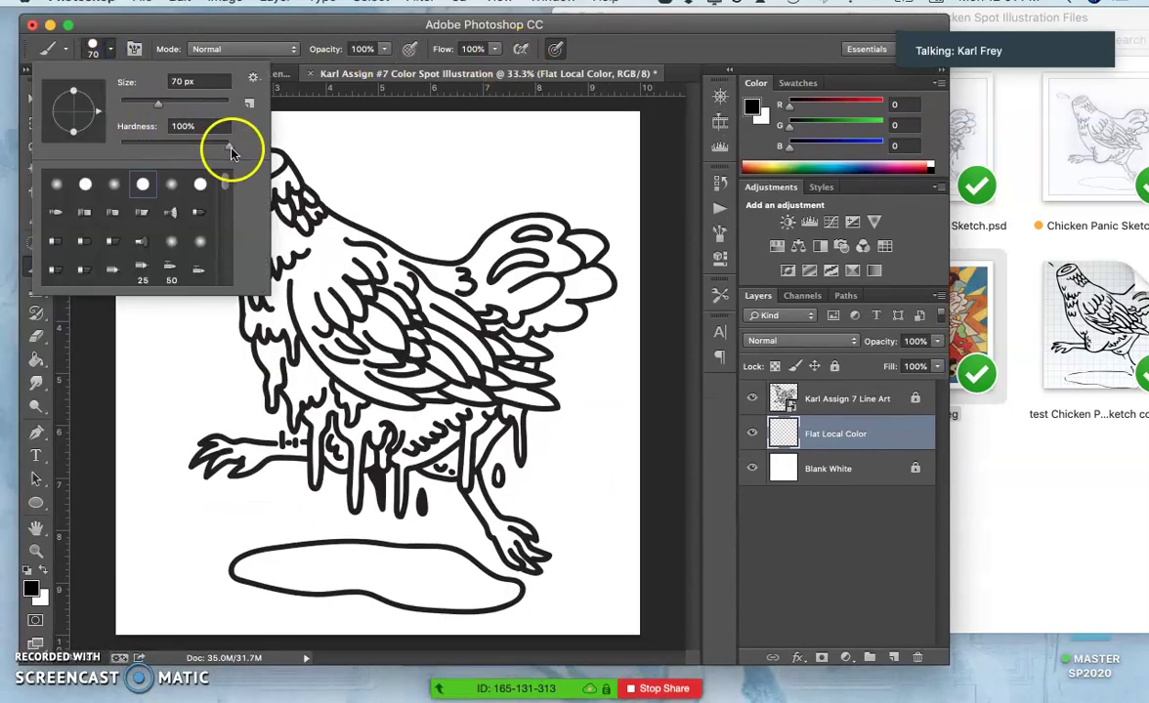
left_click(232, 149)
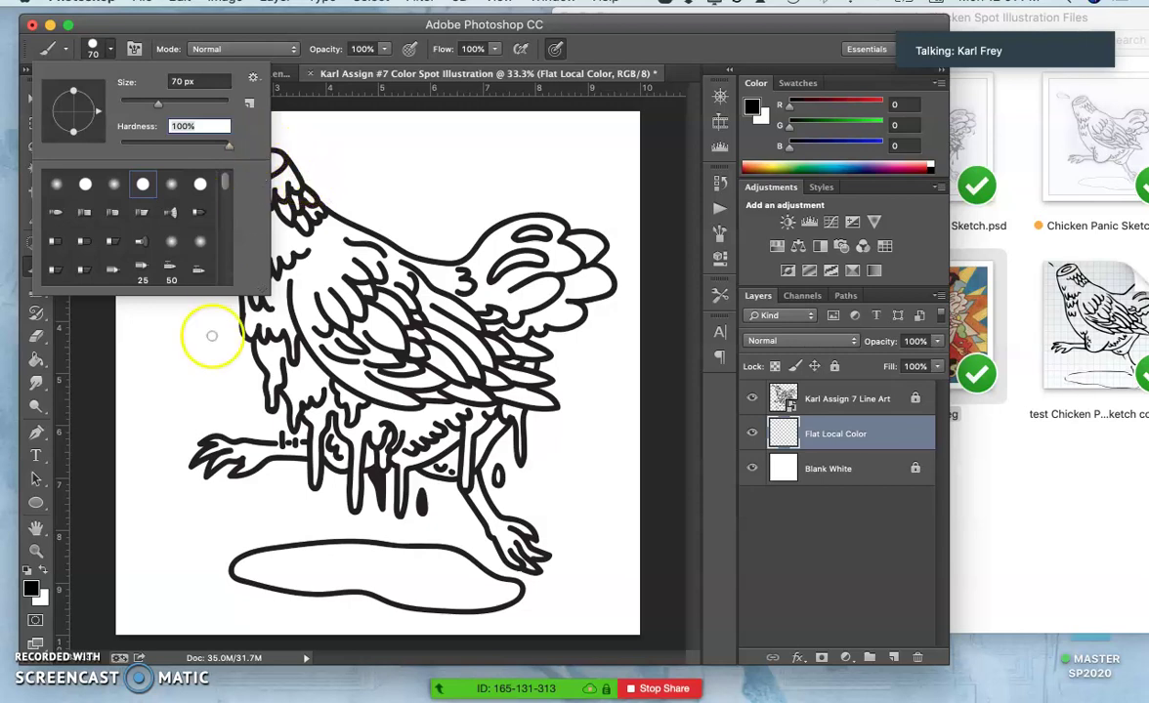
left_click(31, 591)
left_click(31, 591)
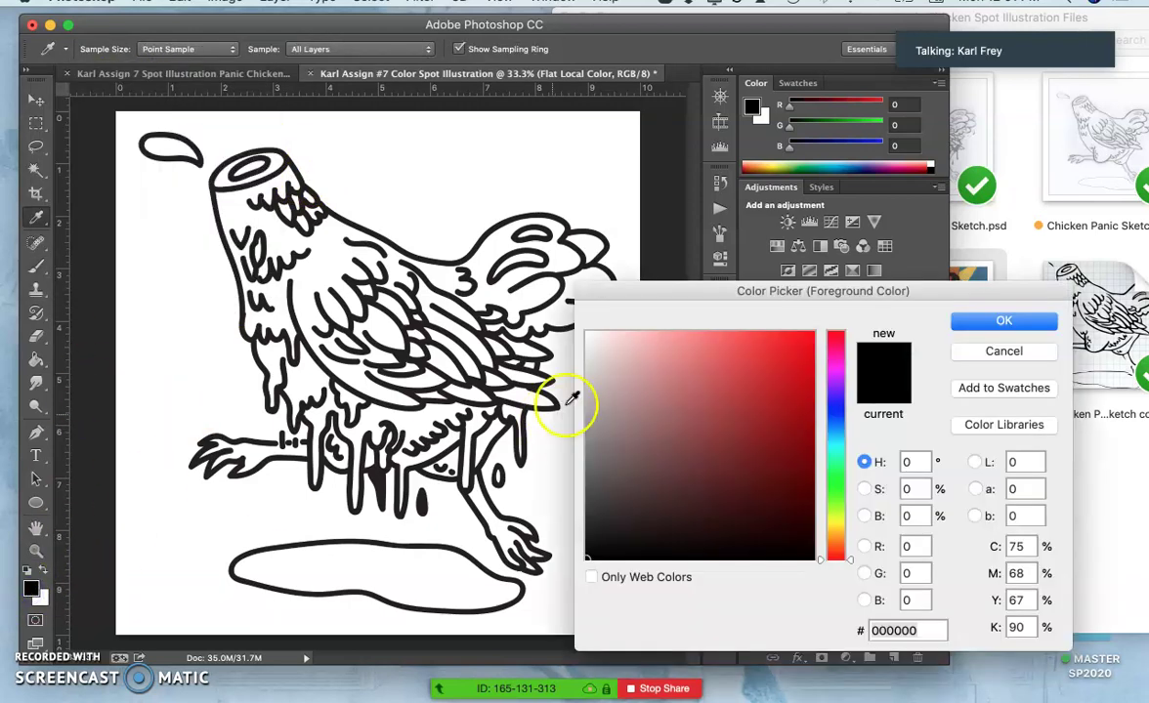
mouse_move(676, 365)
left_mouse_down()
mouse_move(826, 341)
mouse_move(810, 336)
mouse_move(825, 323)
left_mouse_up()
left_click(973, 329)
Step: Paint red inside the chicken's neck-stump opening with the Brush tool
key("b")
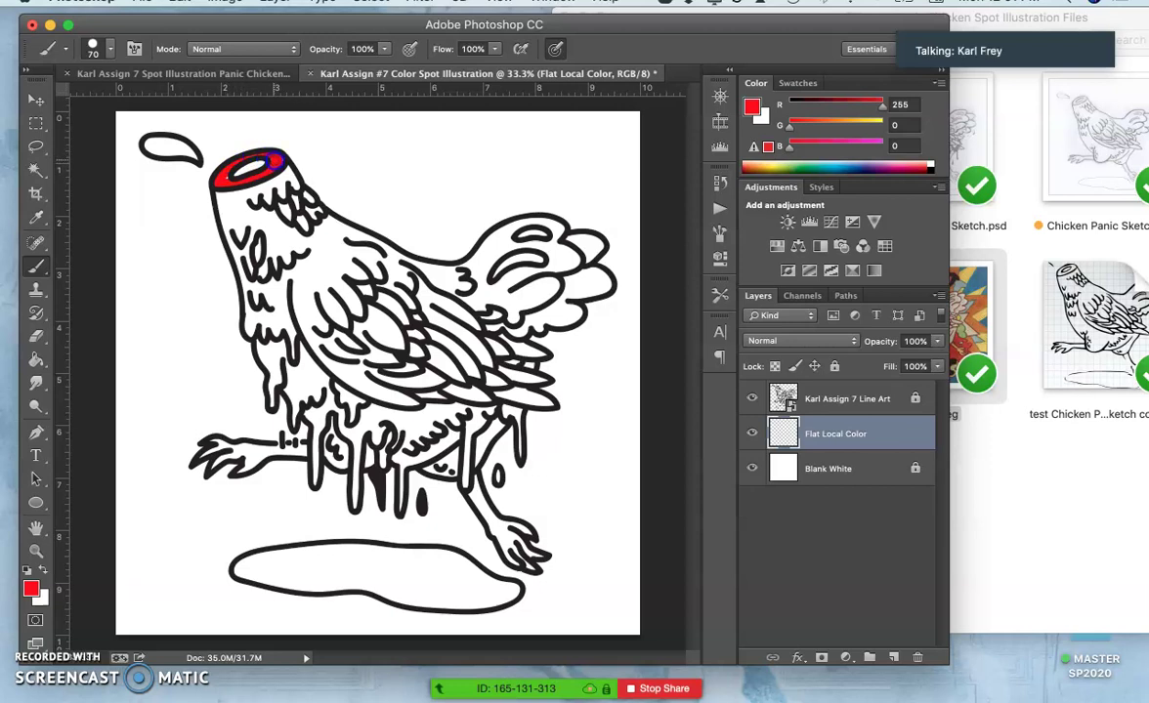
left_click_drag(238, 176, 227, 178)
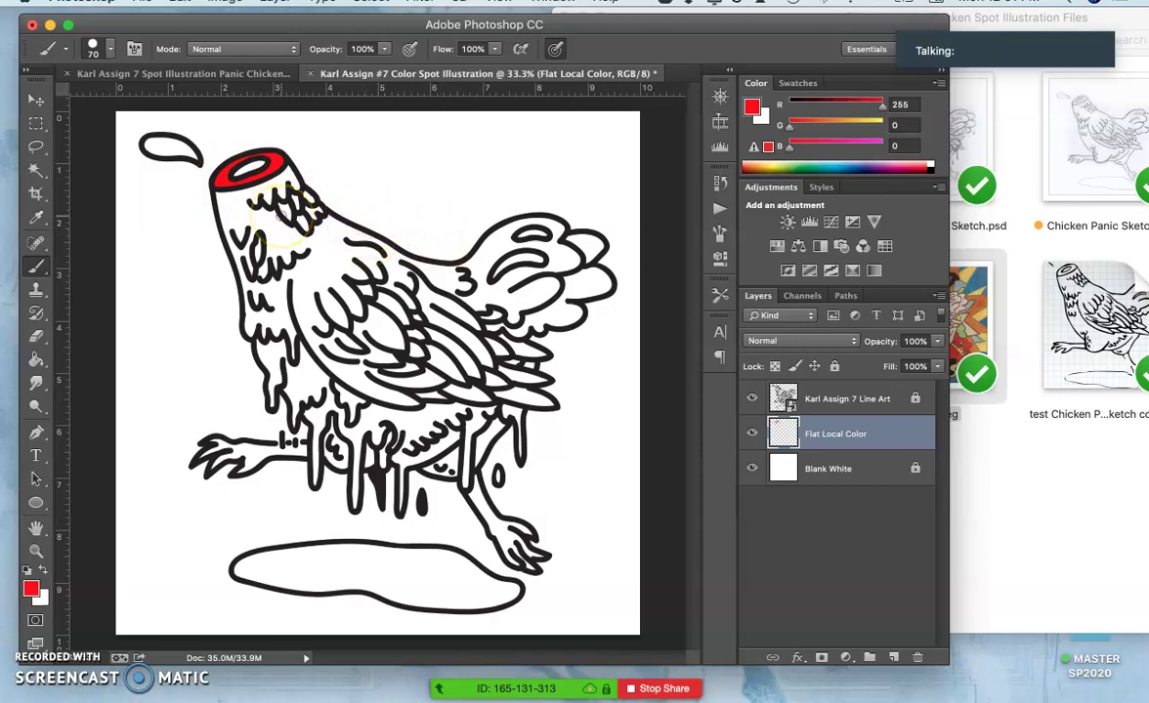
key("super+plus")
key("super+plus")
key("super+plus")
key("super+minus")
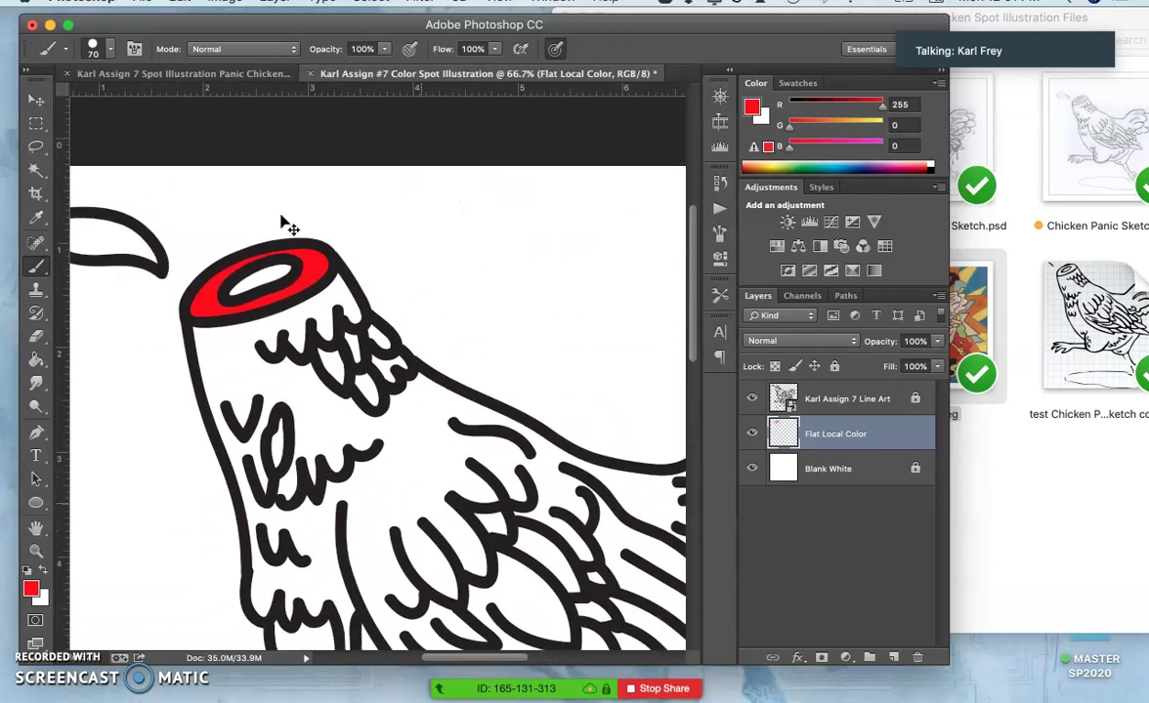
Step: Toggle the line art and Flat Local Color layers to check the red fill
left_click(752, 400)
left_click(753, 400)
left_click(752, 399)
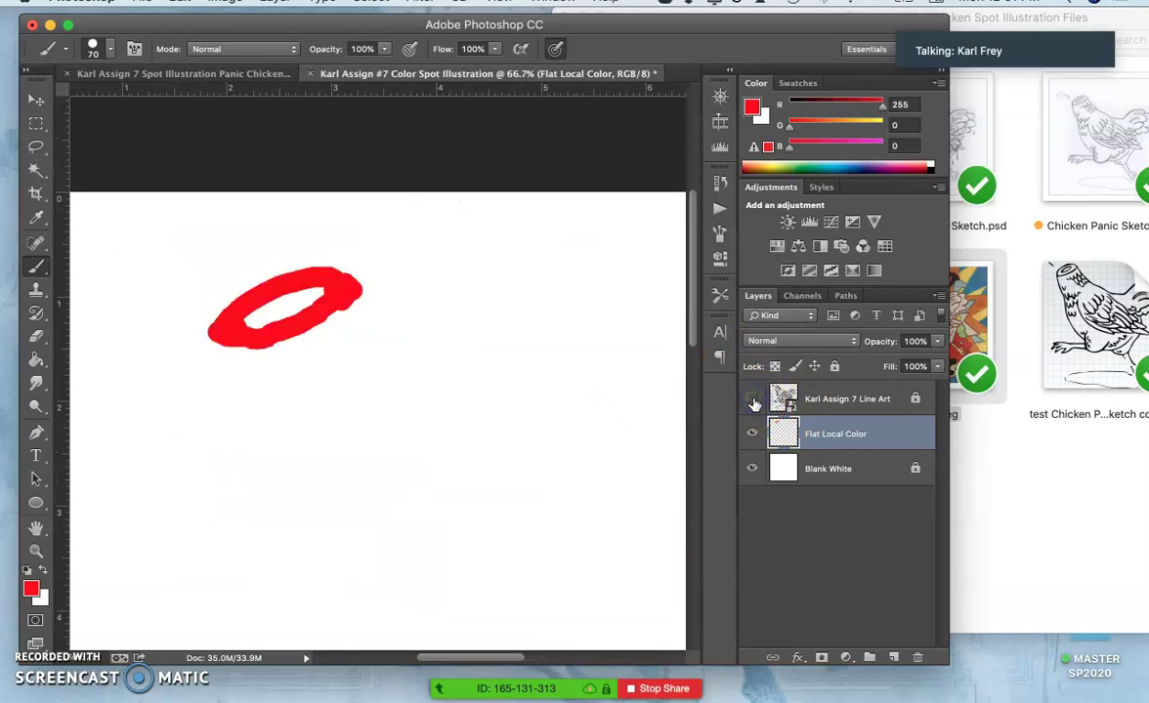
left_click(751, 434)
left_click(751, 434)
left_click(751, 402)
key("super+minus")
key("super+minus")
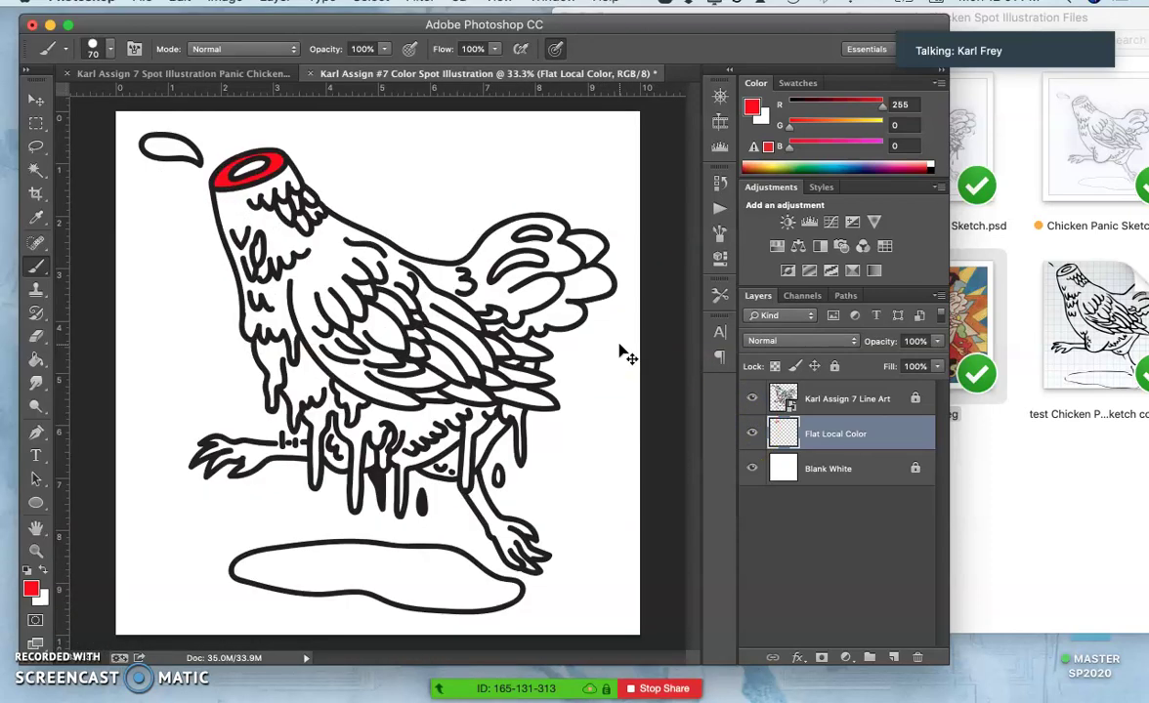
Step: Undo the stray red stroke painted down the neck's left side
left_click(840, 430)
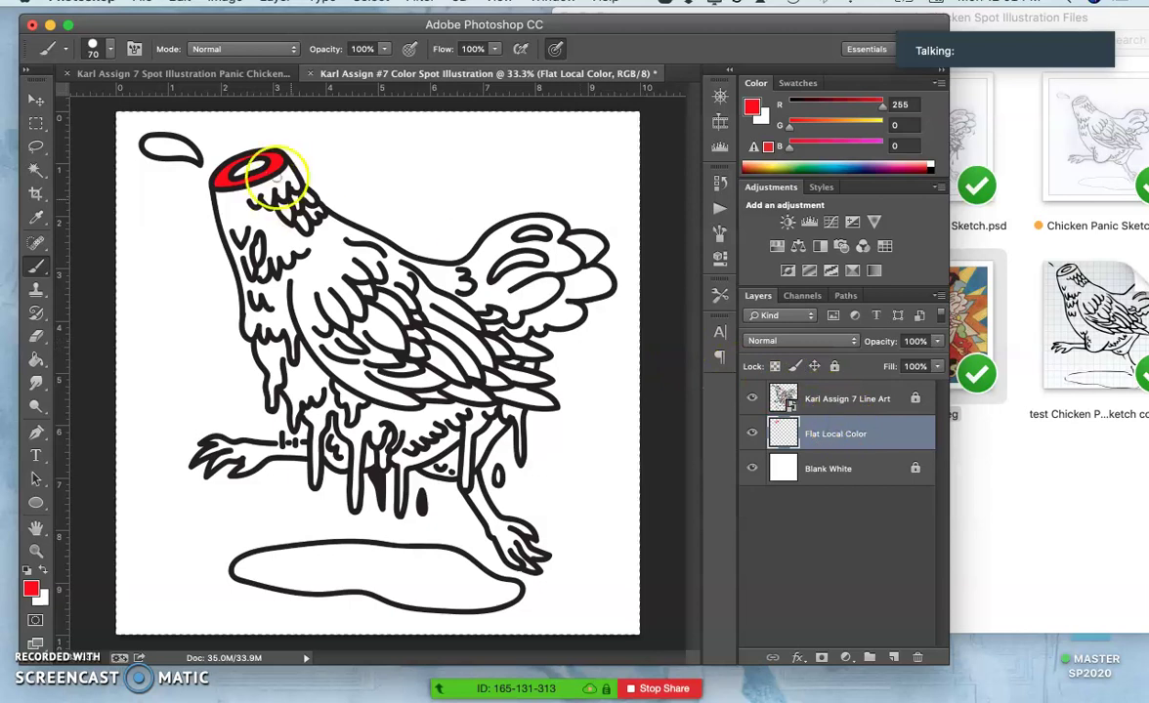
mouse_move(324, 167)
left_mouse_down()
mouse_move(277, 180)
mouse_move(198, 174)
mouse_move(184, 194)
mouse_move(221, 177)
mouse_move(227, 232)
left_mouse_up()
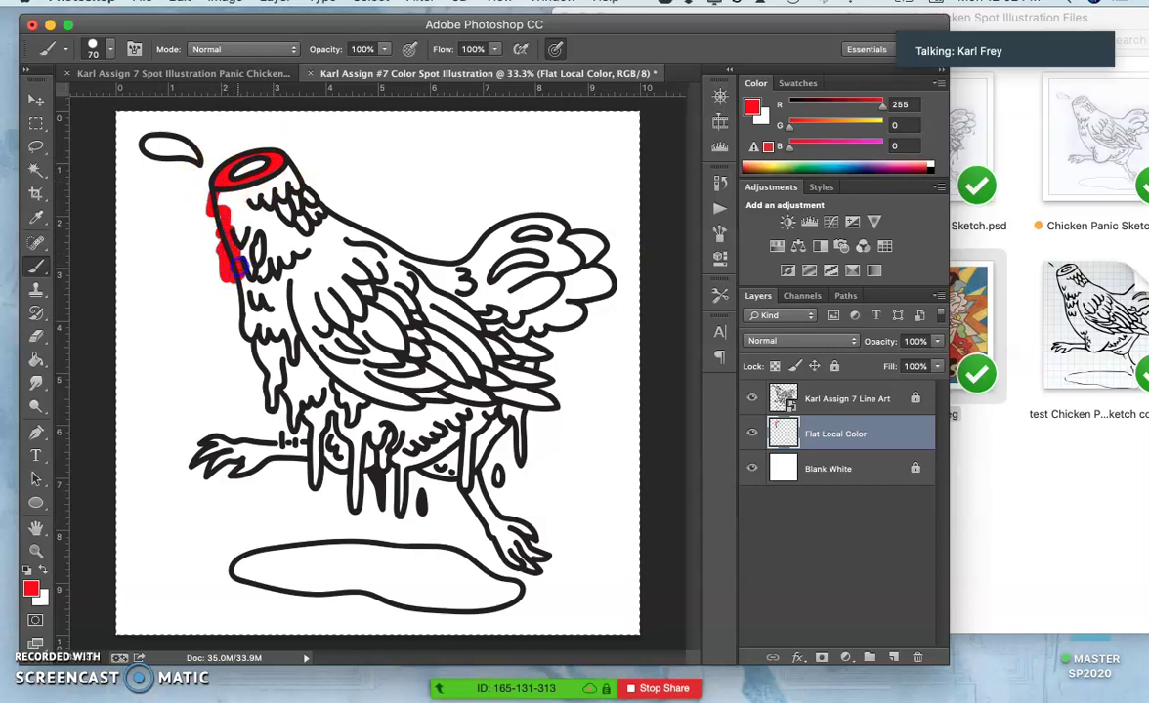
key("super+z")
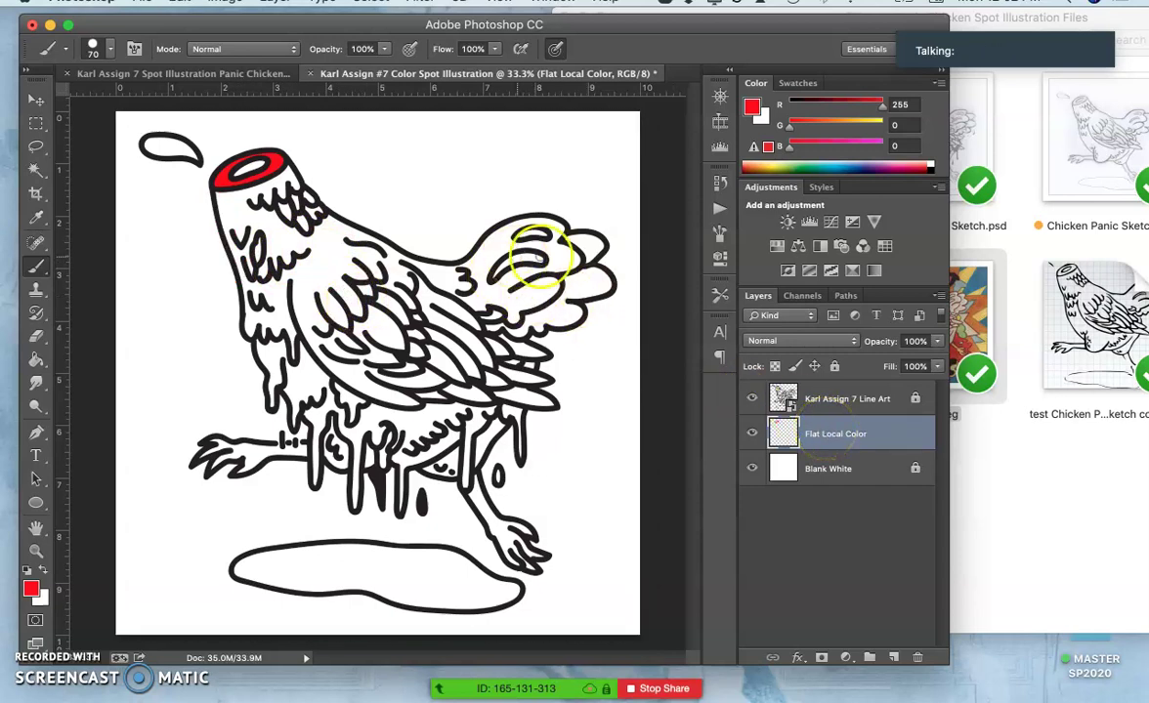
left_click(819, 437)
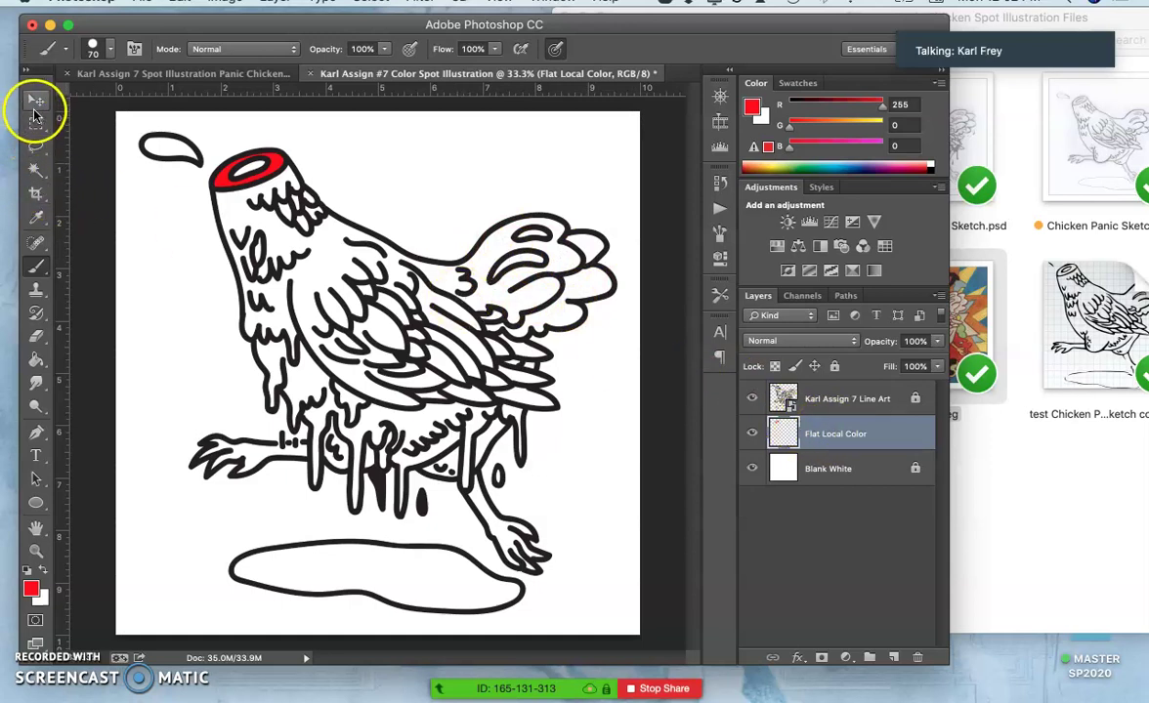
Step: Erase the stray red paint around the chicken's head with a lasso selection
left_click(34, 143)
mouse_move(246, 130)
left_mouse_down()
mouse_move(194, 252)
mouse_move(347, 212)
mouse_move(280, 149)
left_mouse_up()
key("BackSpace")
left_click(302, 215)
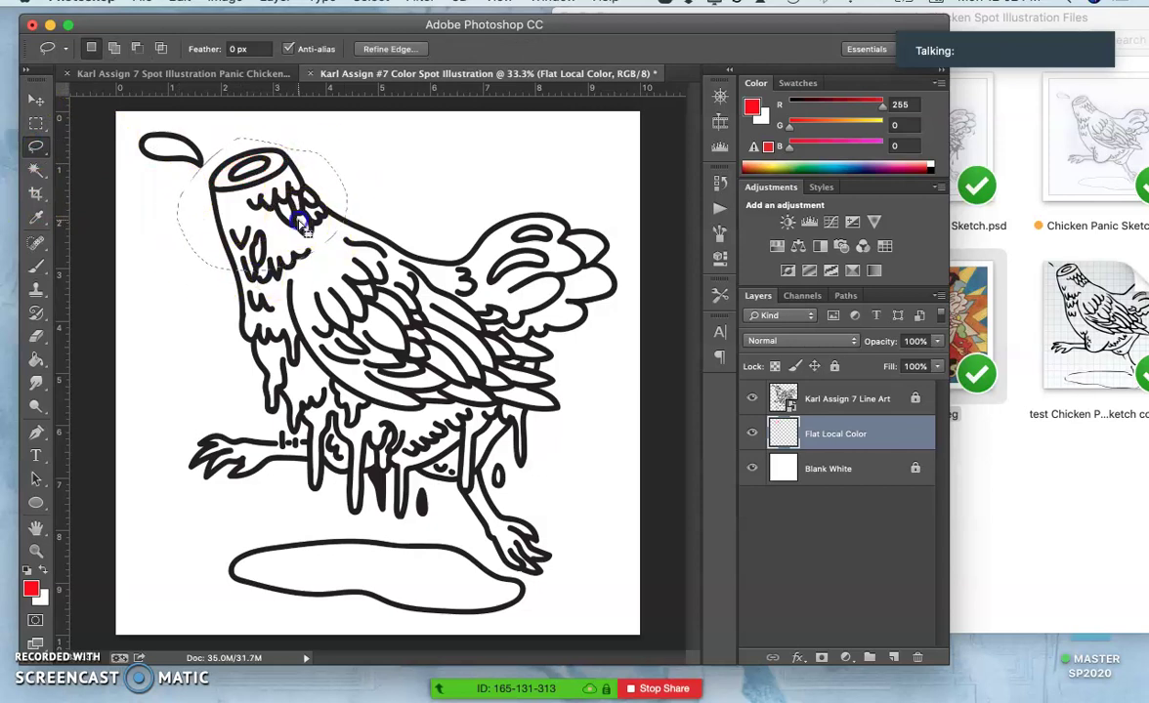
Step: Magic-wand select the neck stump's top opening on the line art layer
left_click(828, 393)
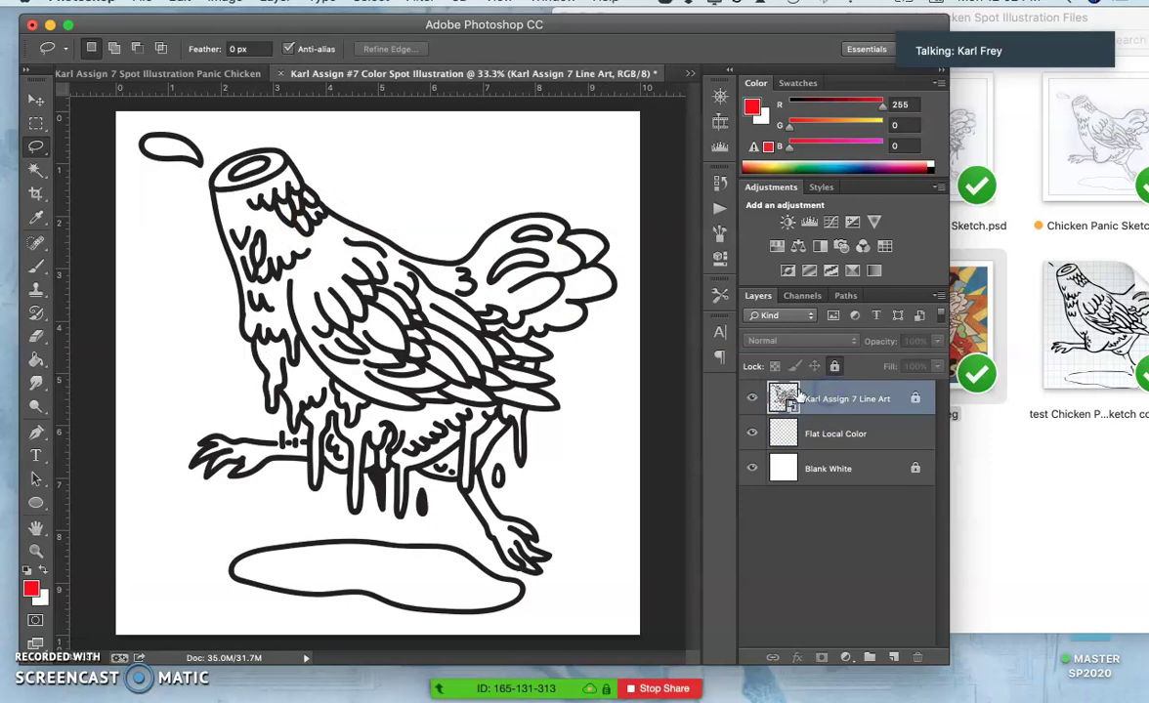
left_click(36, 171)
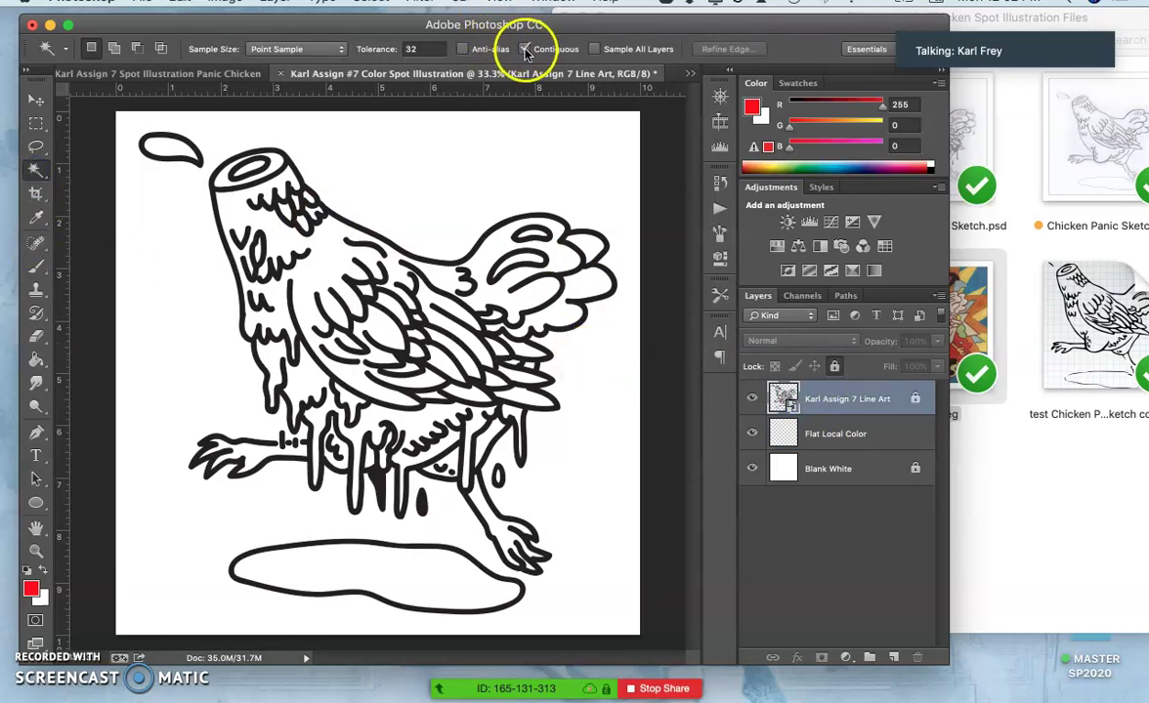
left_click(277, 161)
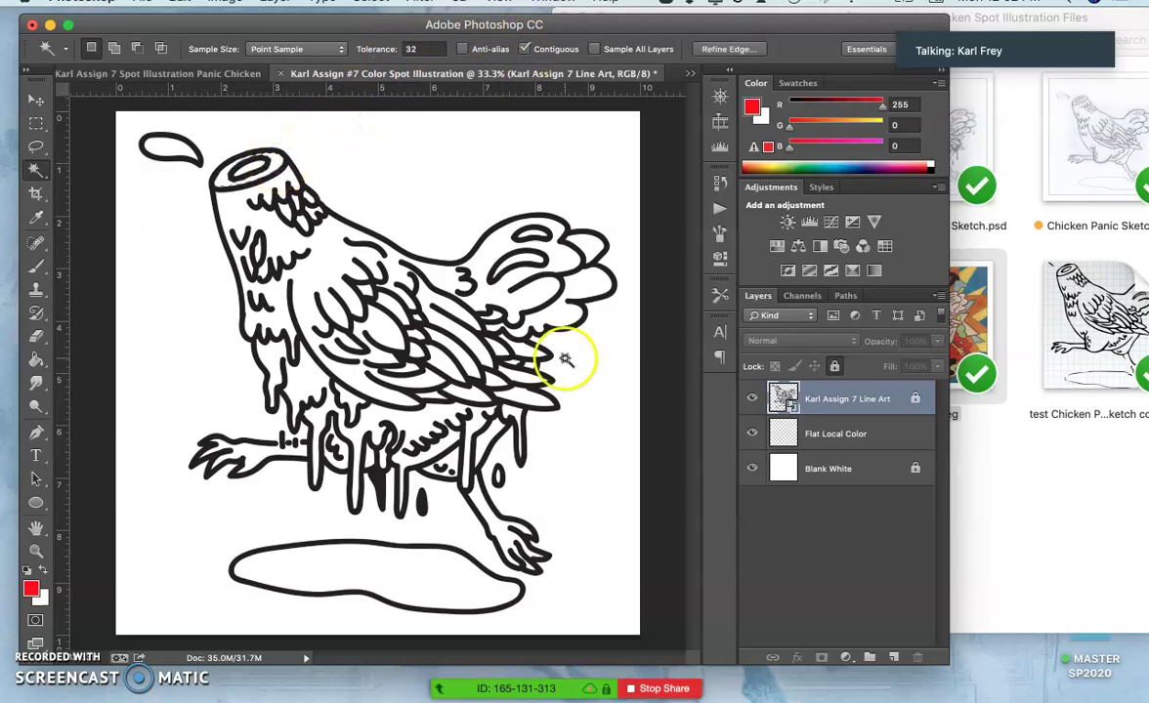
left_click(751, 398)
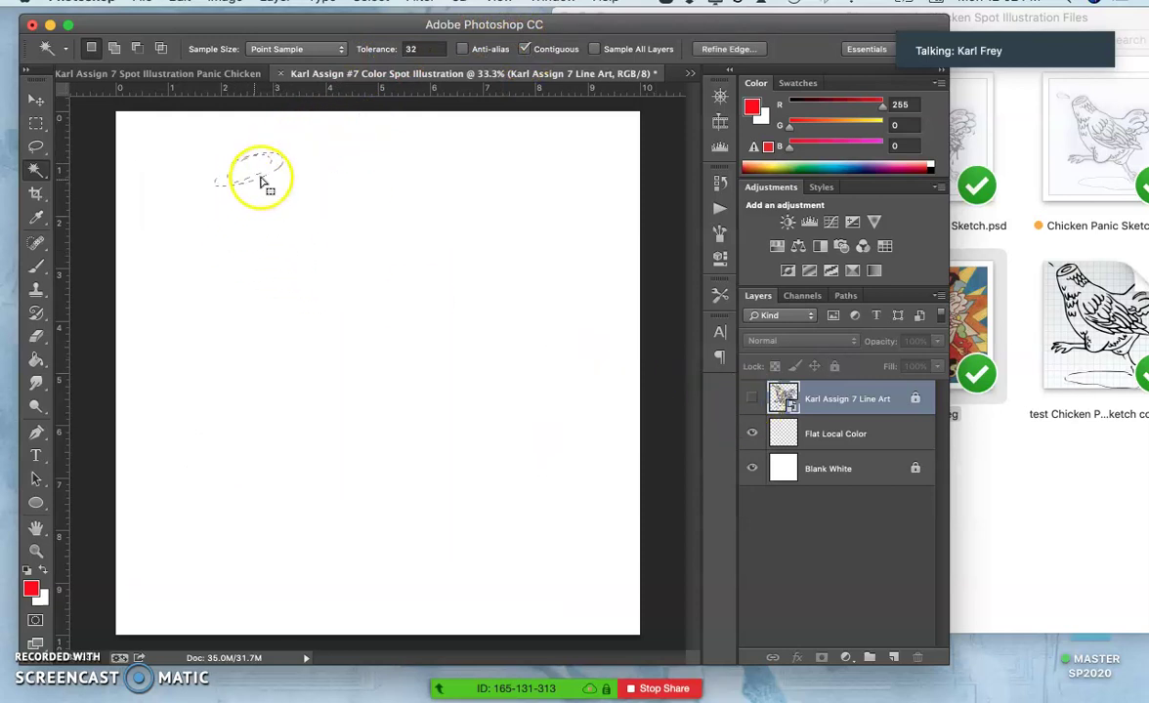
left_click(752, 399)
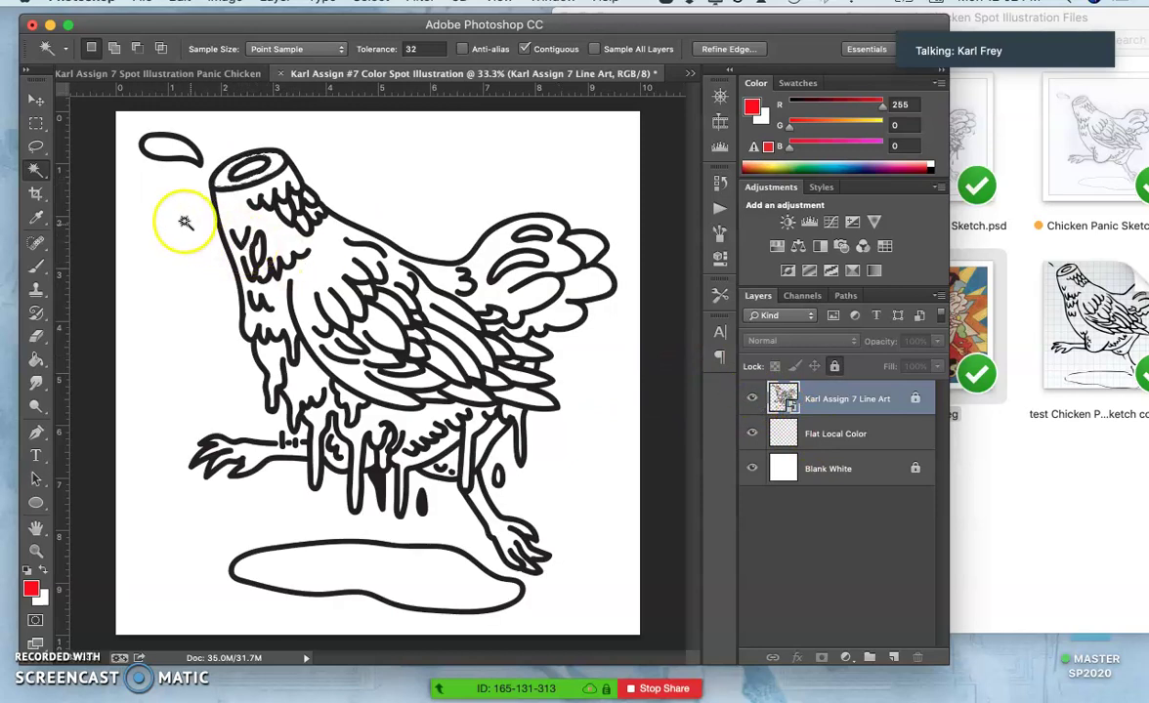
Step: Add the droplet, puddle, neck patch and drips, then target Flat Local Color
key("shift")
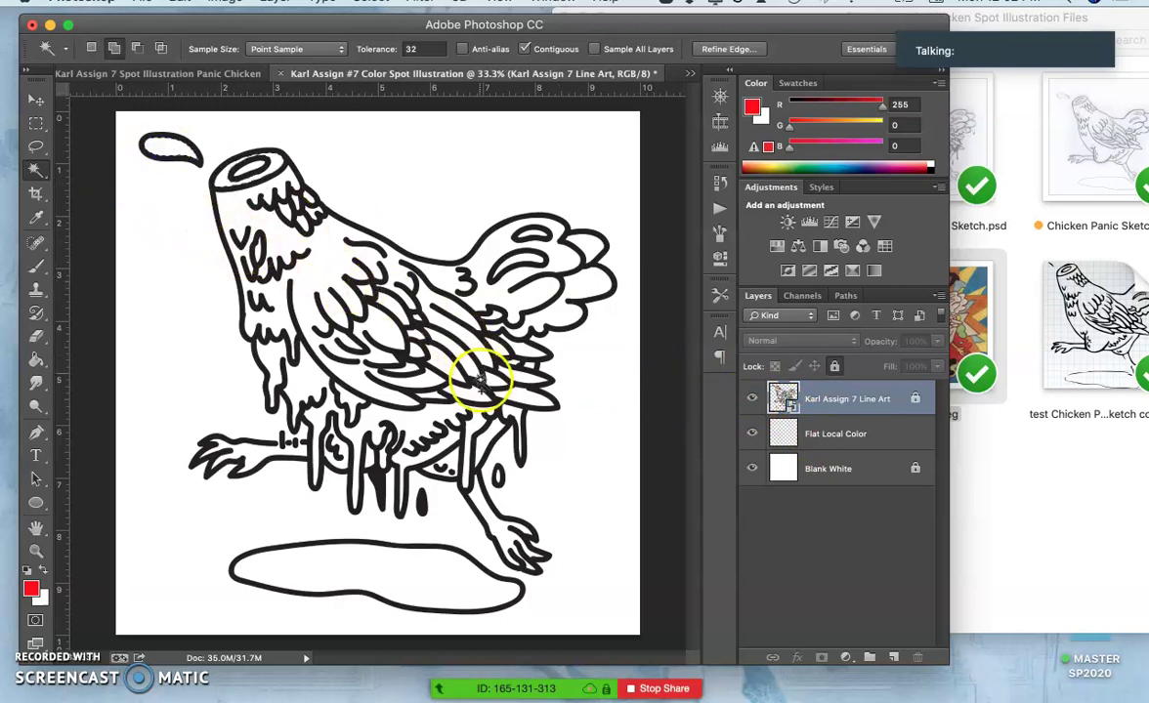
left_click(498, 478, "shift")
left_click(400, 575, "shift")
left_click(265, 475, "shift")
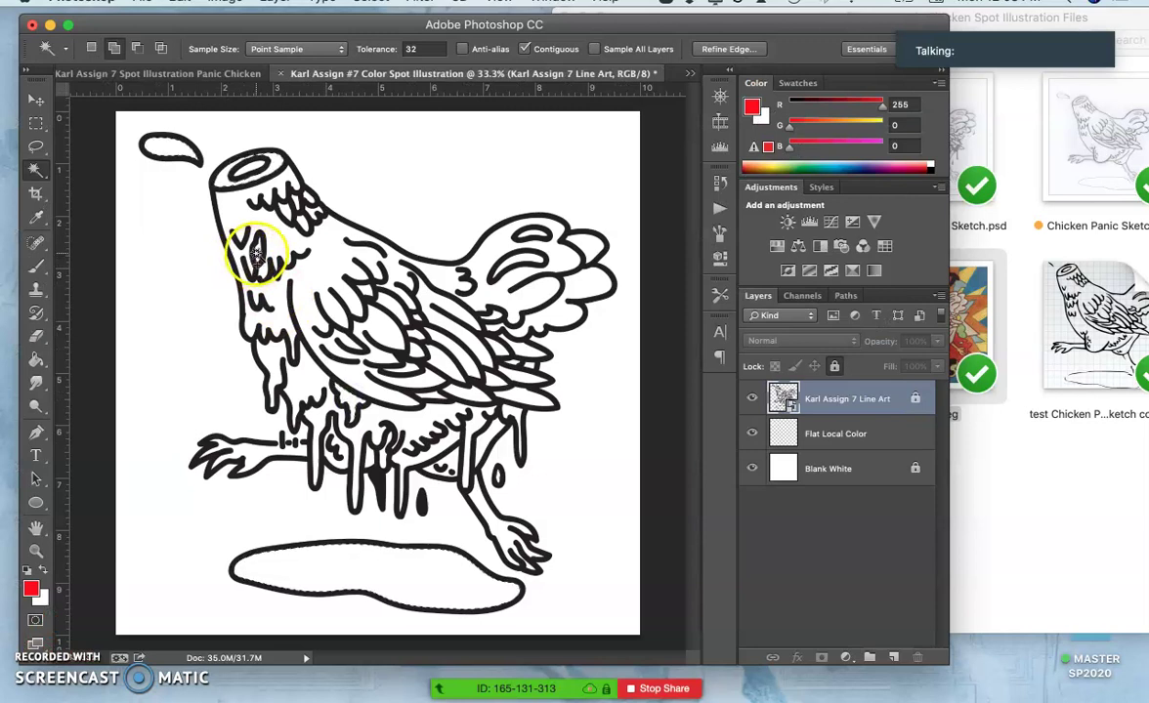
left_click(255, 253, "shift")
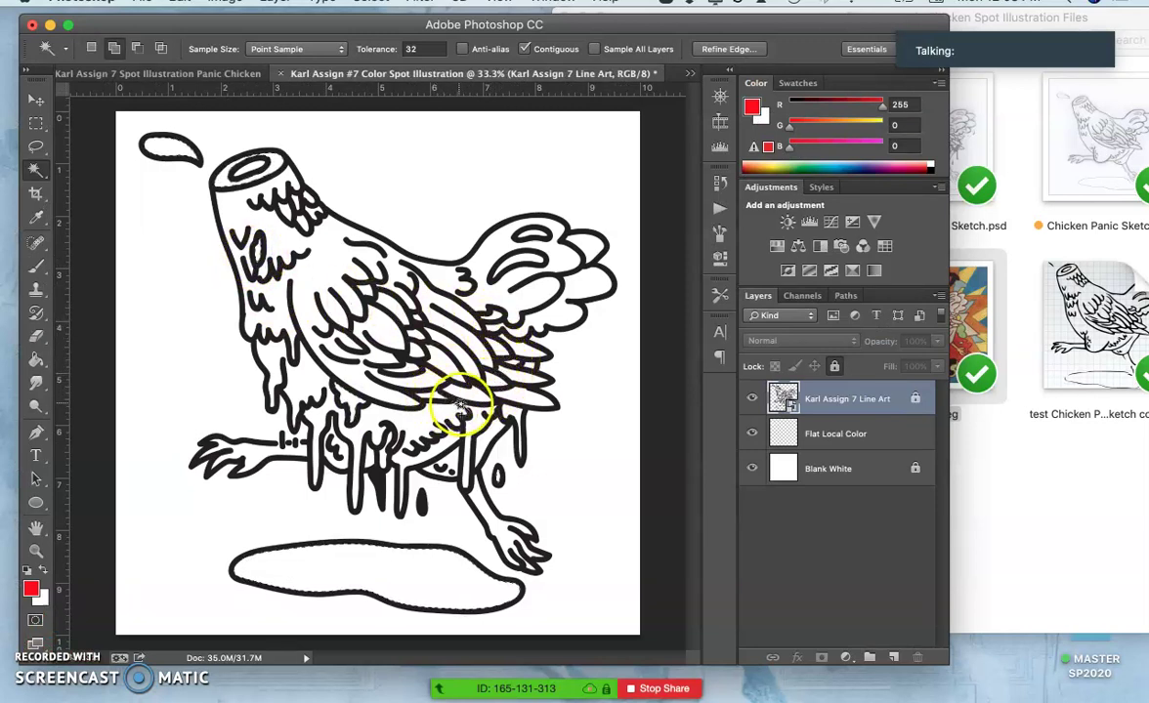
left_click(507, 410, "shift")
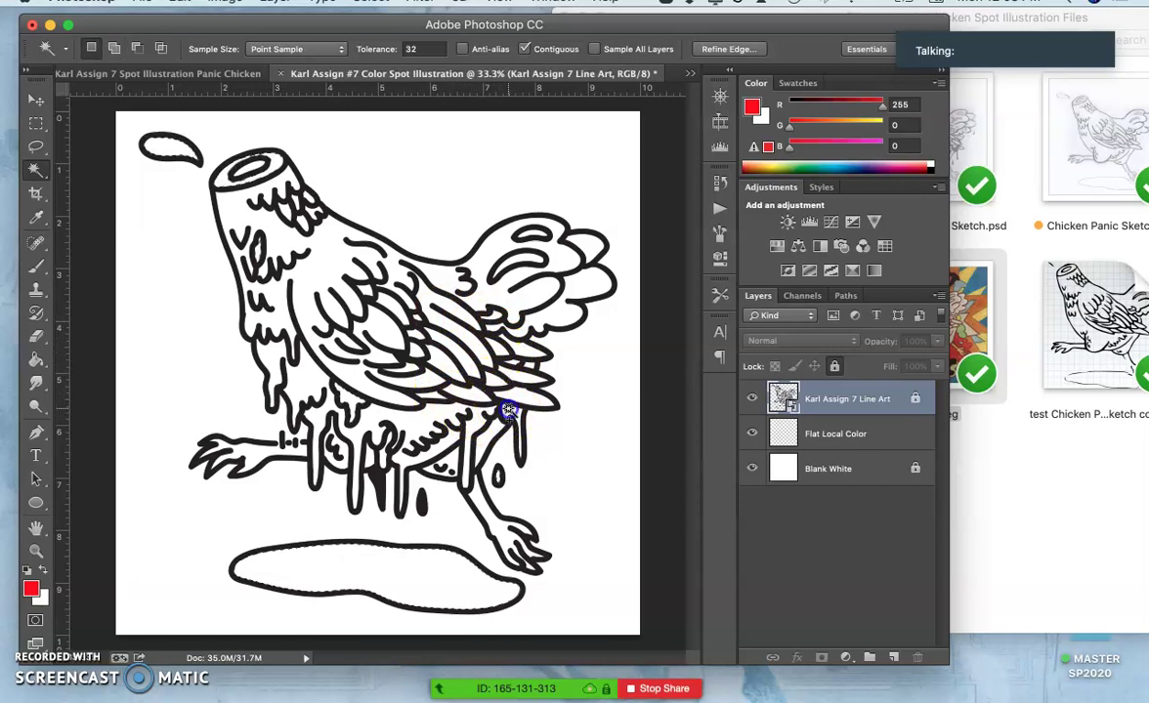
left_click(529, 366, "shift")
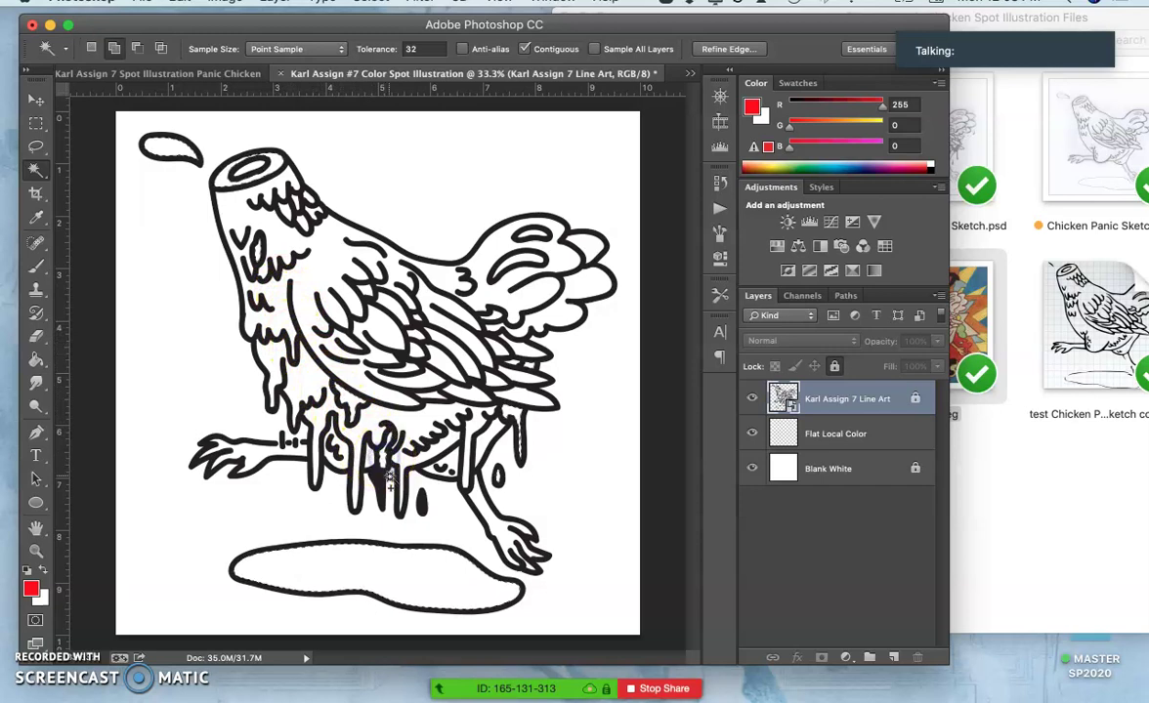
left_click(751, 399)
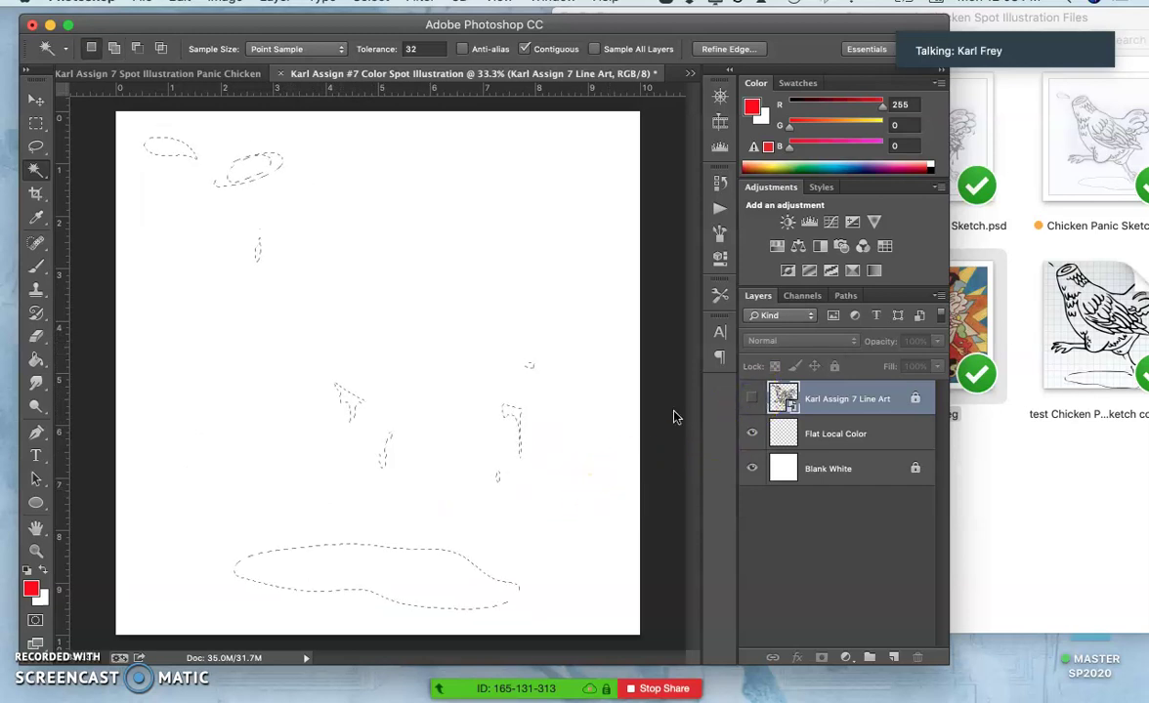
left_click(817, 424)
Step: Keep red as foreground and bucket-fill the selected blood areas, checking against the line art
left_click(752, 398)
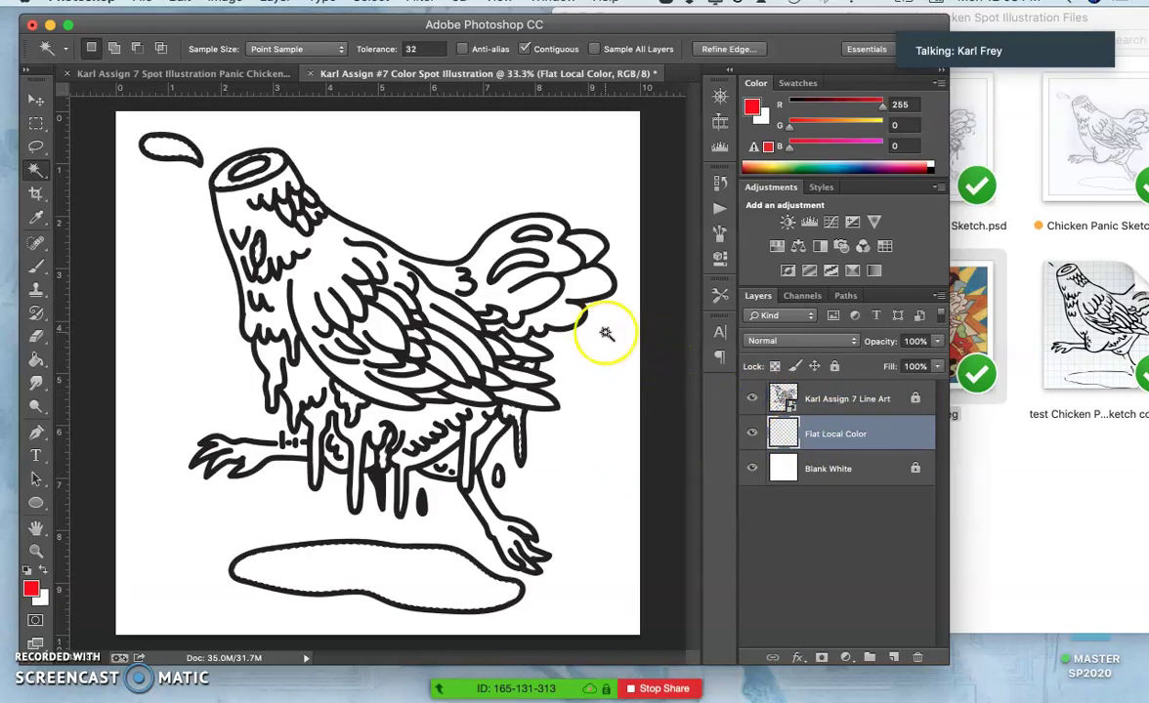
left_click(31, 590)
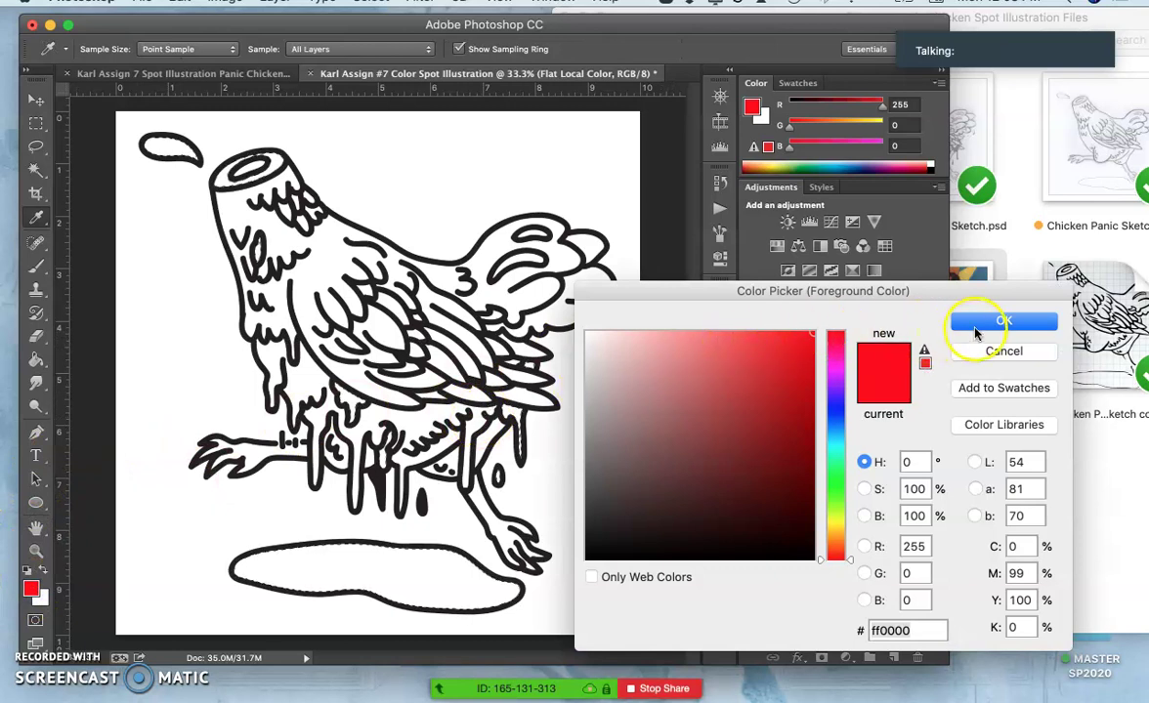
left_click(979, 321)
key("w")
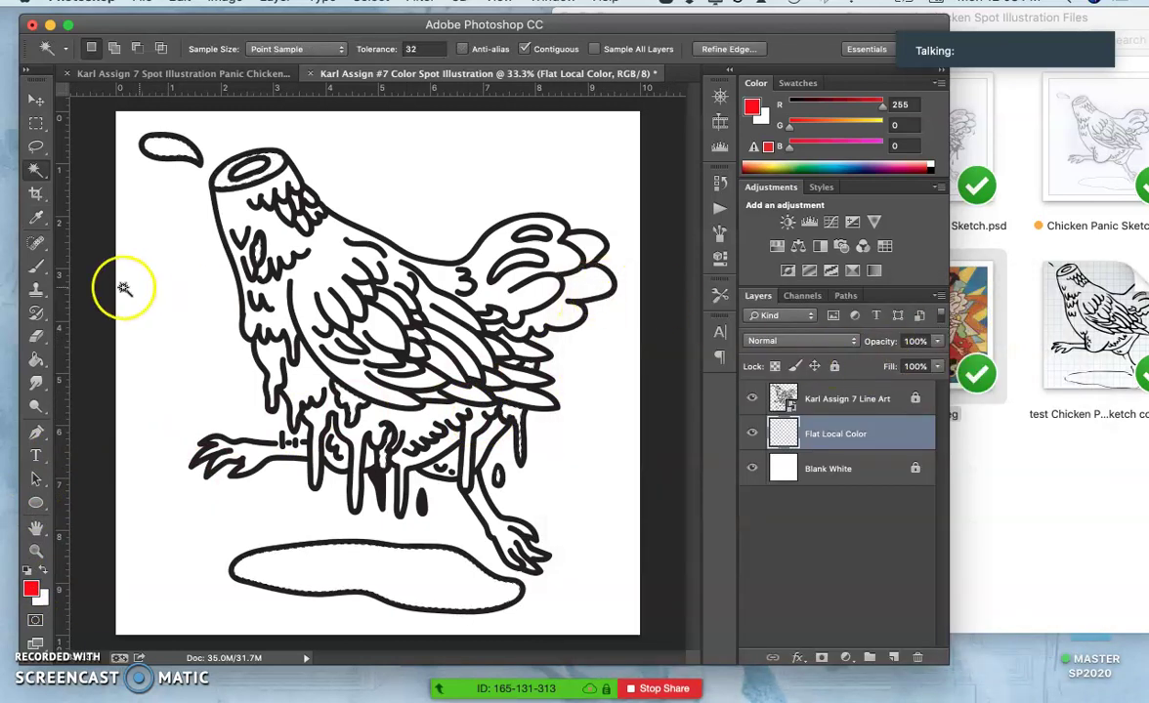
left_click(37, 361)
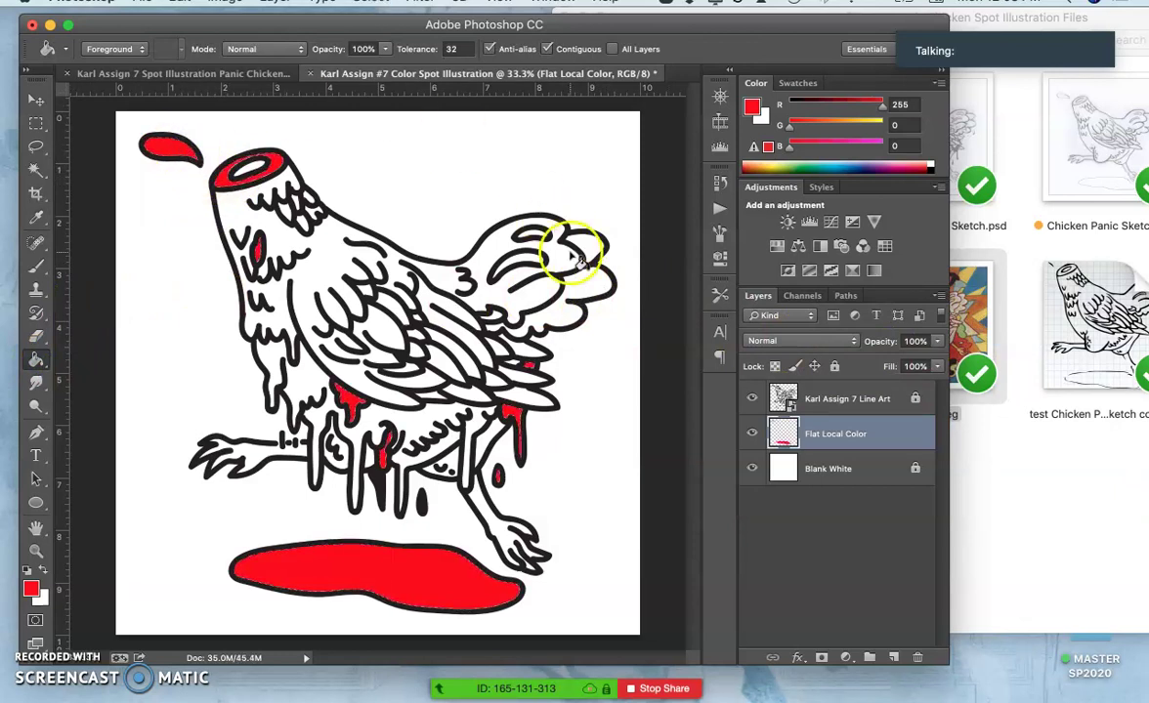
left_click(752, 398)
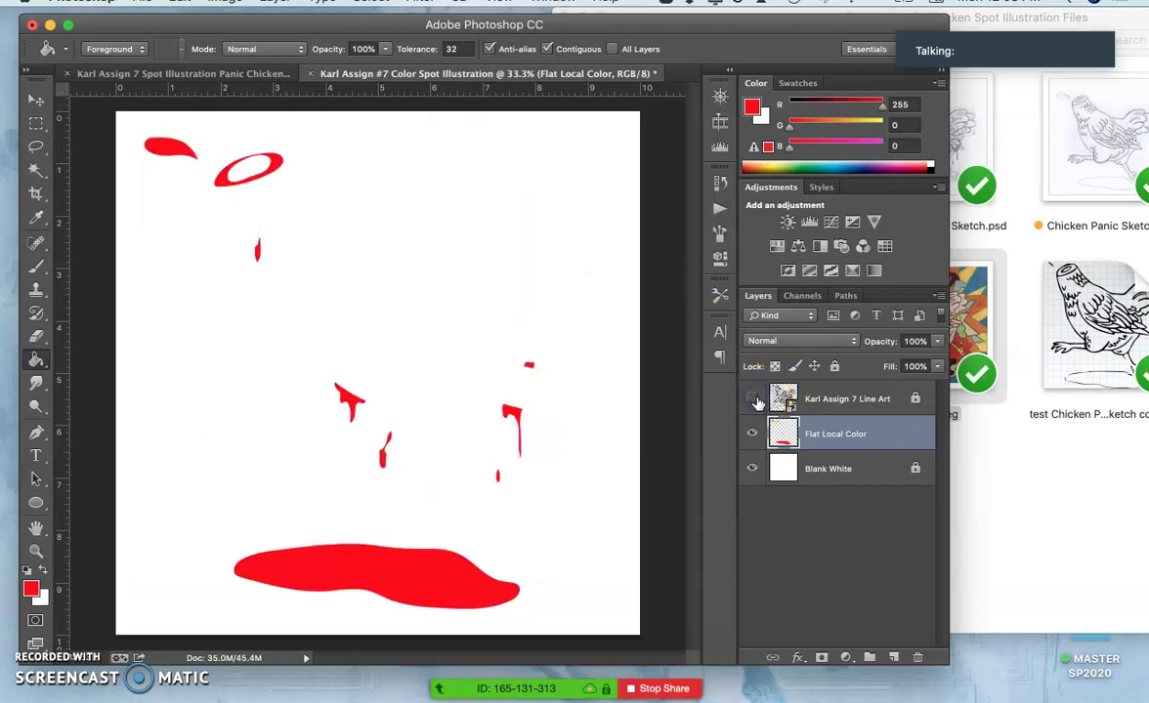
left_click(753, 399)
left_click(753, 400)
left_click(754, 399)
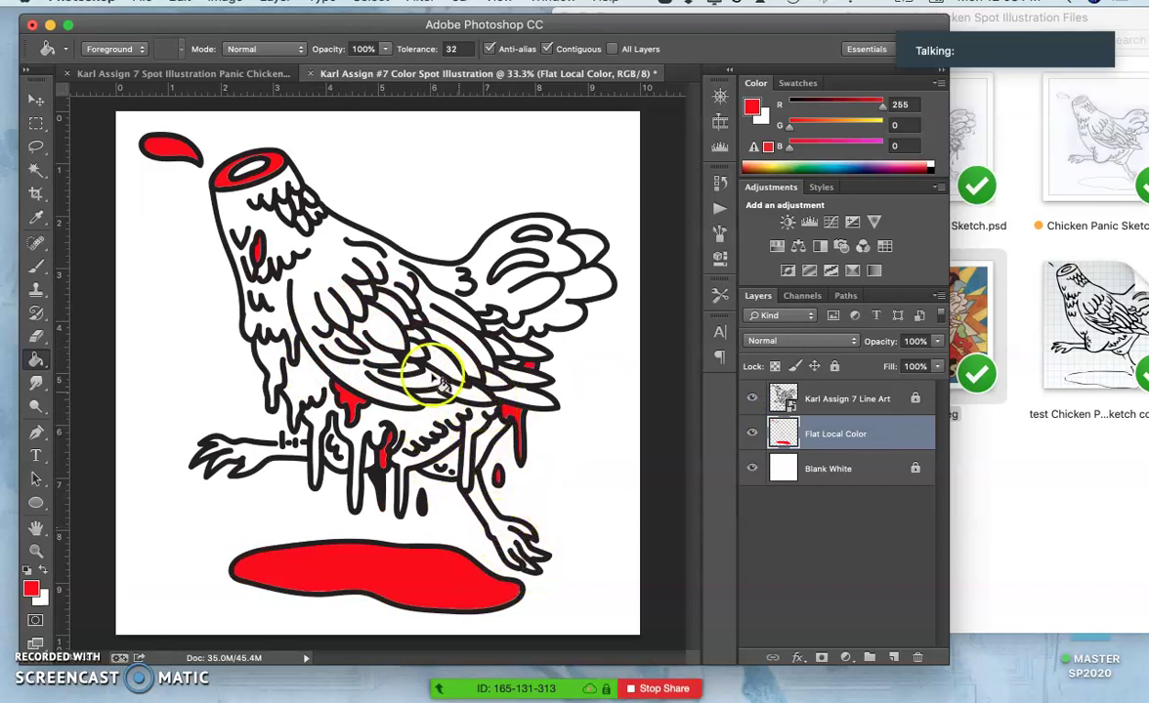
Step: Deselect and undo the accidental red fill on the tail feathers
left_click(33, 149)
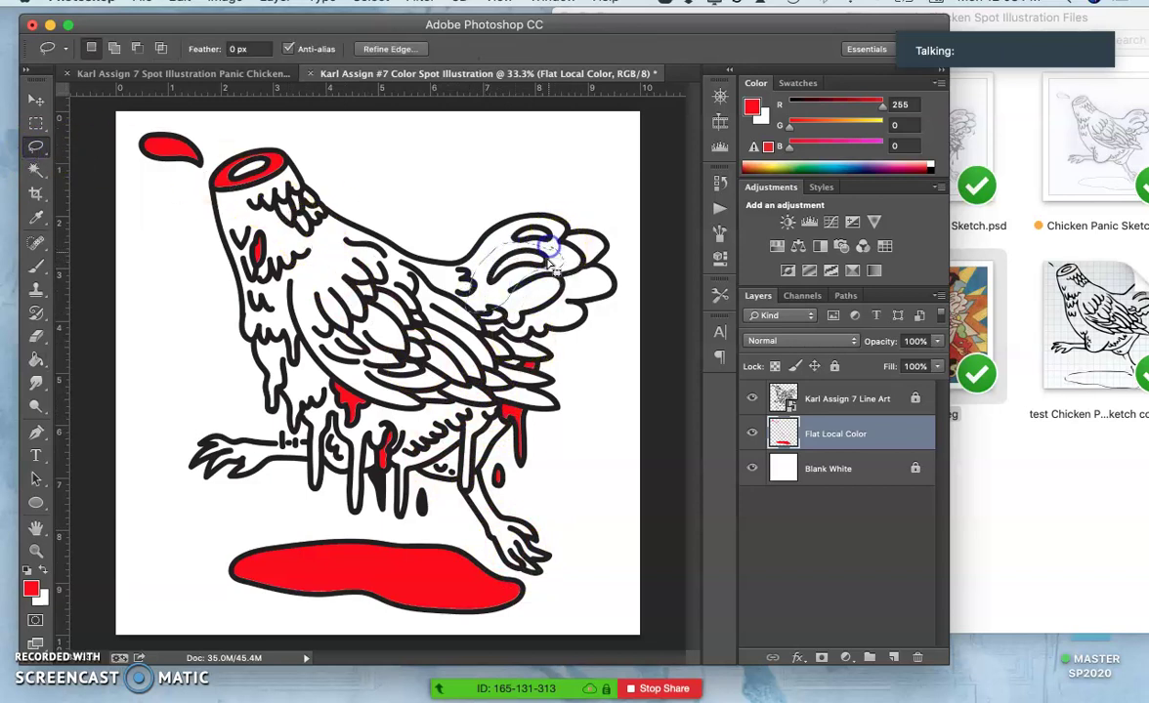
left_click(35, 360)
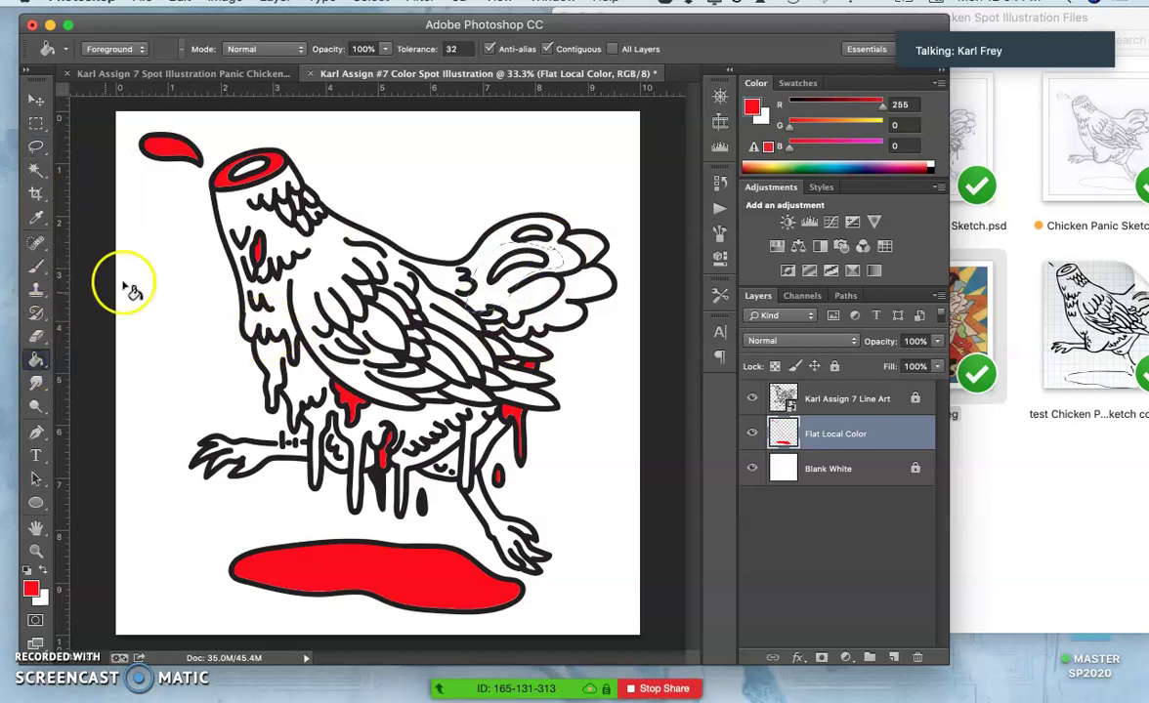
left_click(479, 292)
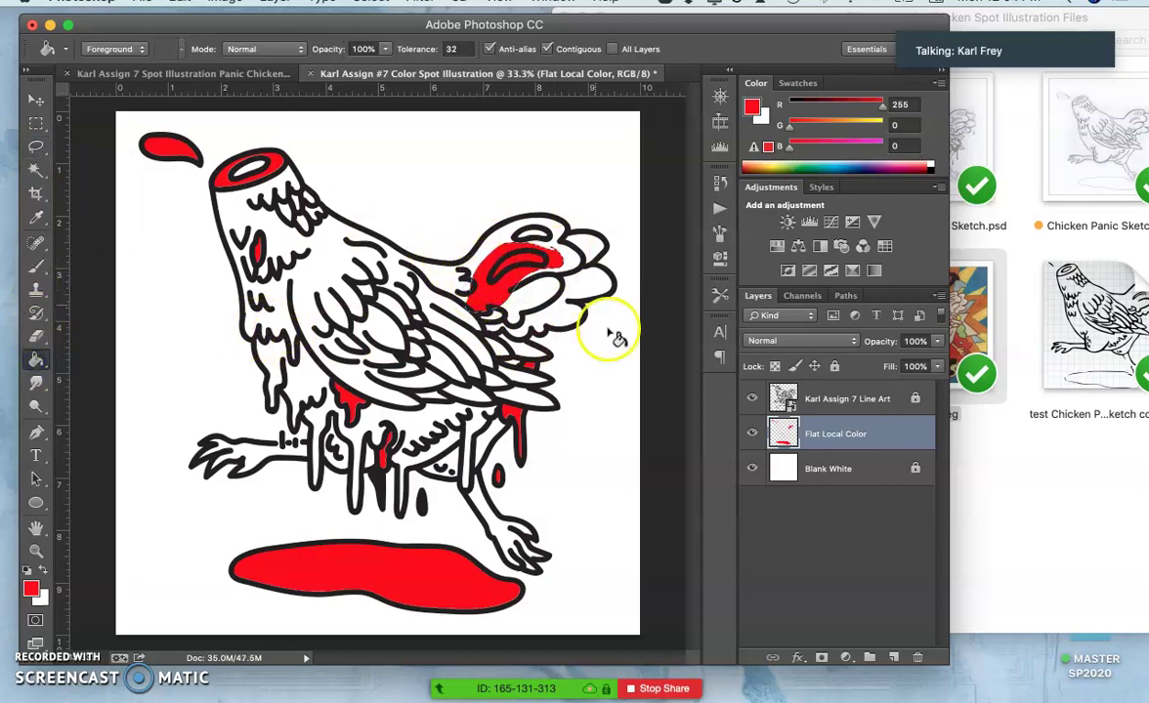
key("super+d")
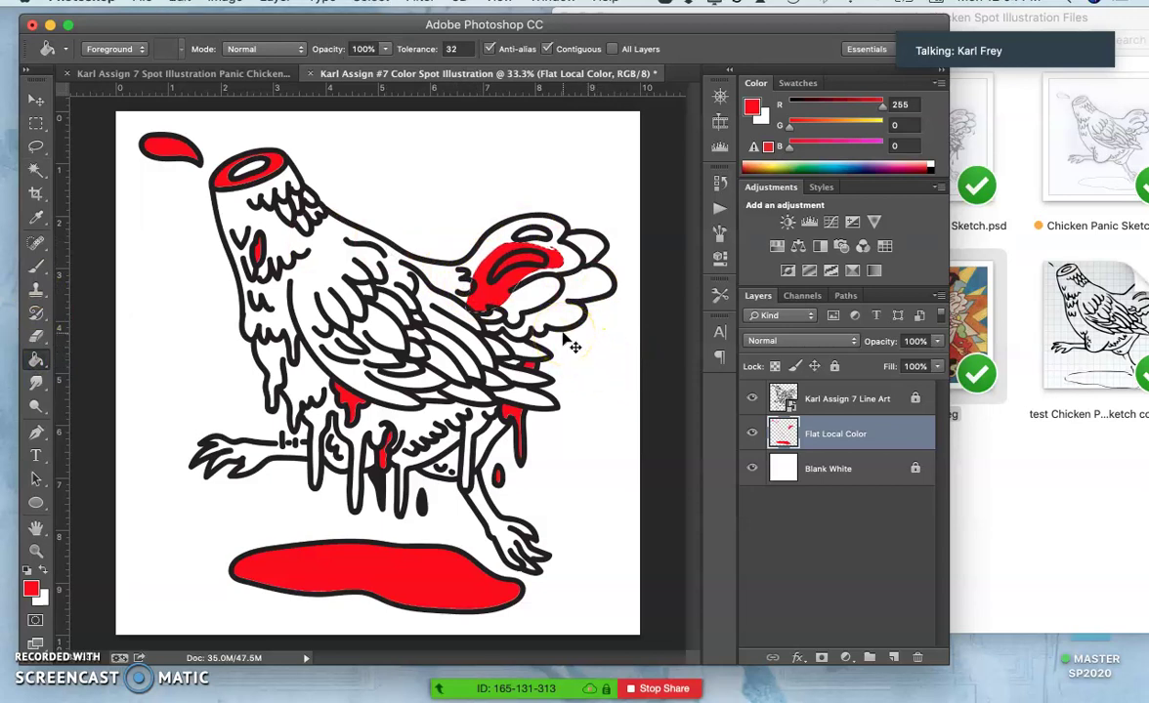
key("super+z")
left_click(550, 330)
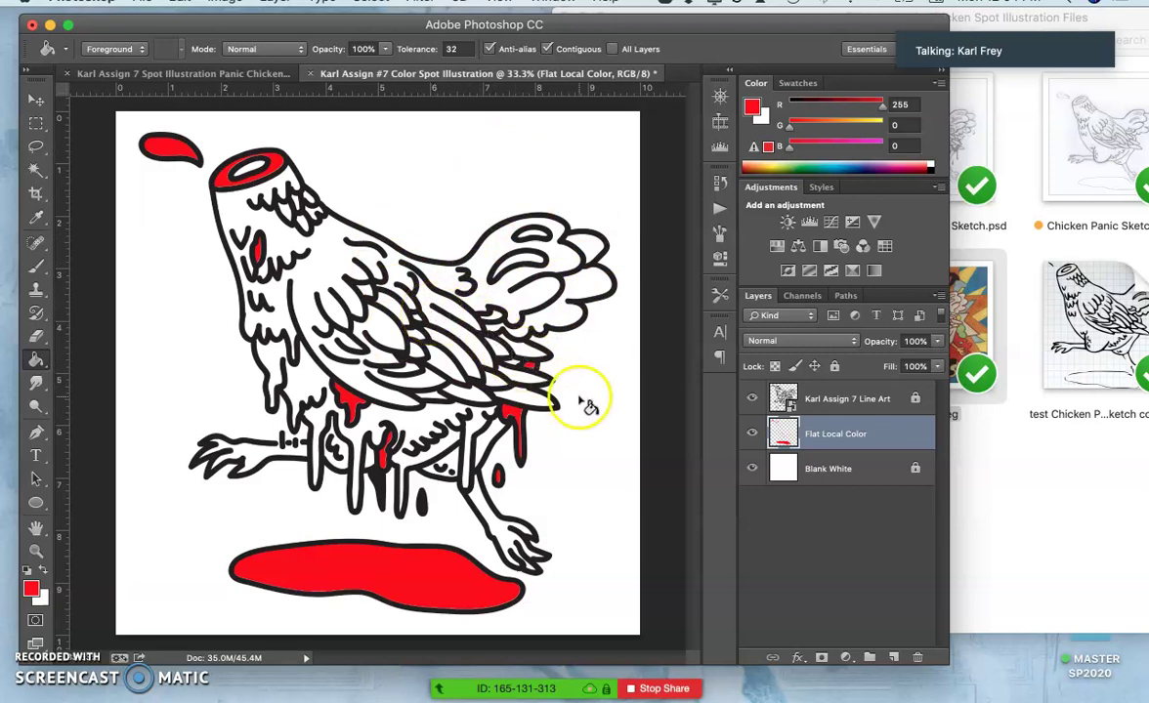
Step: Duplicate the Blank White layer and rename the copy 'Blank Gray'
left_click(751, 433)
left_click(752, 433)
left_click(751, 434)
left_click(751, 434)
left_click(867, 476)
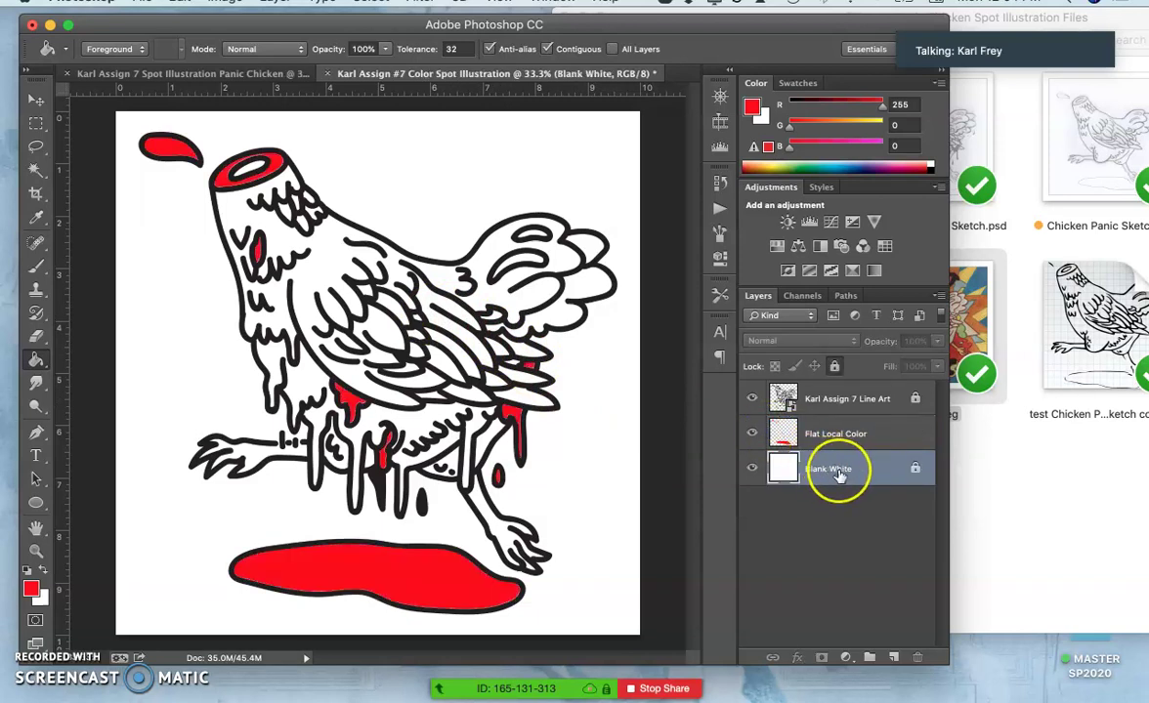
key("super+j")
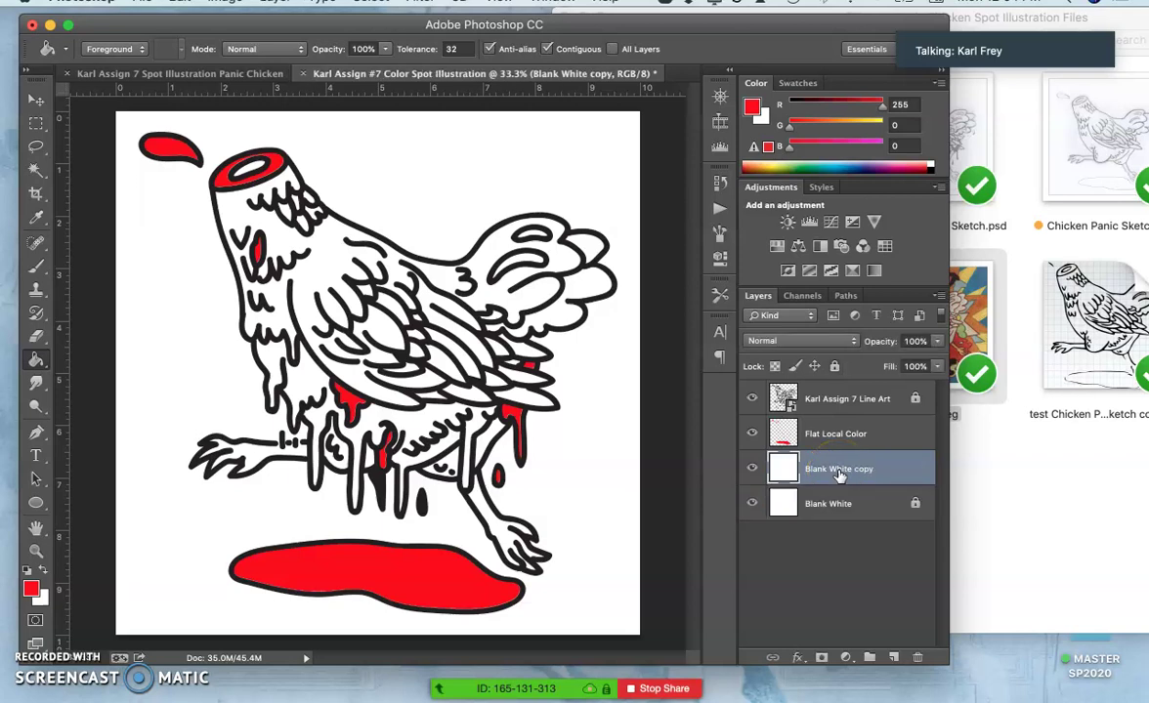
double_click(838, 470)
left_click(855, 467)
left_click_drag(833, 469, 889, 470)
type("Cray")
key("Return")
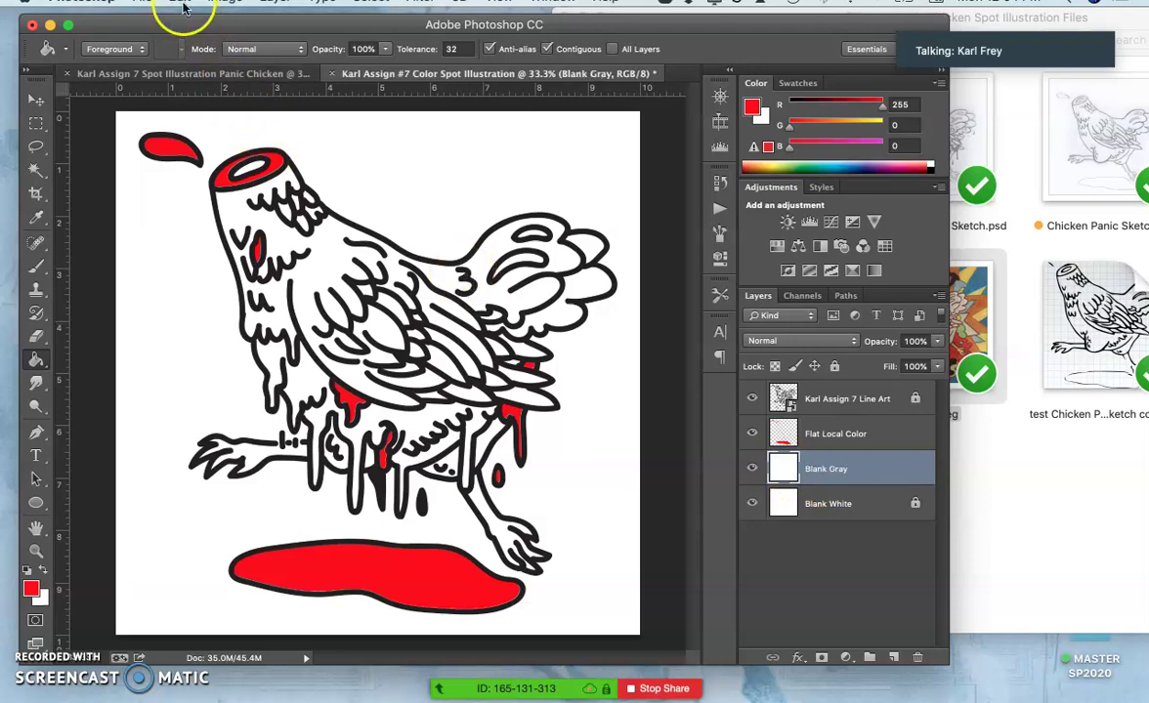
Step: Fill Blank Gray with 50% Gray, lock it, and check the Scan 8.jpeg reference
left_click(178, 2)
left_click(205, 259)
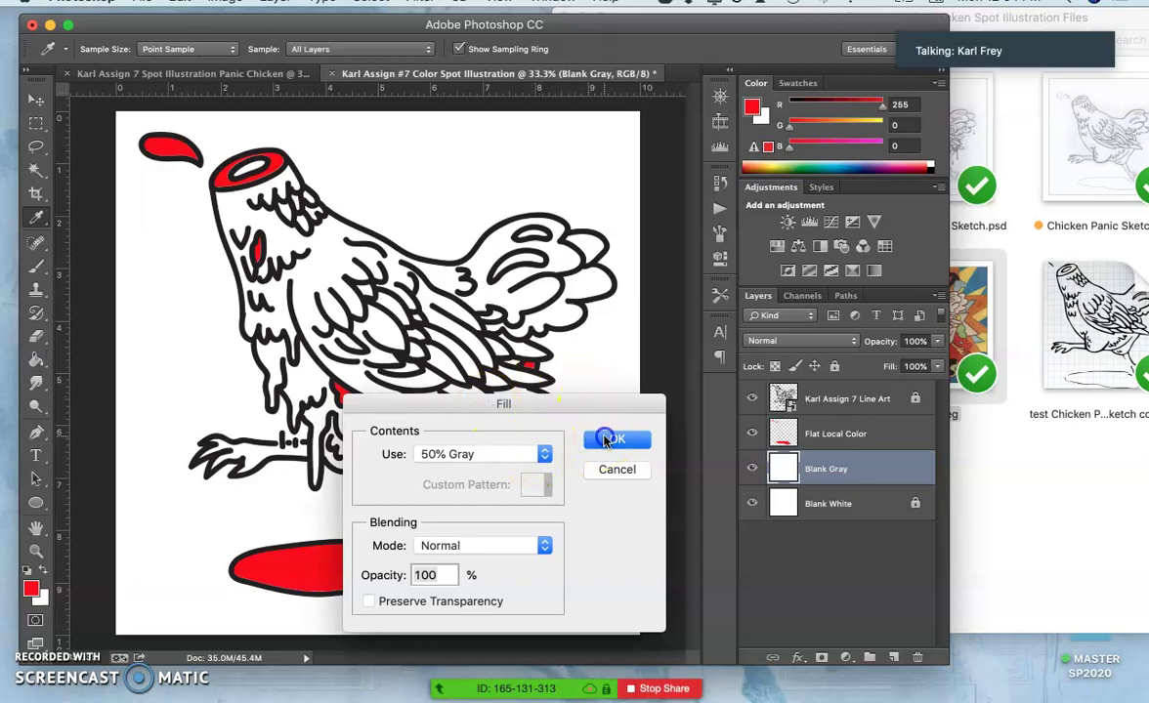
left_click(617, 441)
key("g")
left_click(835, 367)
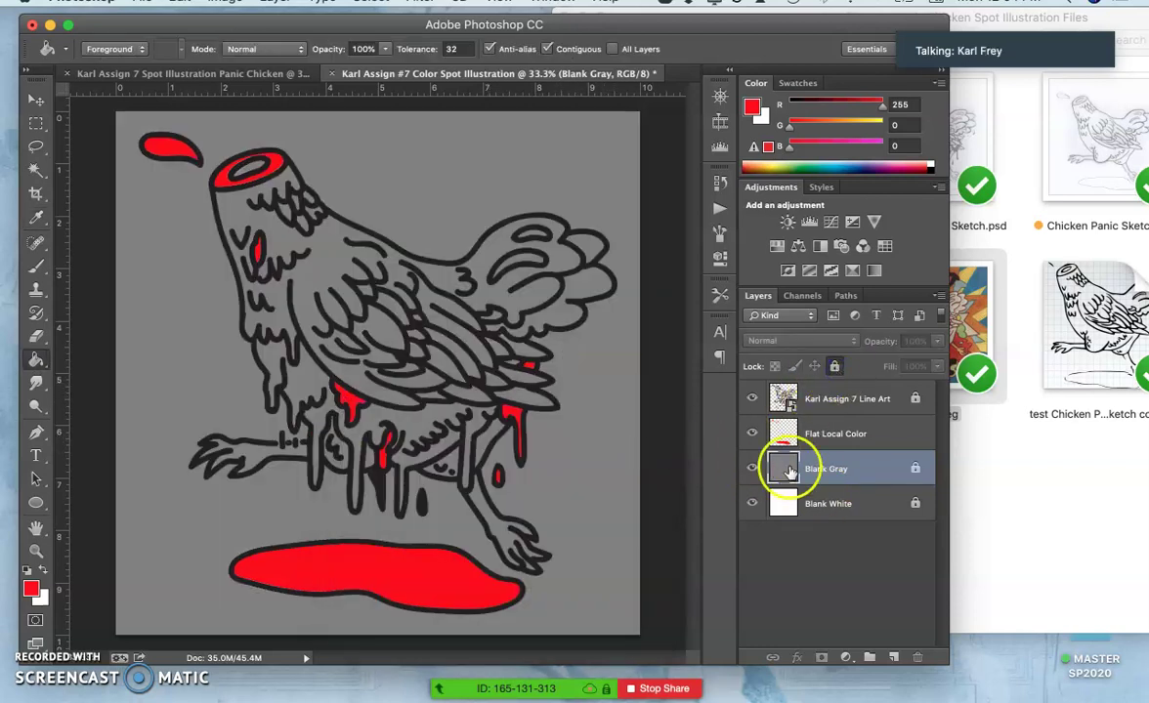
left_click(818, 401)
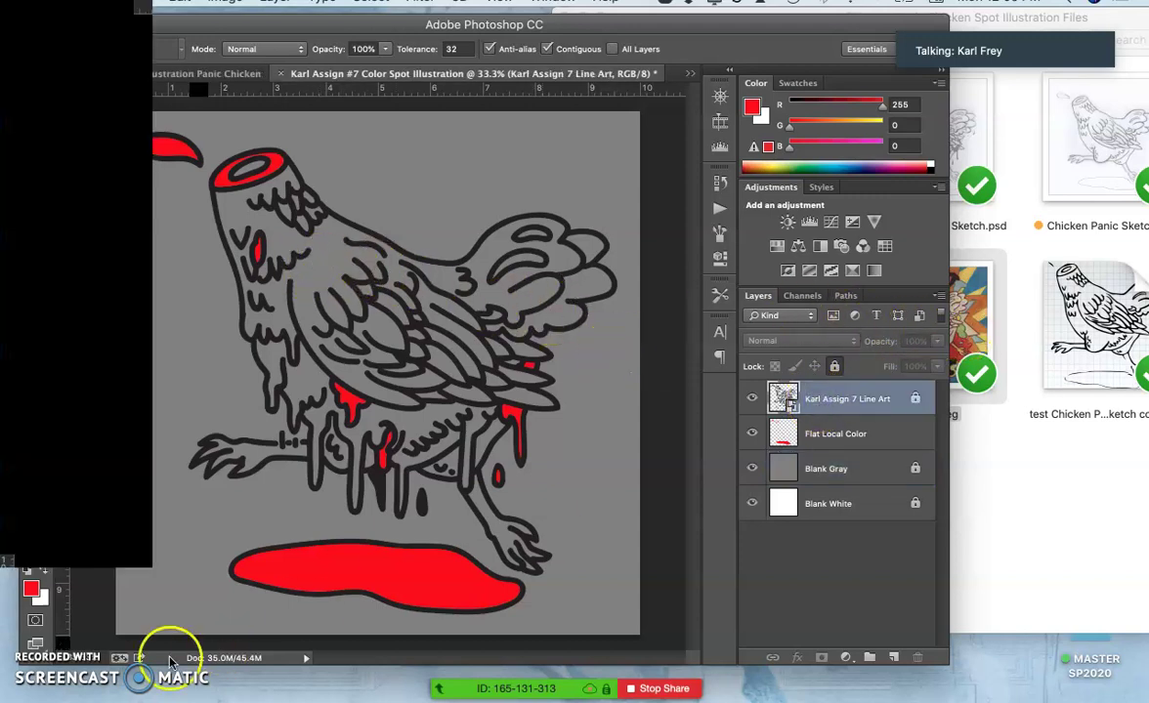
left_click(17, 687)
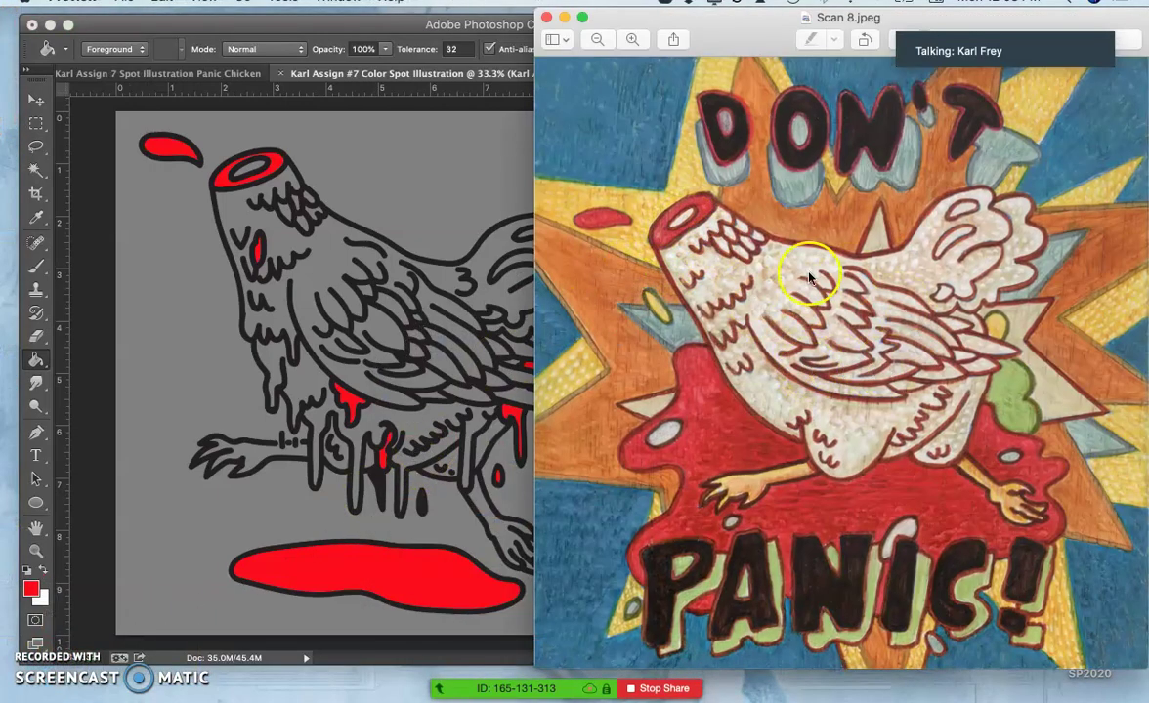
left_click(565, 19)
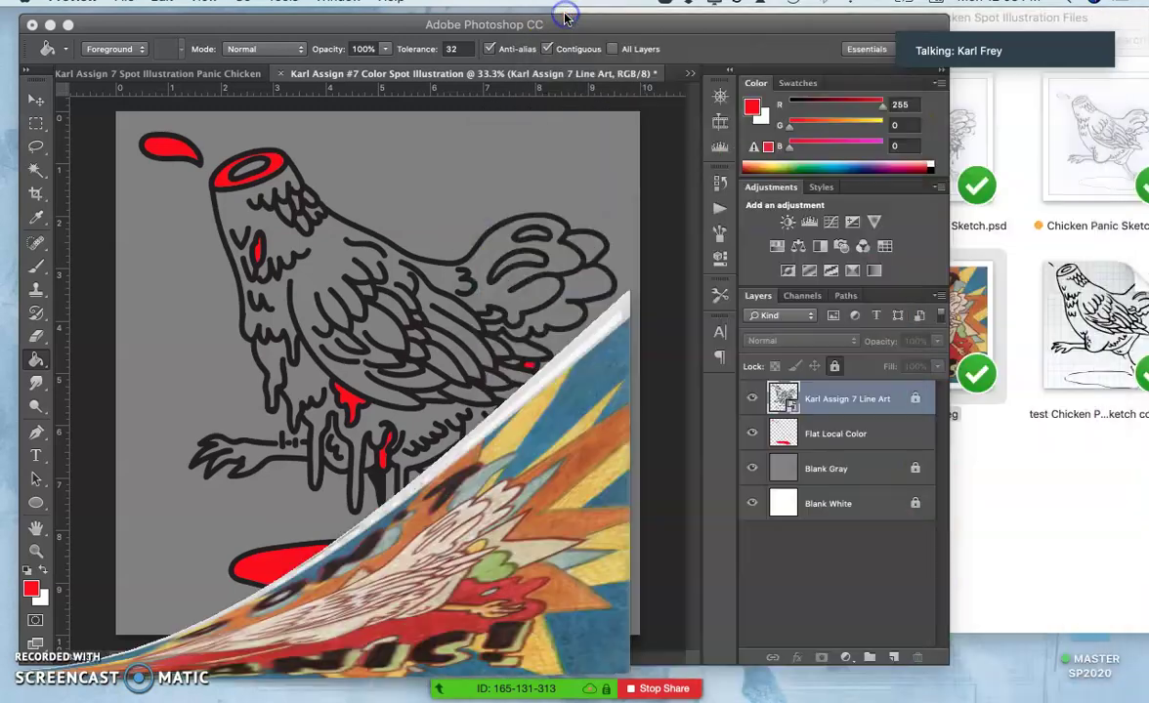
Step: Set the foreground colour to a pale cream, R240 G237 B208
left_click(34, 360)
left_click(33, 590)
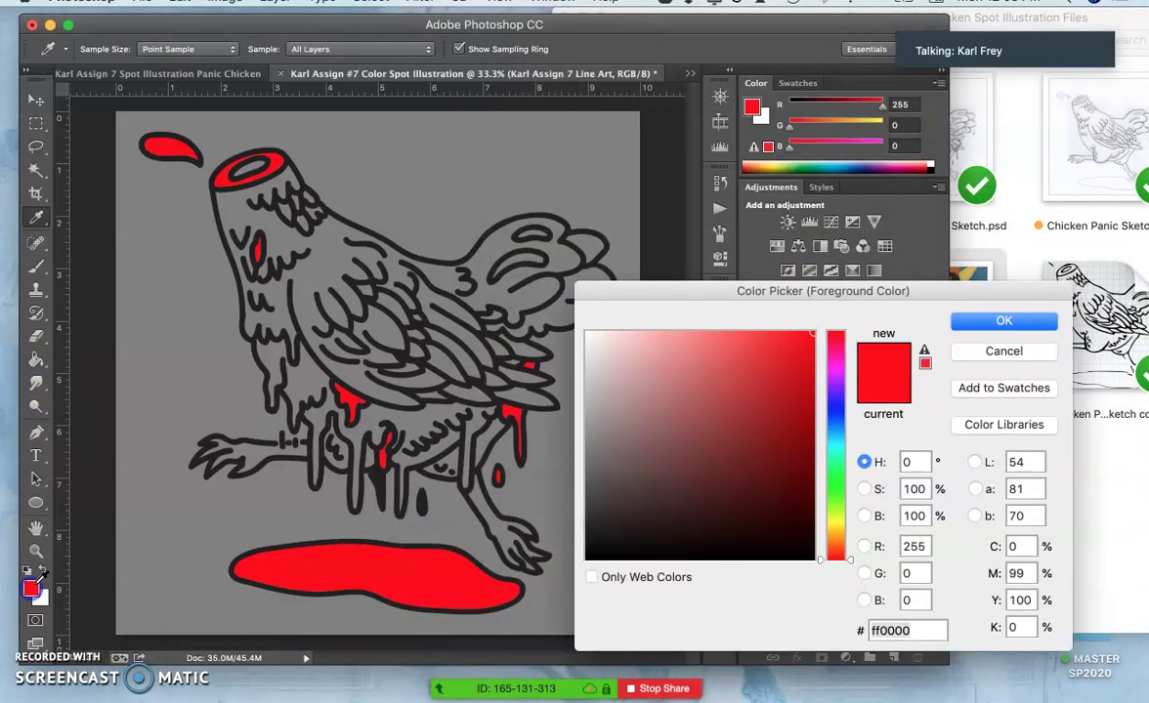
left_click(838, 526)
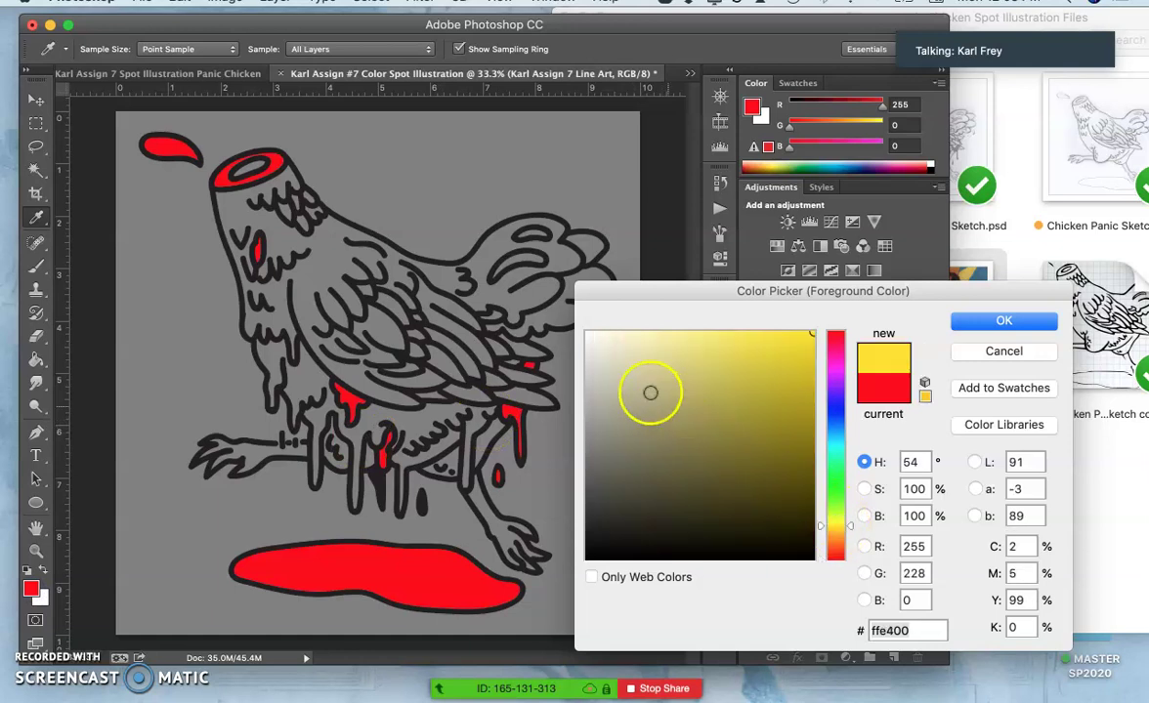
left_click_drag(624, 367, 615, 345)
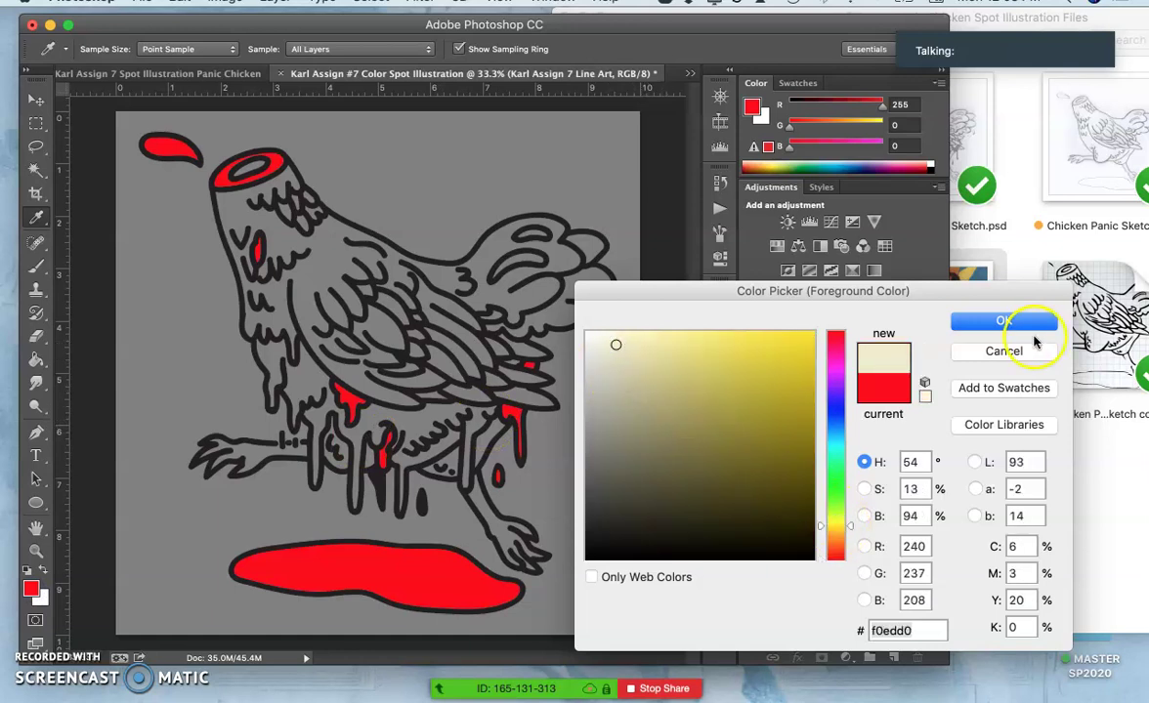
left_click(999, 321)
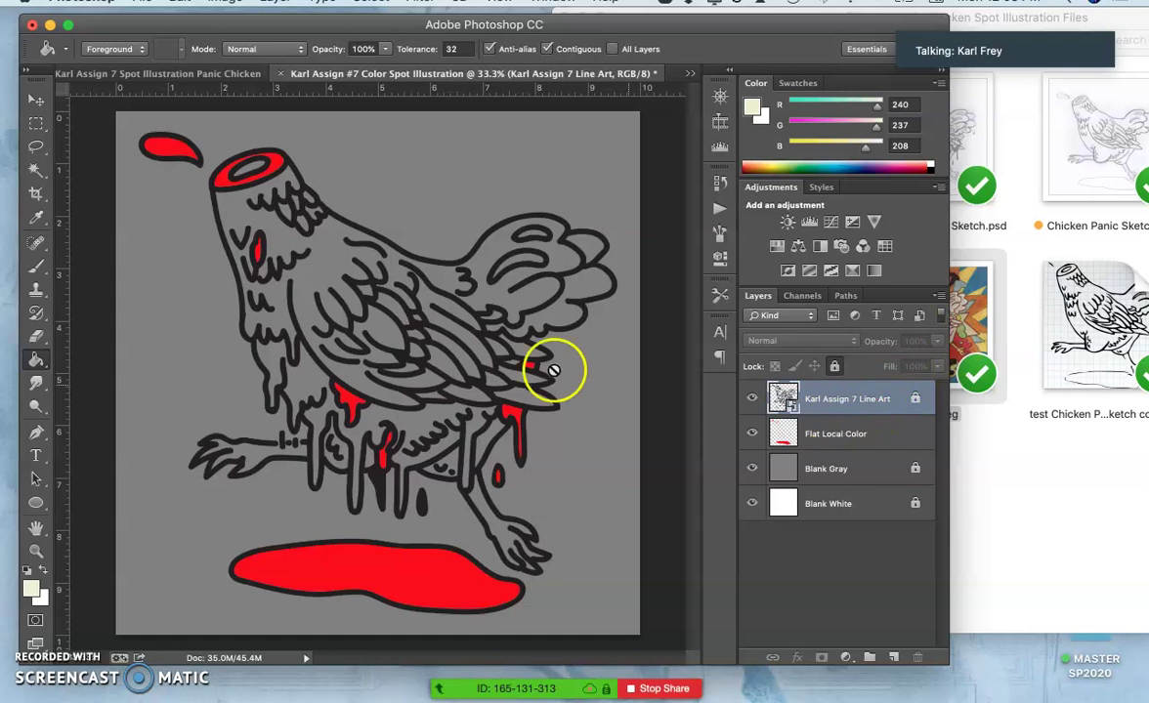
Step: Magic-wand select the neck oval, body regions, tail and wing feather gaps
left_click(36, 168)
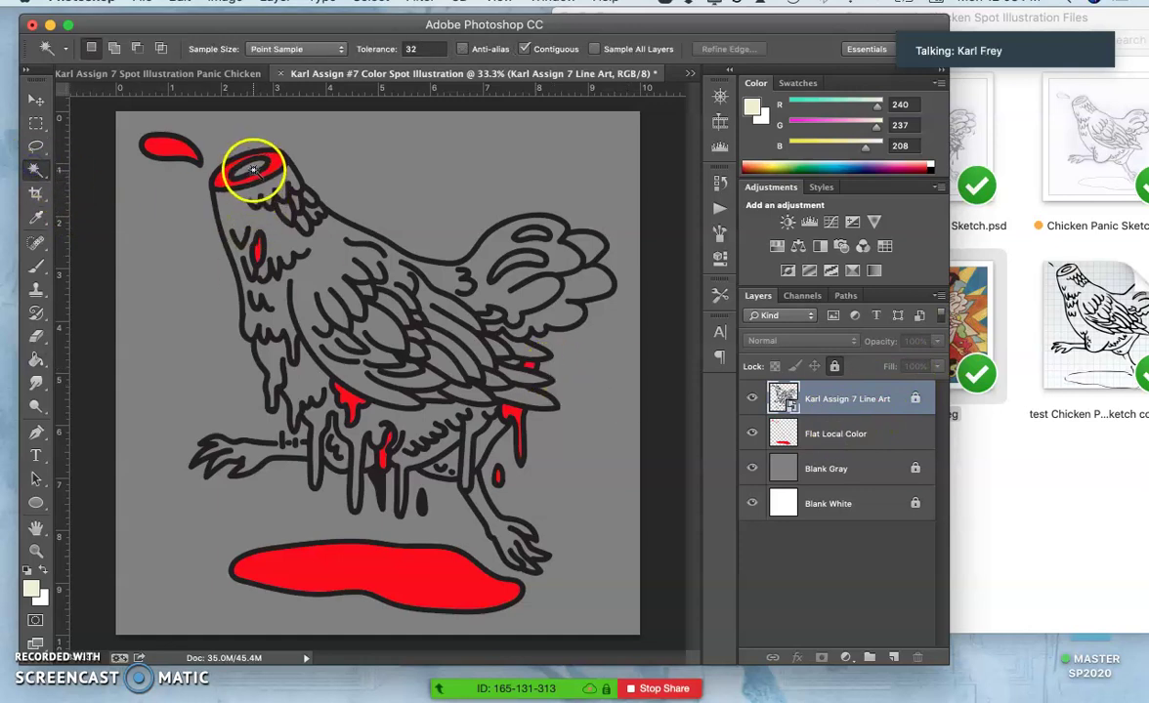
left_click(252, 170)
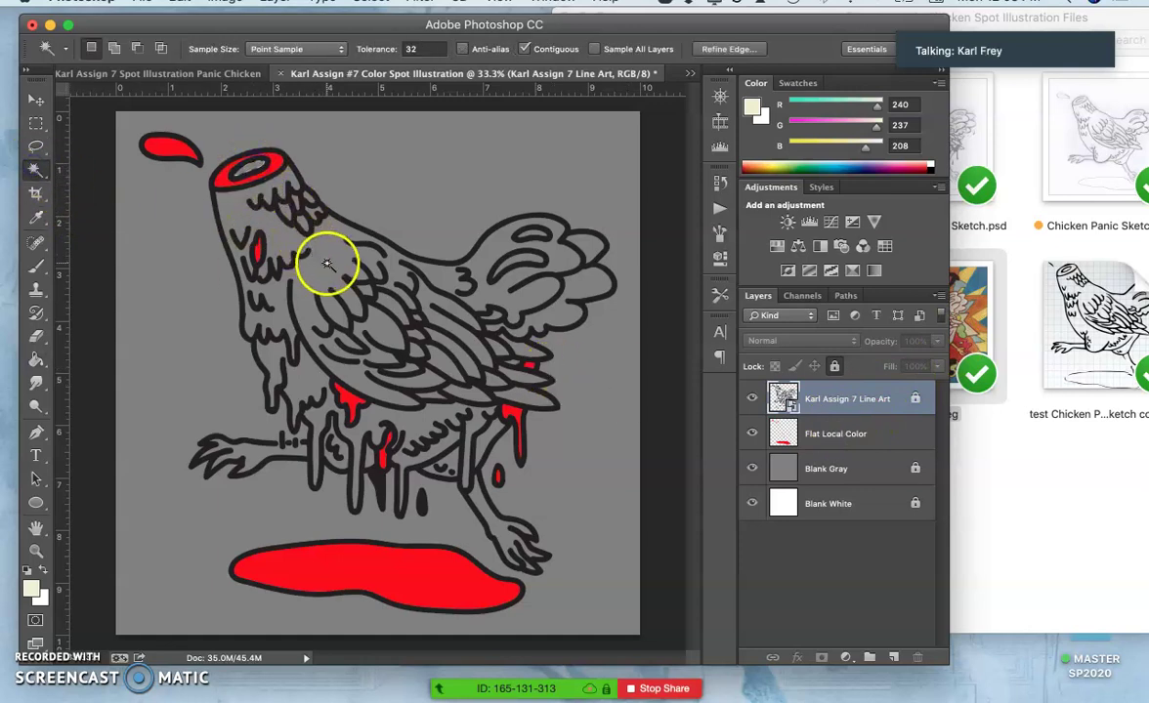
left_click(332, 298, "shift")
left_click(313, 377, "shift")
left_click(336, 320, "shift")
left_click(376, 374, "shift")
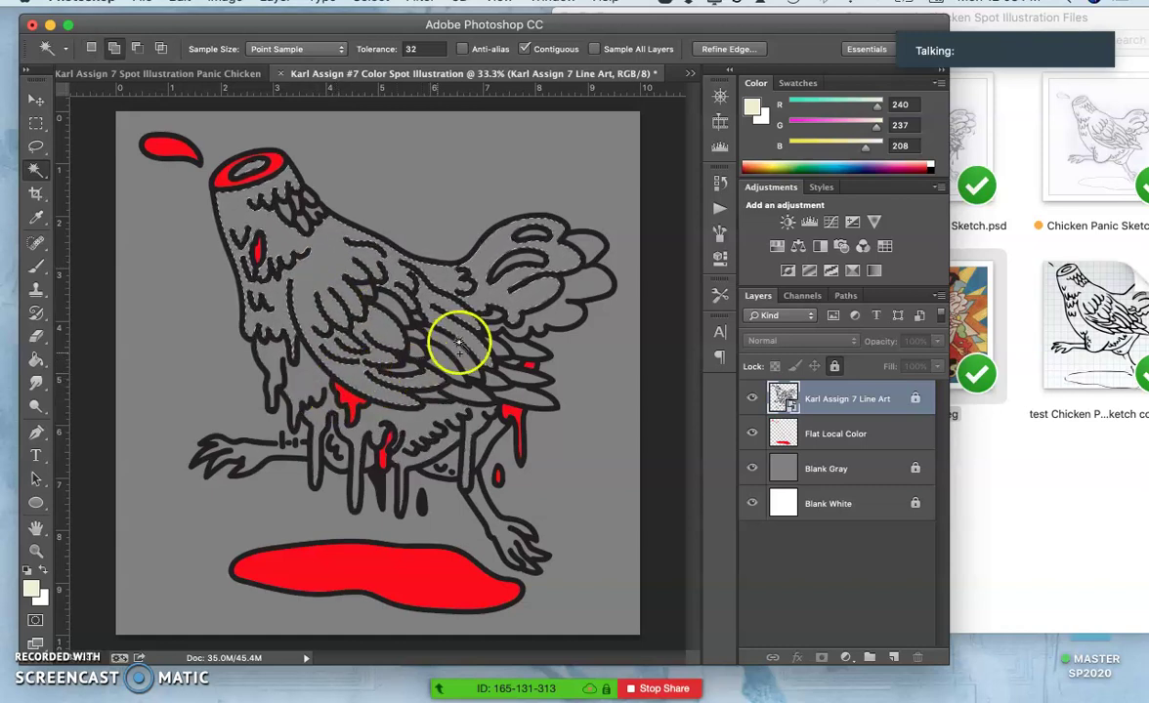
left_click(510, 283, "shift")
left_click(523, 363, "shift")
left_click(525, 391, "shift")
left_click(476, 387, "shift")
left_click(461, 364, "shift")
left_click(472, 393, "shift")
Step: Add the middle and lower wing feathers to the selection
left_click(431, 374, "shift")
left_click(410, 333, "shift")
left_click(415, 336, "shift")
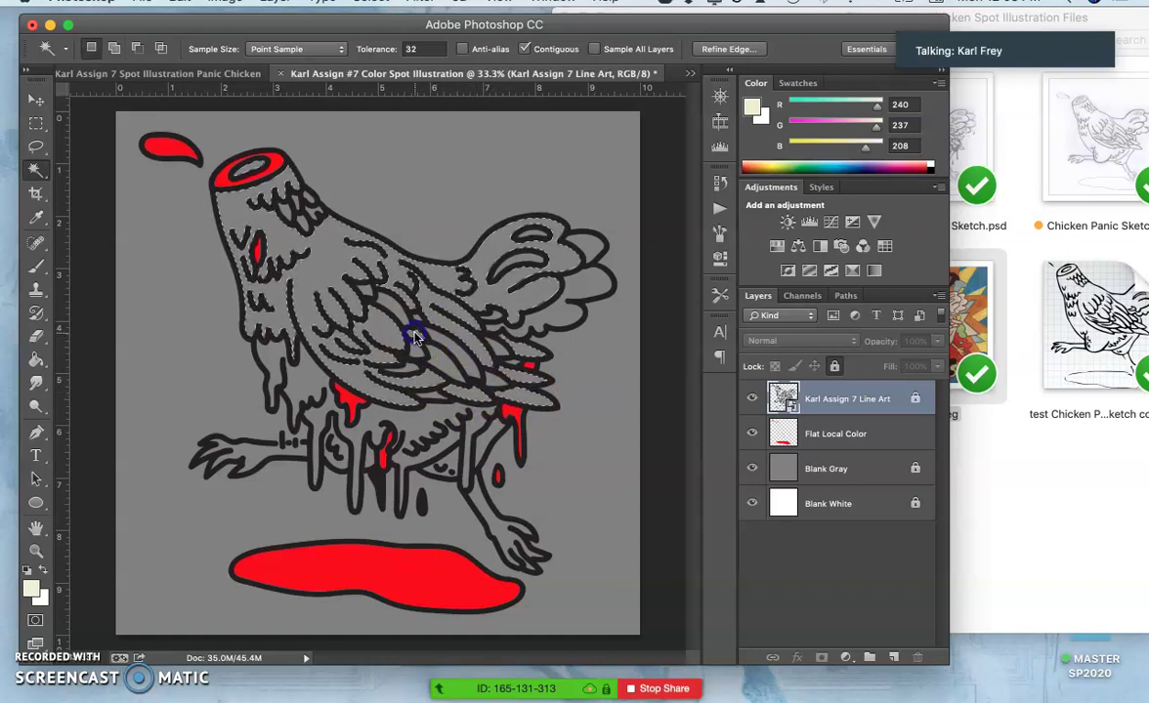
left_click(385, 390, "shift")
left_click(356, 387, "shift")
Step: Add the leg areas and neck drip areas to the selection
left_click(359, 436, "shift")
left_click(357, 469, "shift")
left_click(341, 456, "shift")
left_click(344, 461, "shift")
left_click(441, 453, "shift")
left_click(356, 461, "shift")
left_click(344, 443, "shift")
left_click(342, 446, "shift")
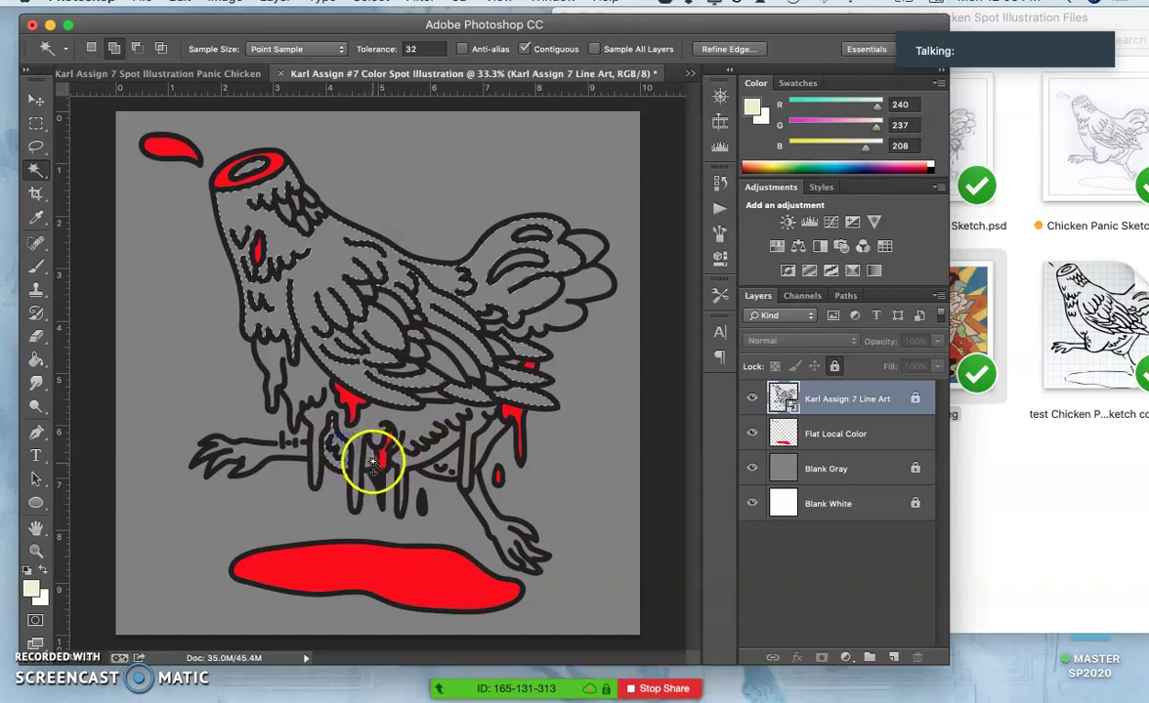
left_click(369, 456, "shift")
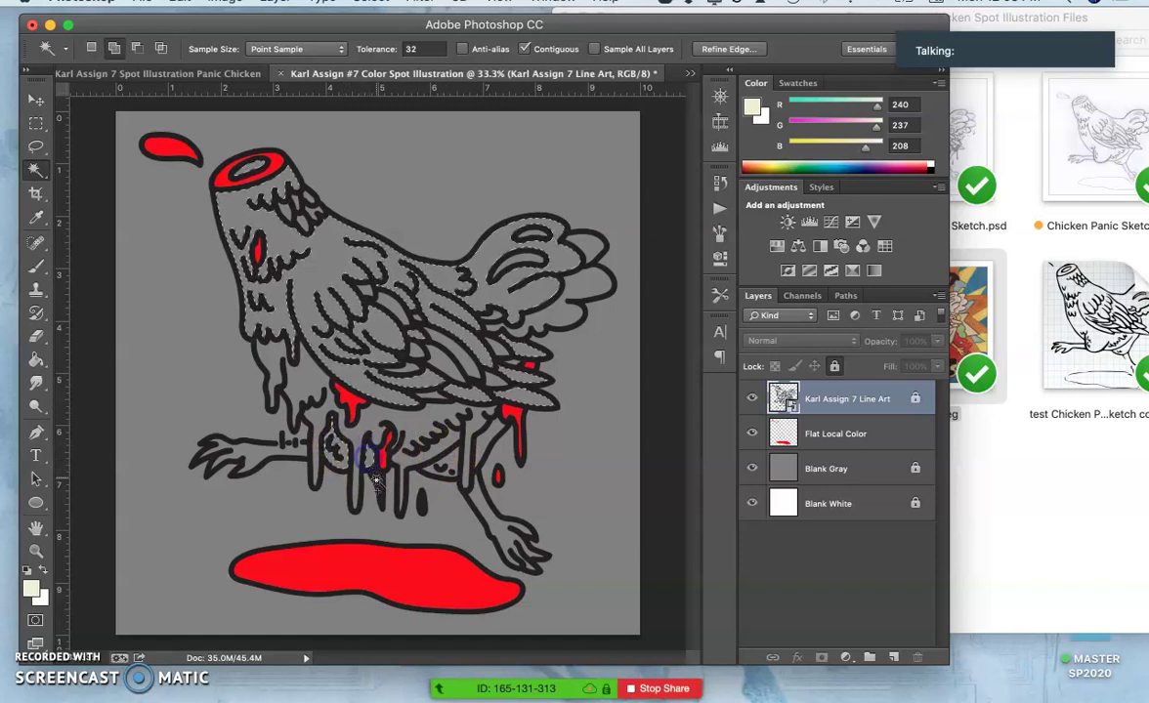
left_click(273, 356, "shift")
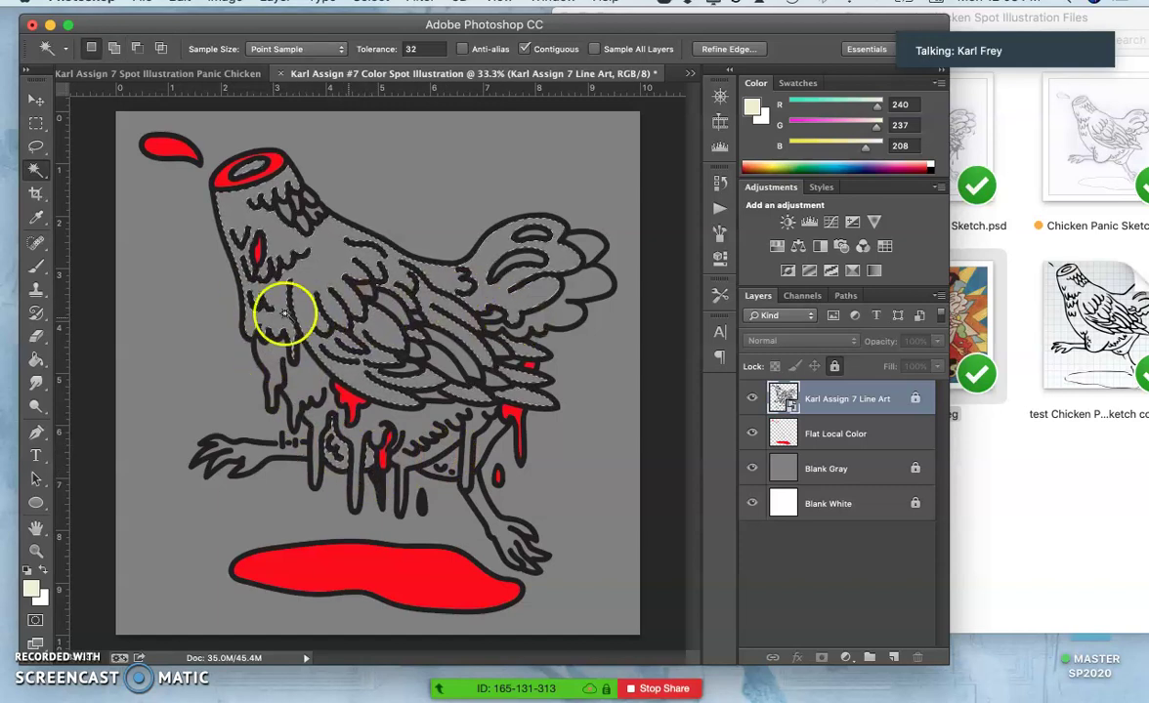
left_click(36, 358)
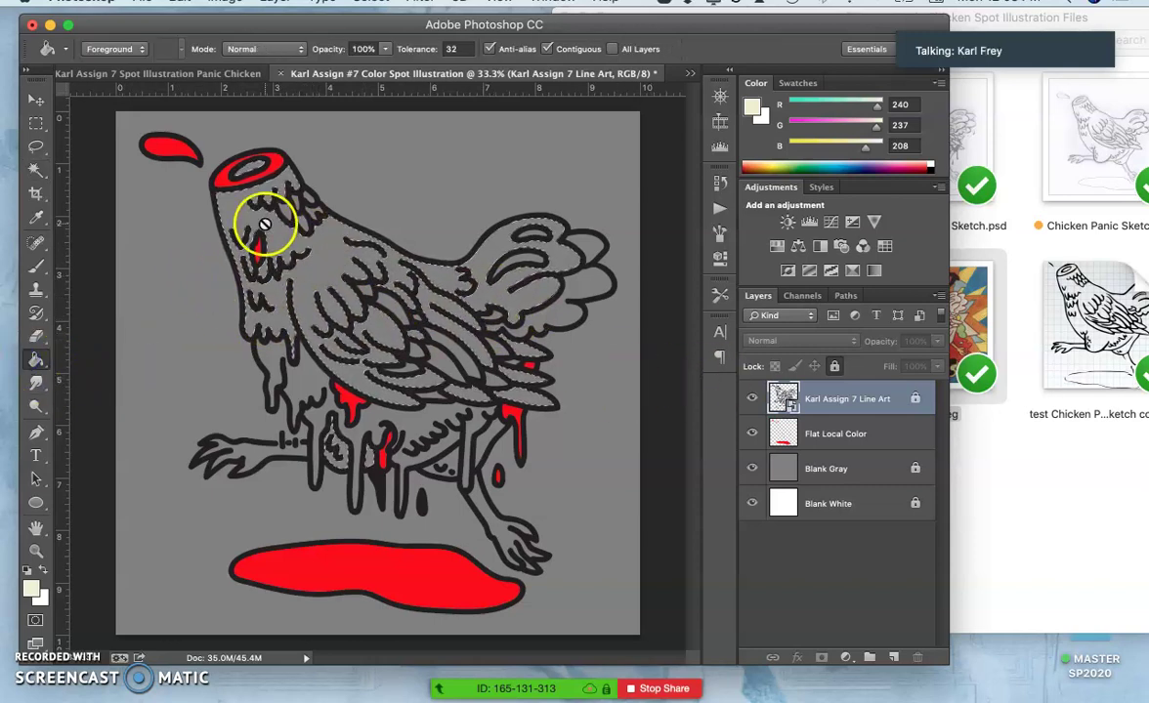
Step: Dismiss the locked-layer alert and fill the selection cream (f0edd0) on Flat Local Color
left_click(416, 261)
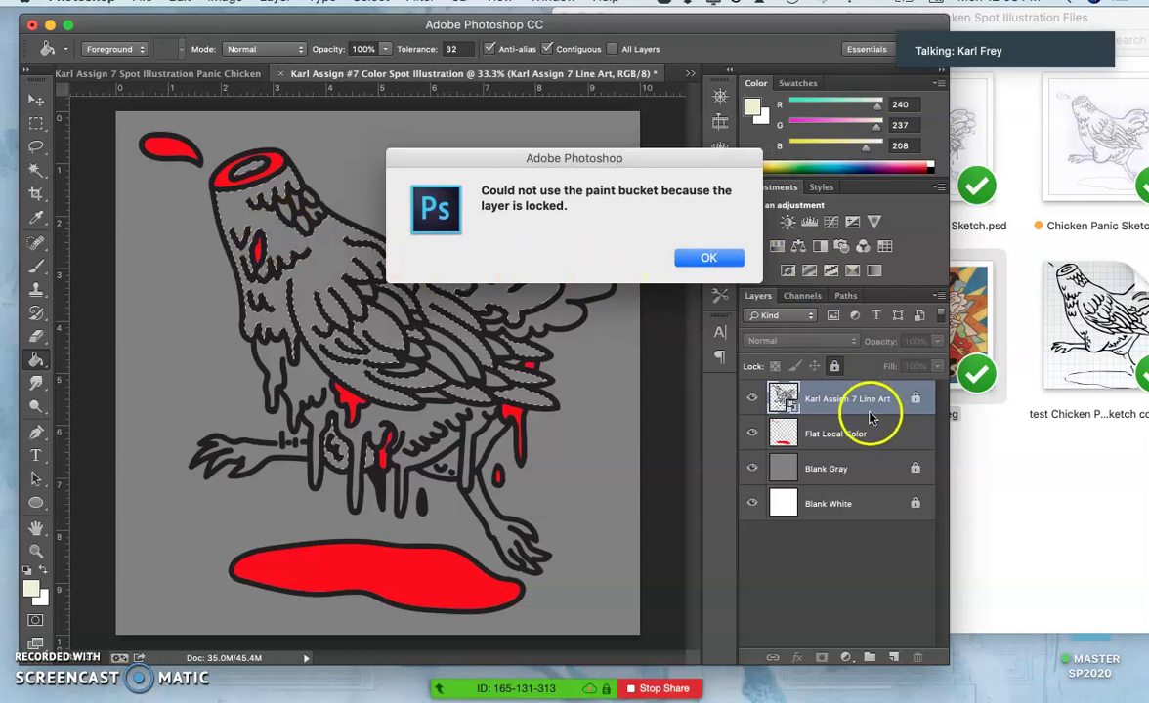
left_click(708, 258)
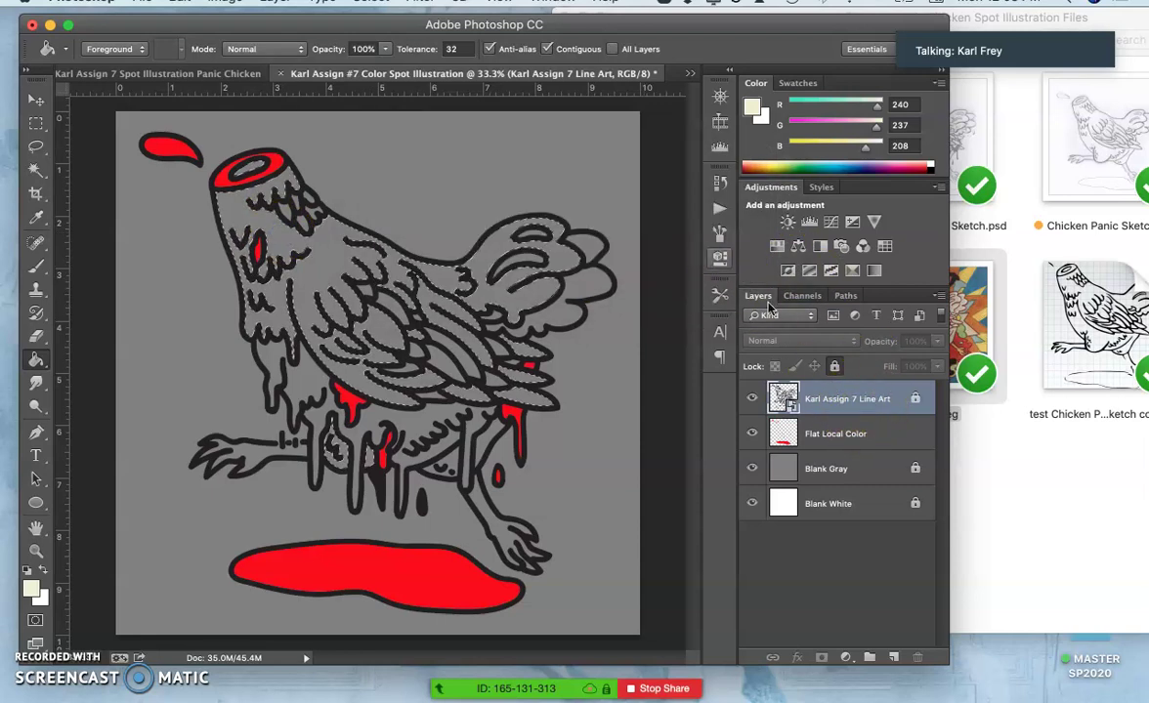
left_click(796, 433)
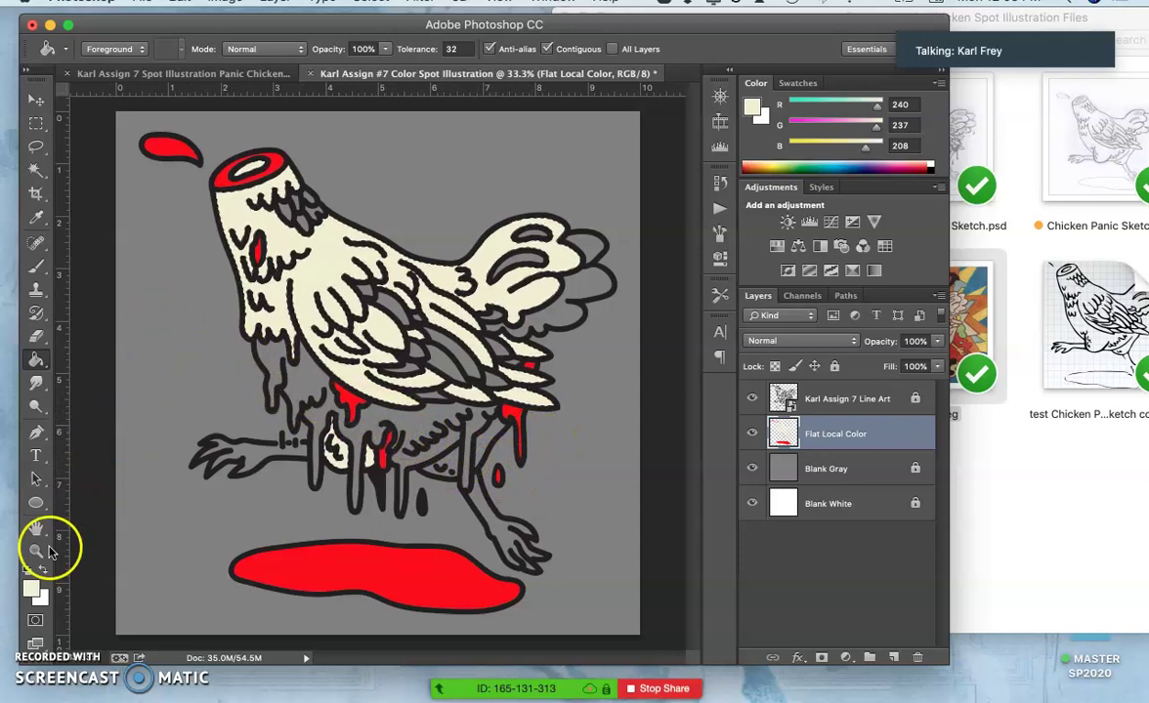
left_click(31, 587)
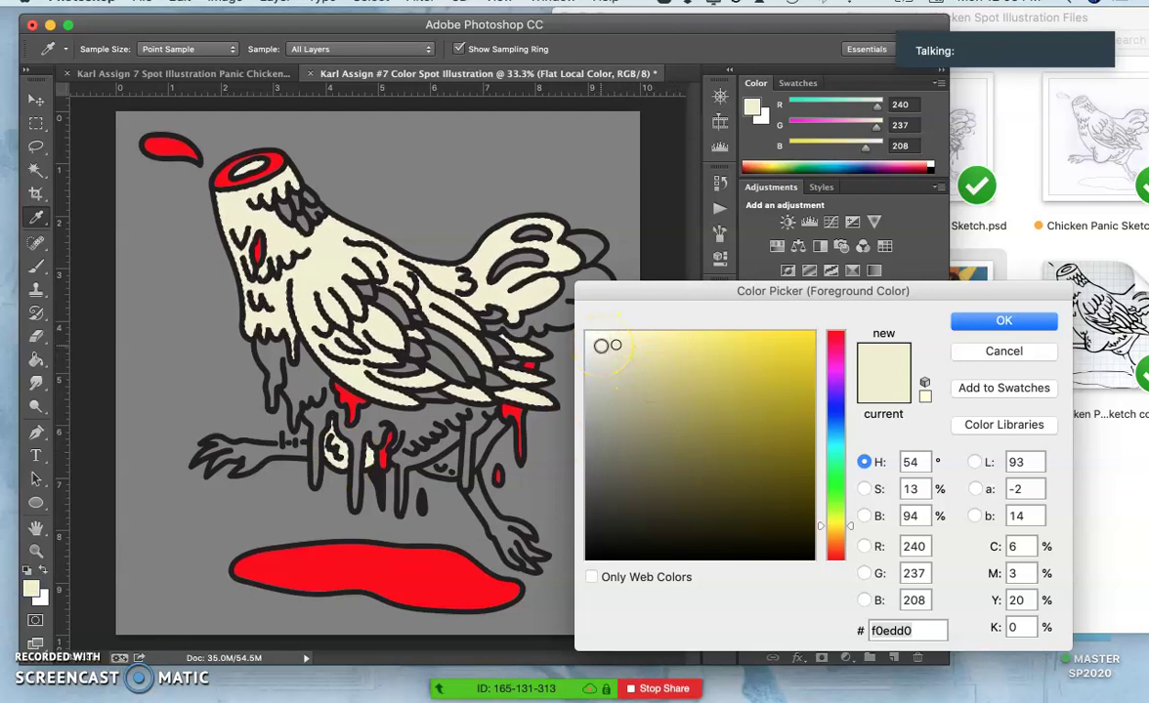
left_click(988, 325)
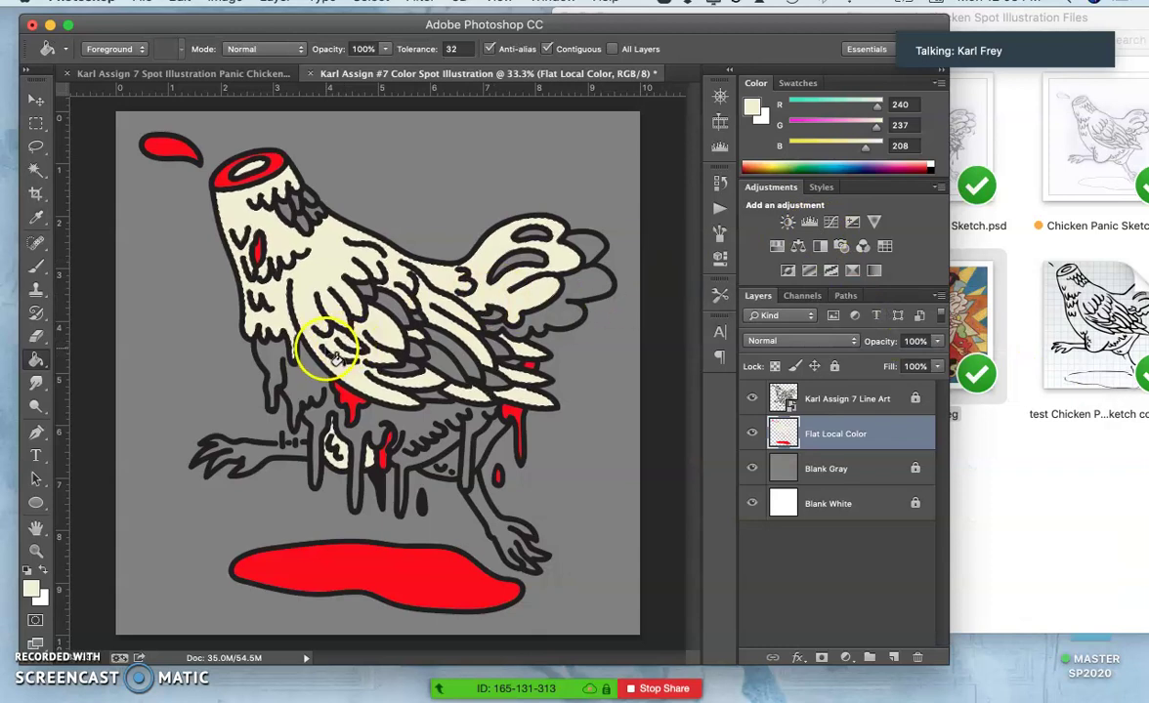
Step: On the Line Art layer, select leftover gaps in the tail tip, wing feathers and legs
left_click(36, 170)
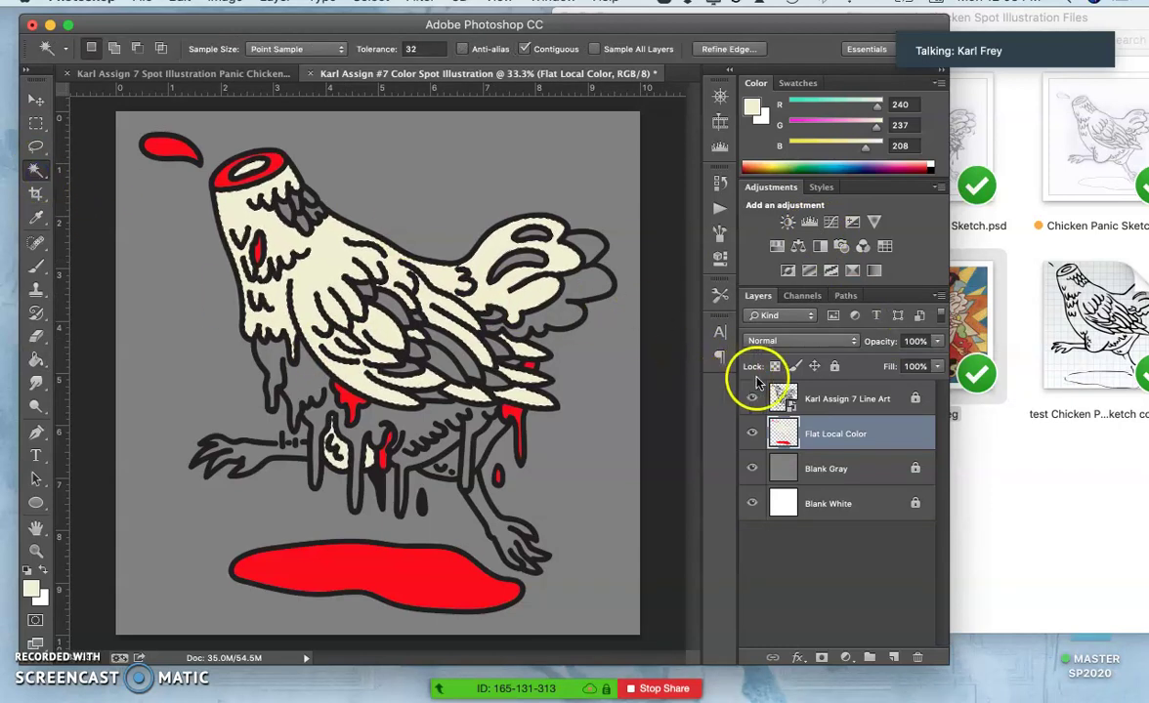
left_click(789, 392)
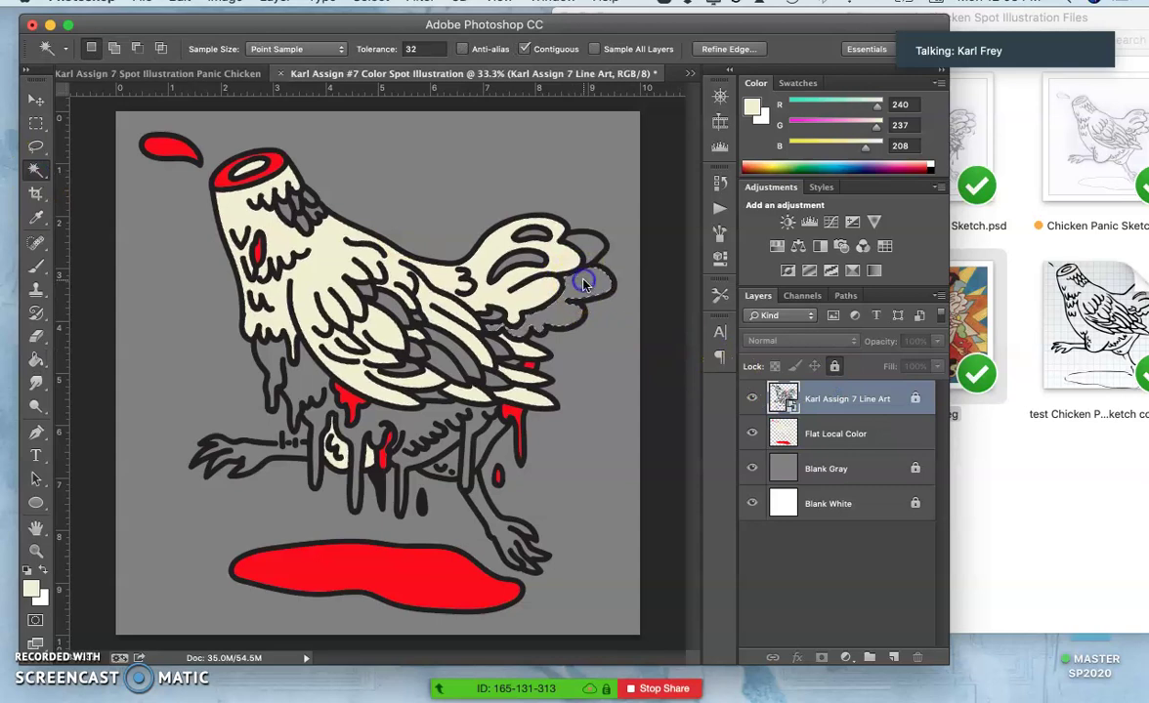
key("shift")
left_click(589, 246, "shift")
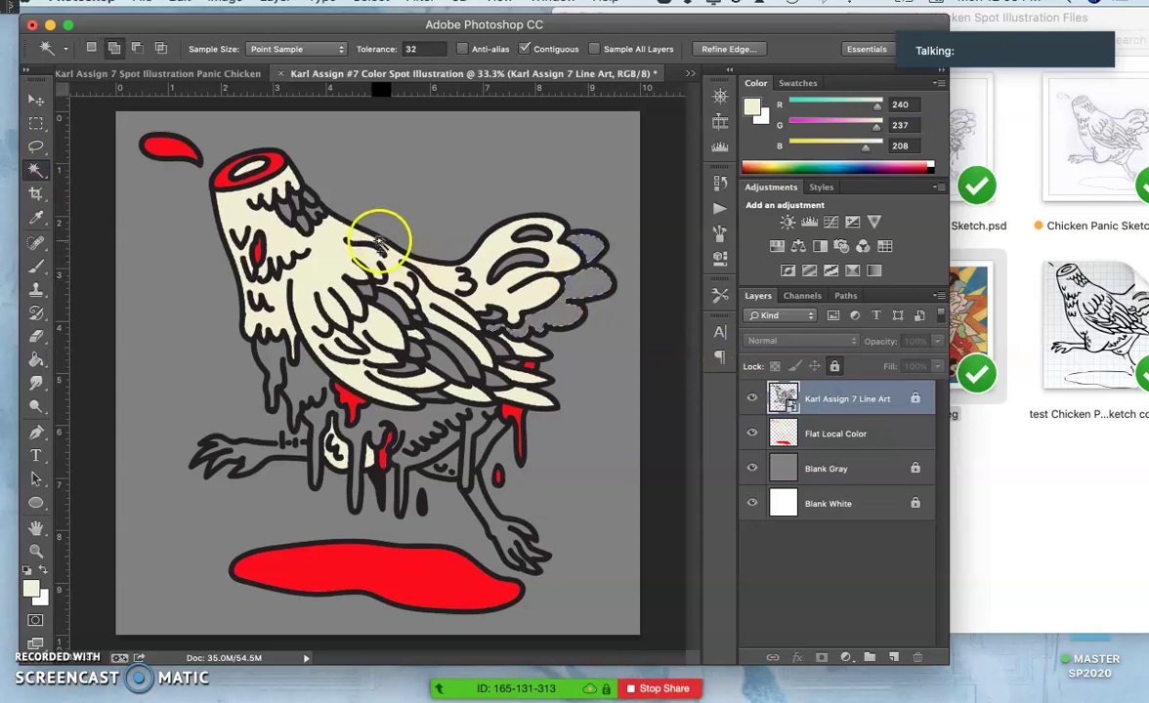
left_click(389, 303, "shift")
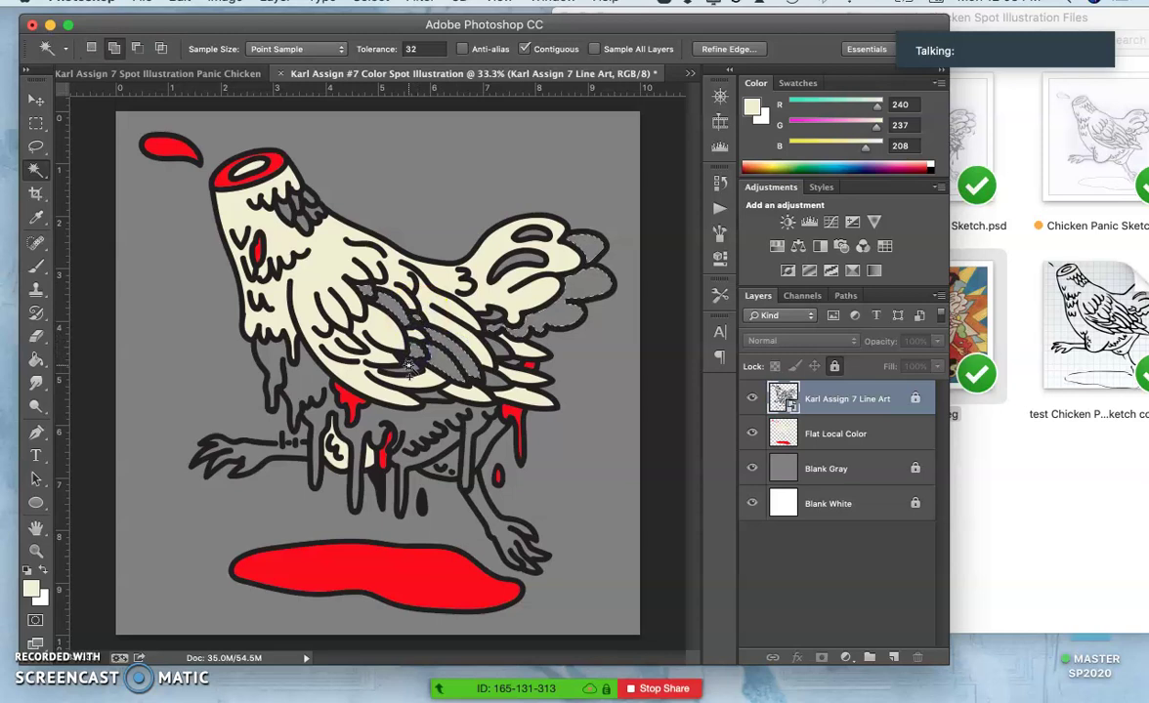
left_click(499, 392, "shift")
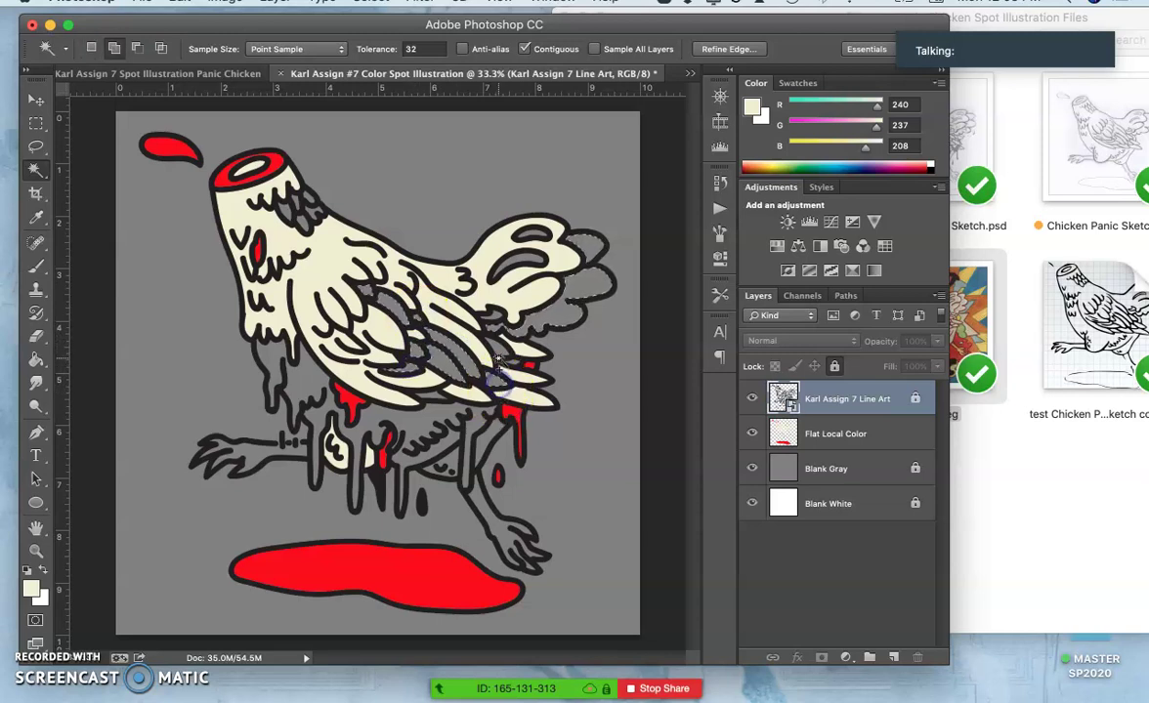
left_click(518, 367, "shift")
left_click(455, 436, "shift")
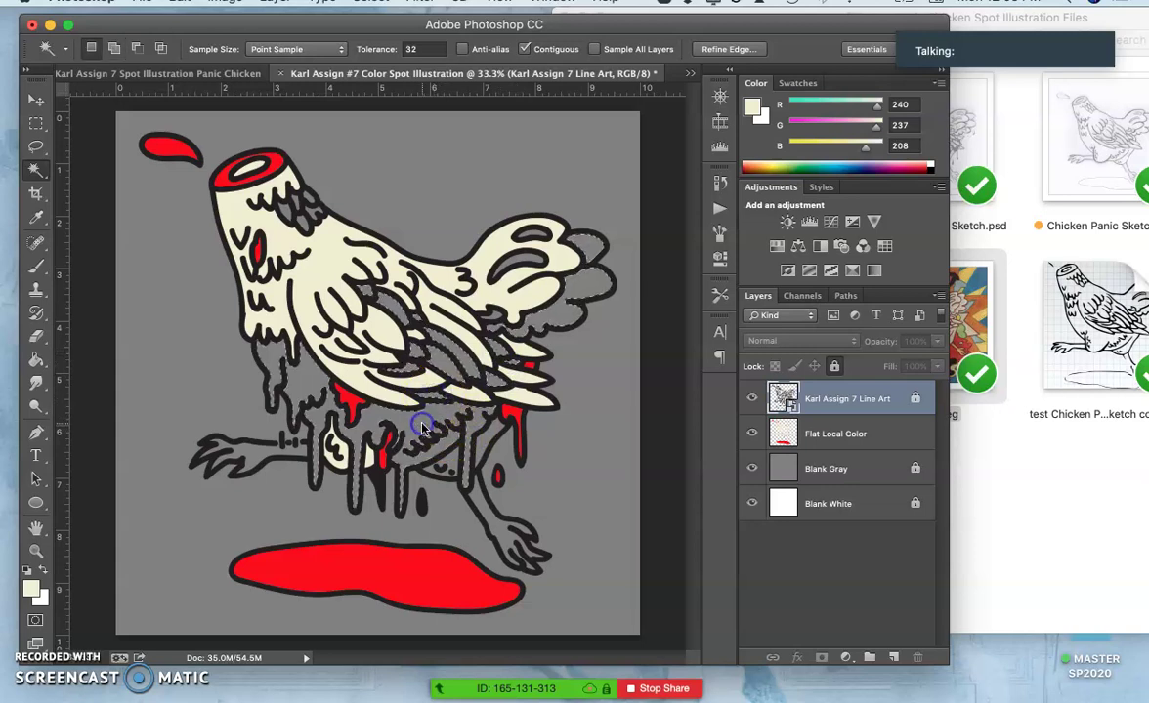
left_click(485, 442, "shift")
left_click(332, 433, "shift")
Step: Add the neck, eye, head and remaining wing and leg gaps to the selection
left_click(292, 200, "shift")
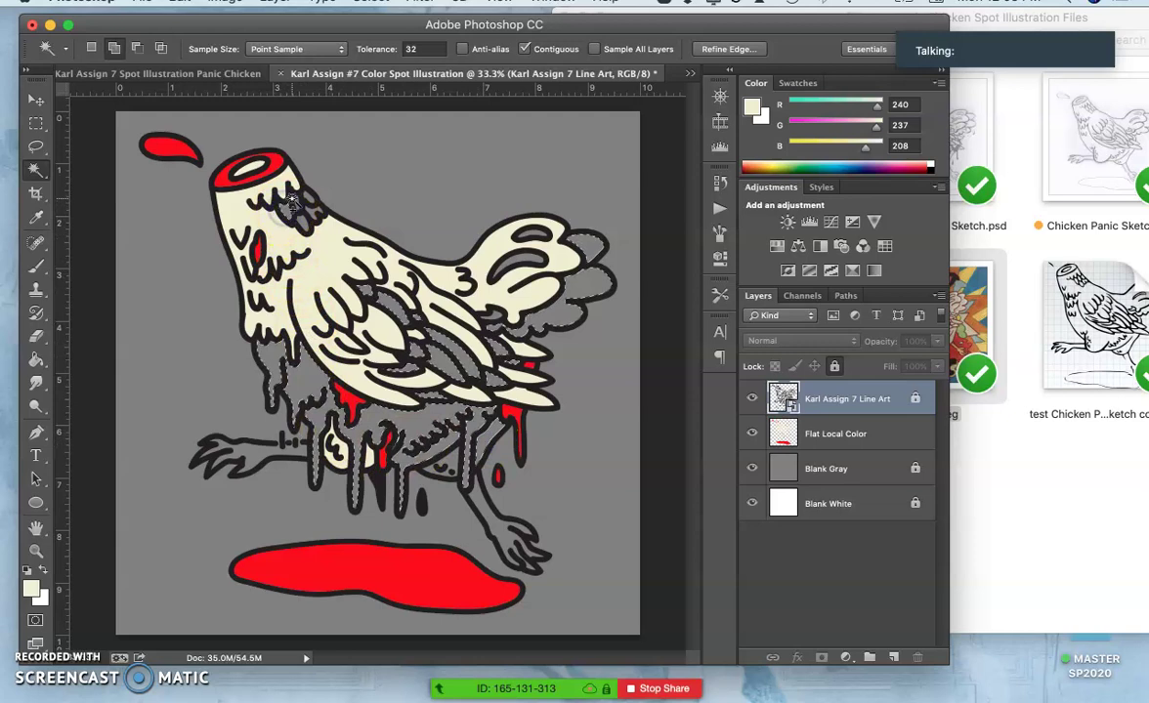
left_click(309, 199, "shift")
left_click(312, 209, "shift")
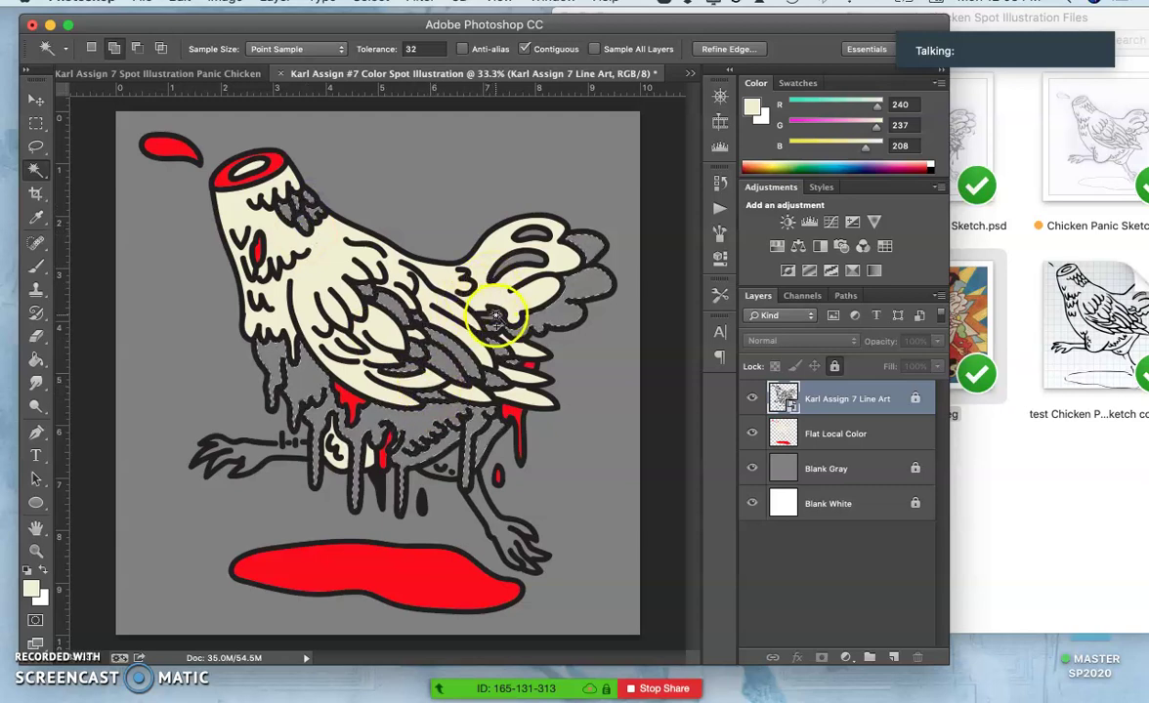
left_click(515, 254, "shift")
left_click(529, 234, "shift")
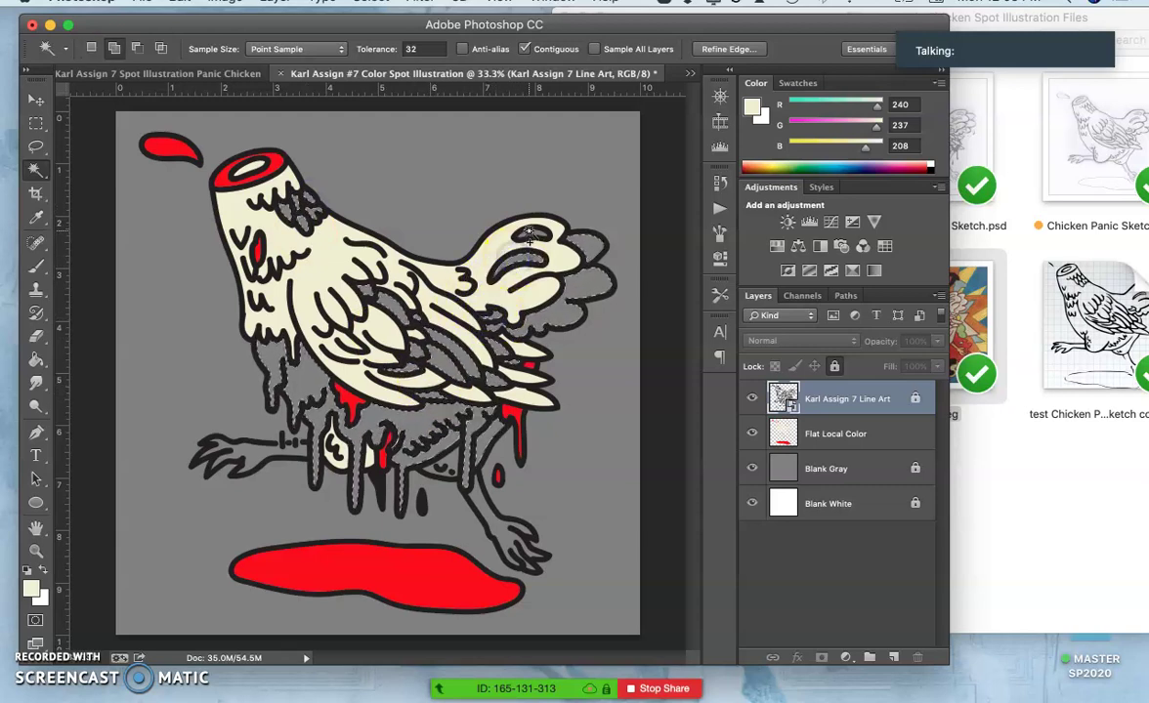
left_click(442, 437, "shift")
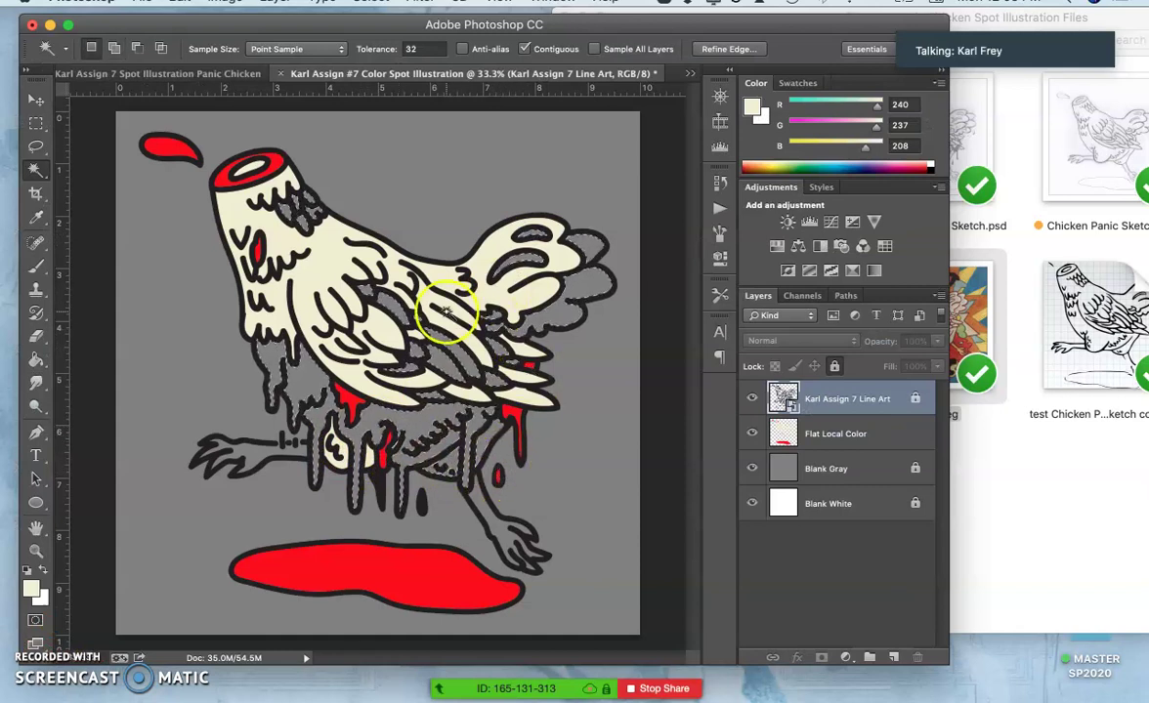
Step: Bucket-fill the selected gaps with cream on the Flat Local Color layer
left_click(36, 361)
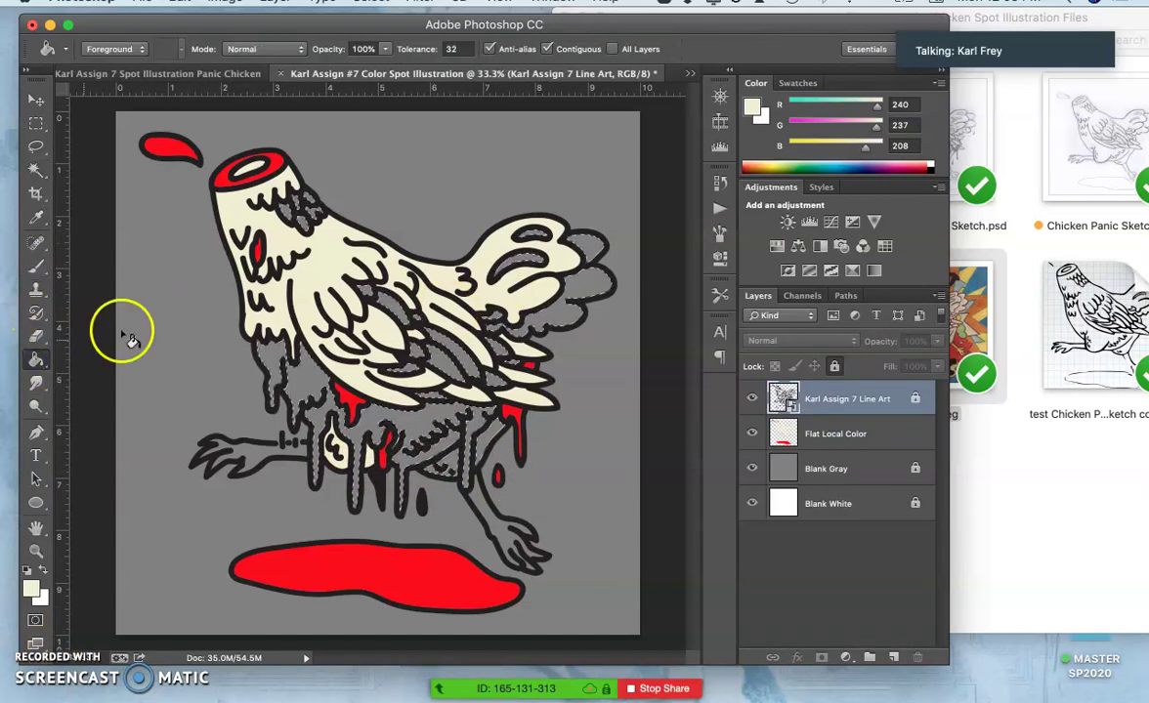
left_click(829, 432)
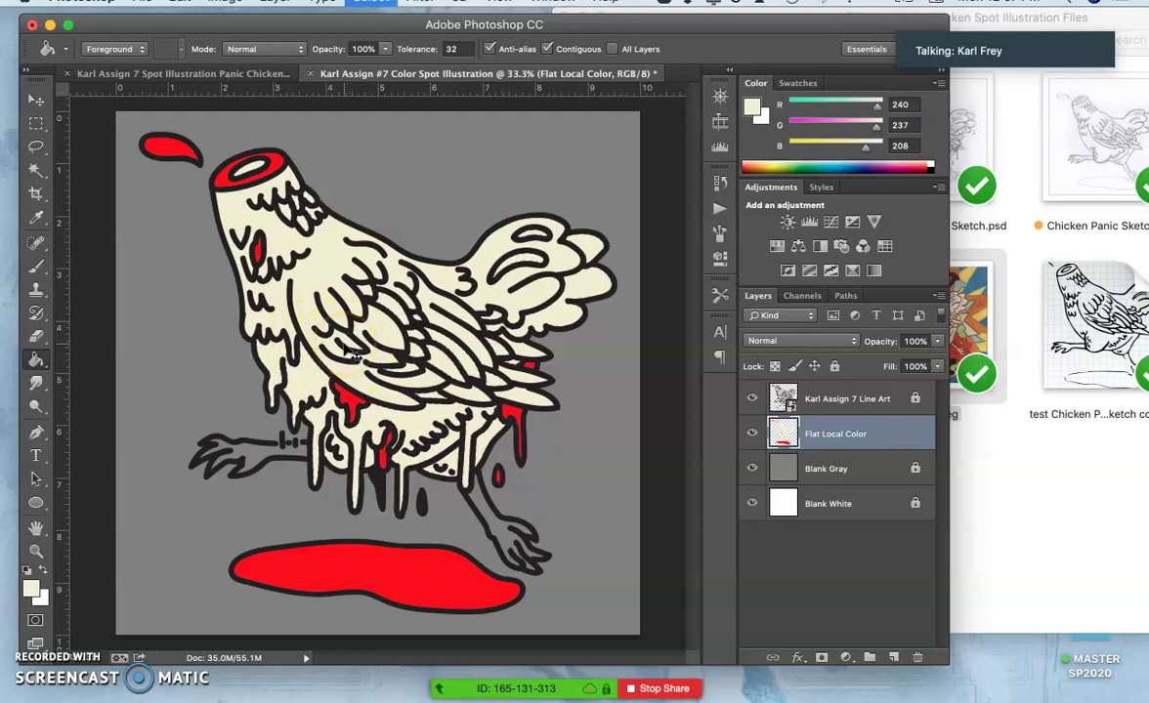
left_click(526, 378)
left_click(575, 463)
left_click(293, 435)
left_click(444, 473)
left_click(500, 438)
left_click(367, 423)
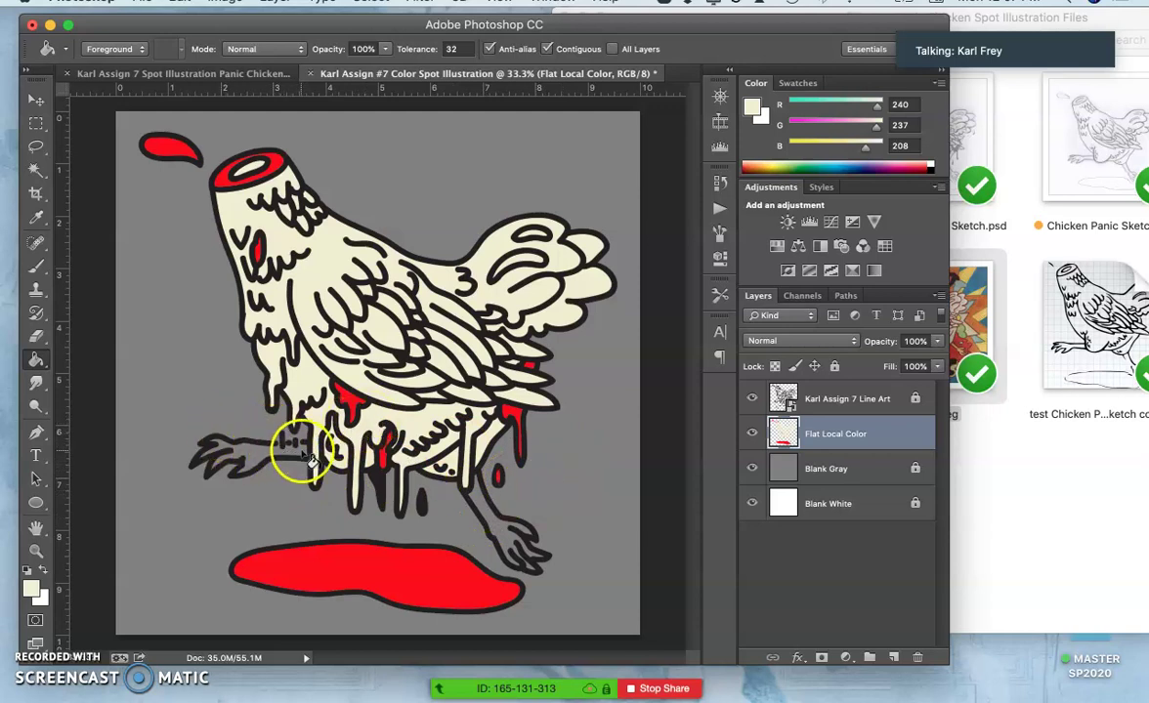
Step: Magic-wand select the inside of the right leg on the Line Art layer
left_click(832, 399)
left_click(36, 172)
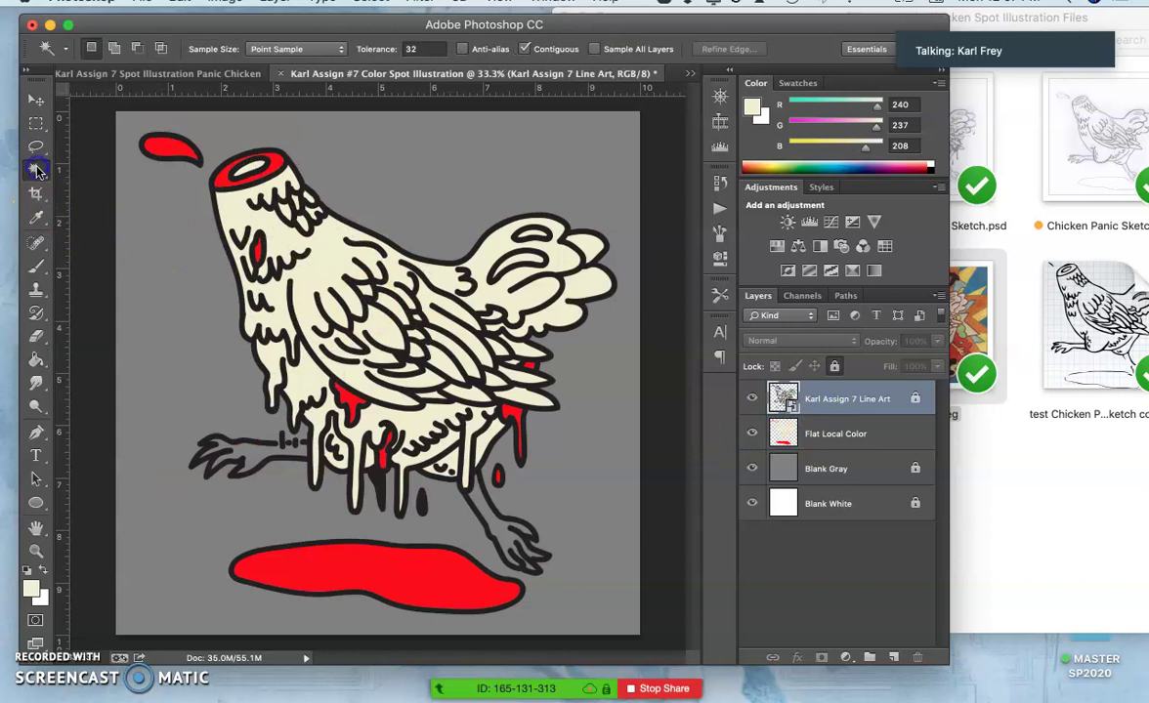
left_click(488, 521)
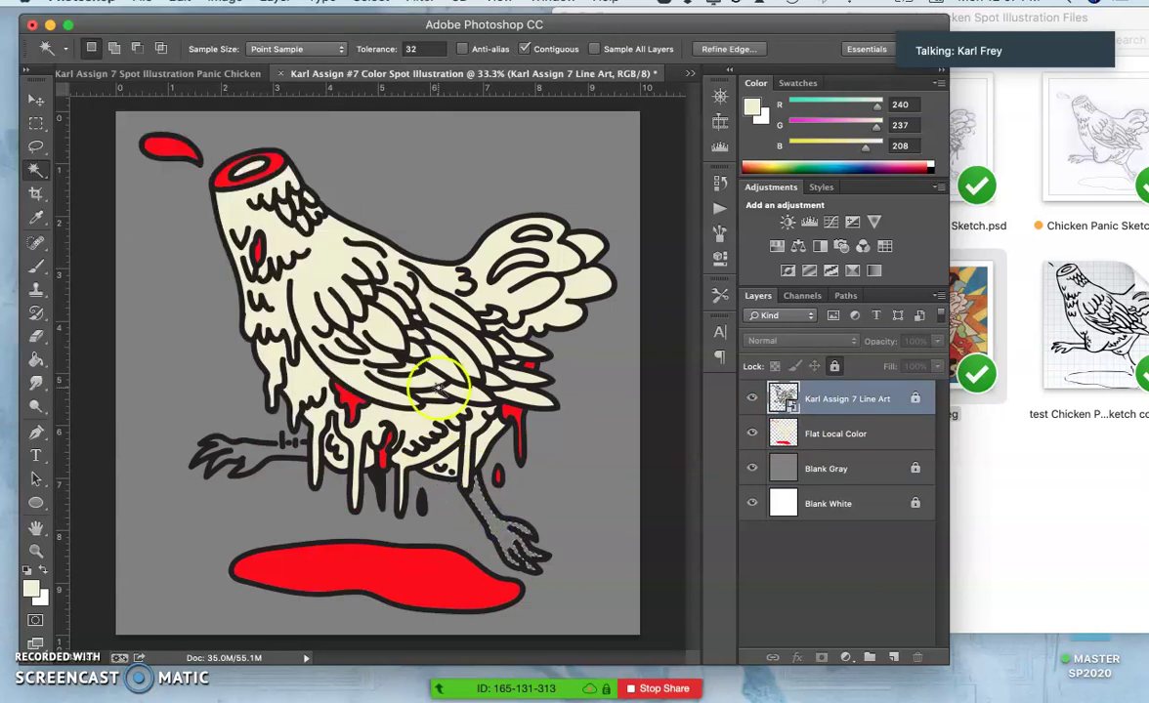
Step: Set a golden yellow foreground (R234 G206 B72) and target Flat Local Color
left_click(772, 166)
left_click(771, 165)
left_click(772, 164)
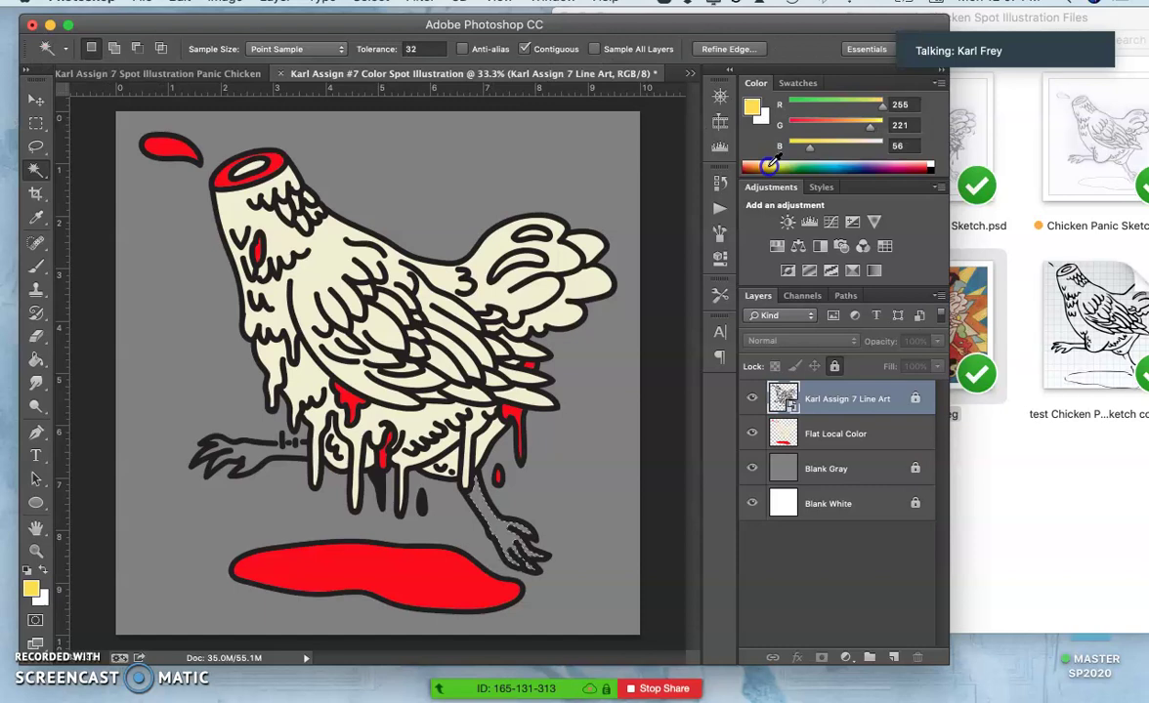
left_click(31, 587)
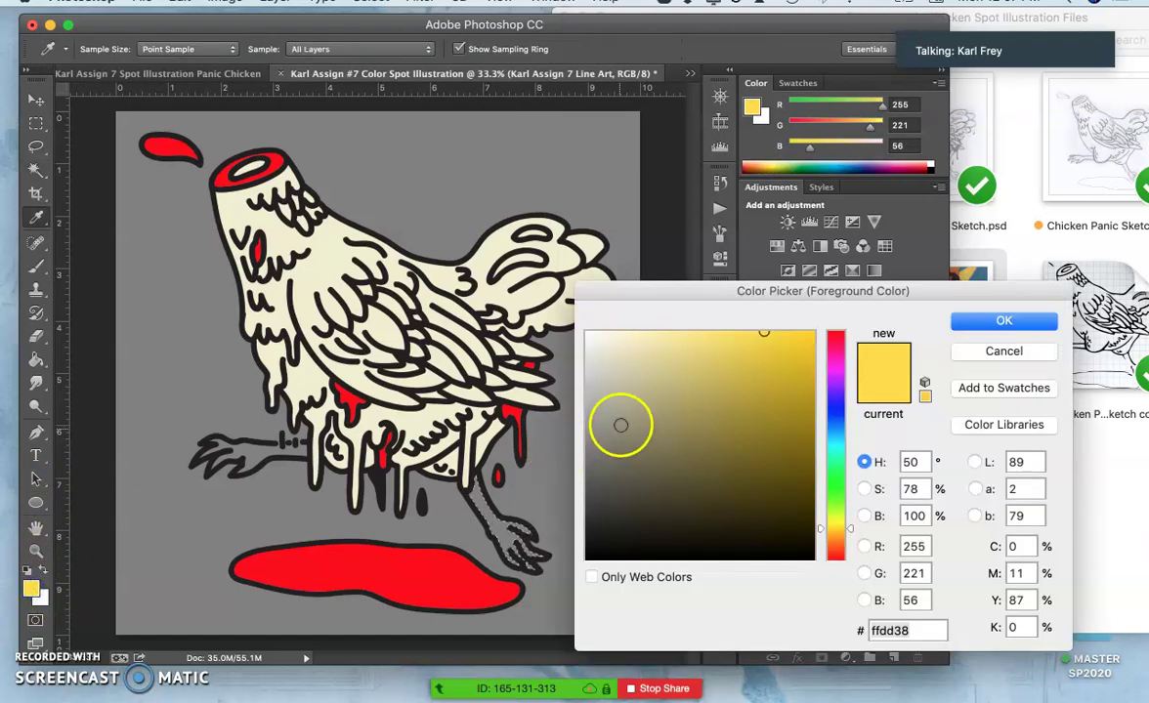
left_click_drag(760, 360, 745, 349)
left_click(989, 332)
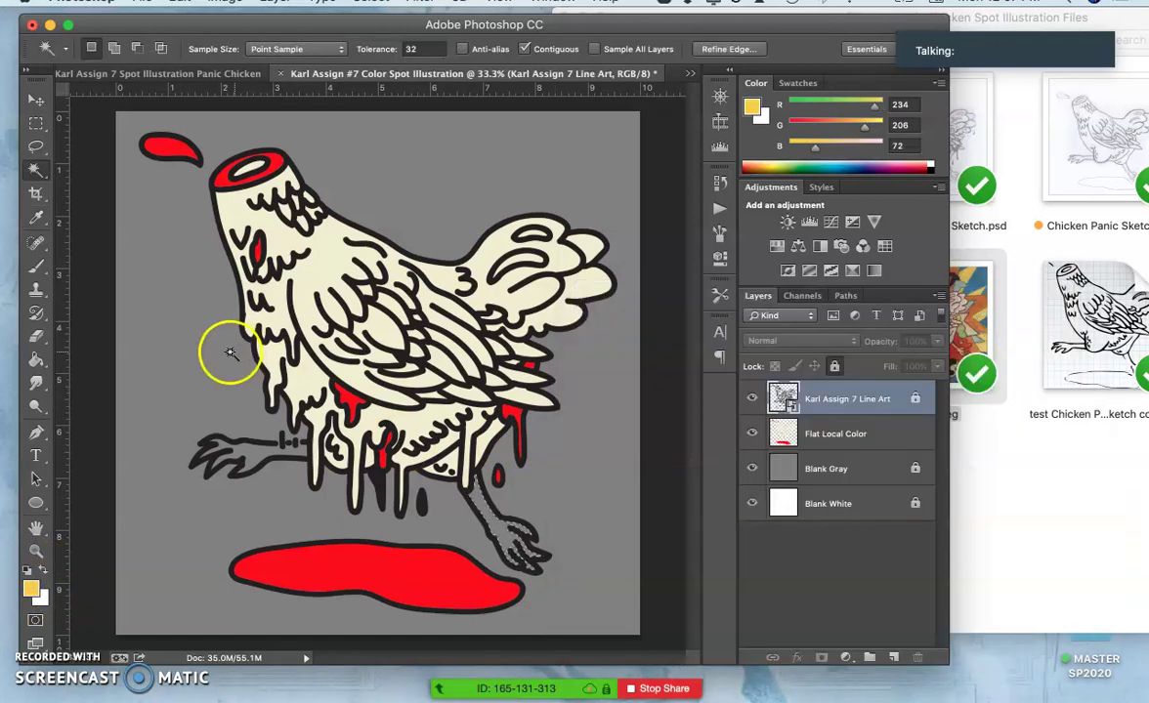
left_click(36, 359)
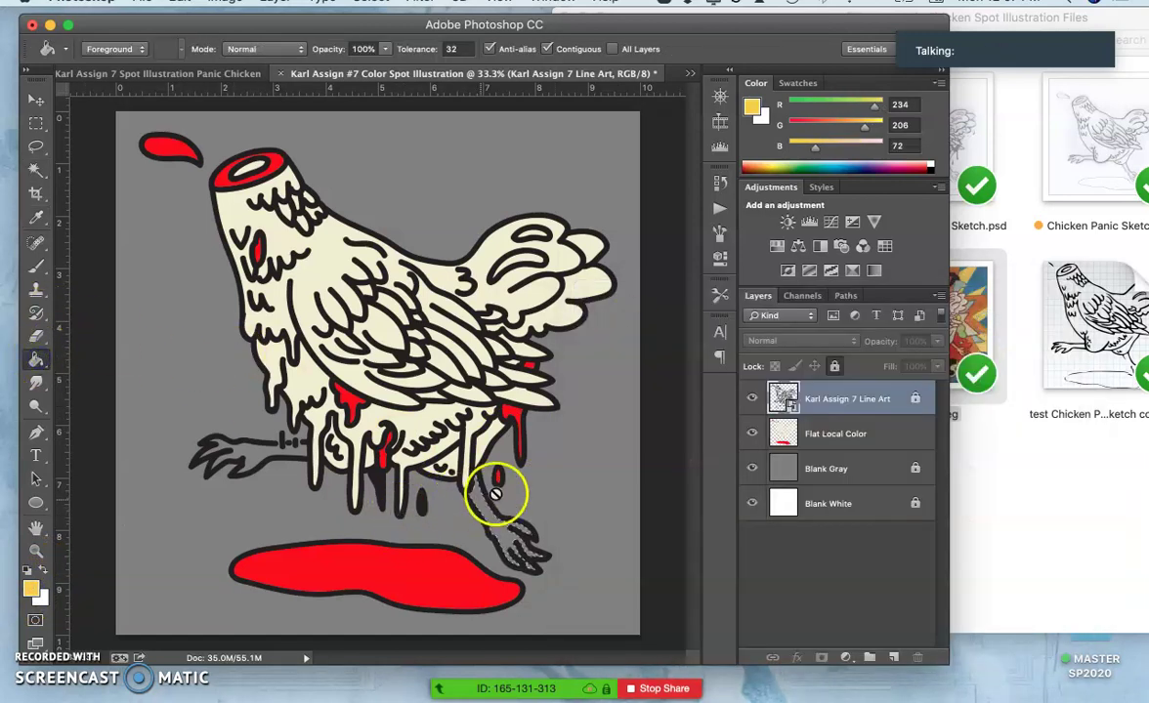
left_click(796, 433)
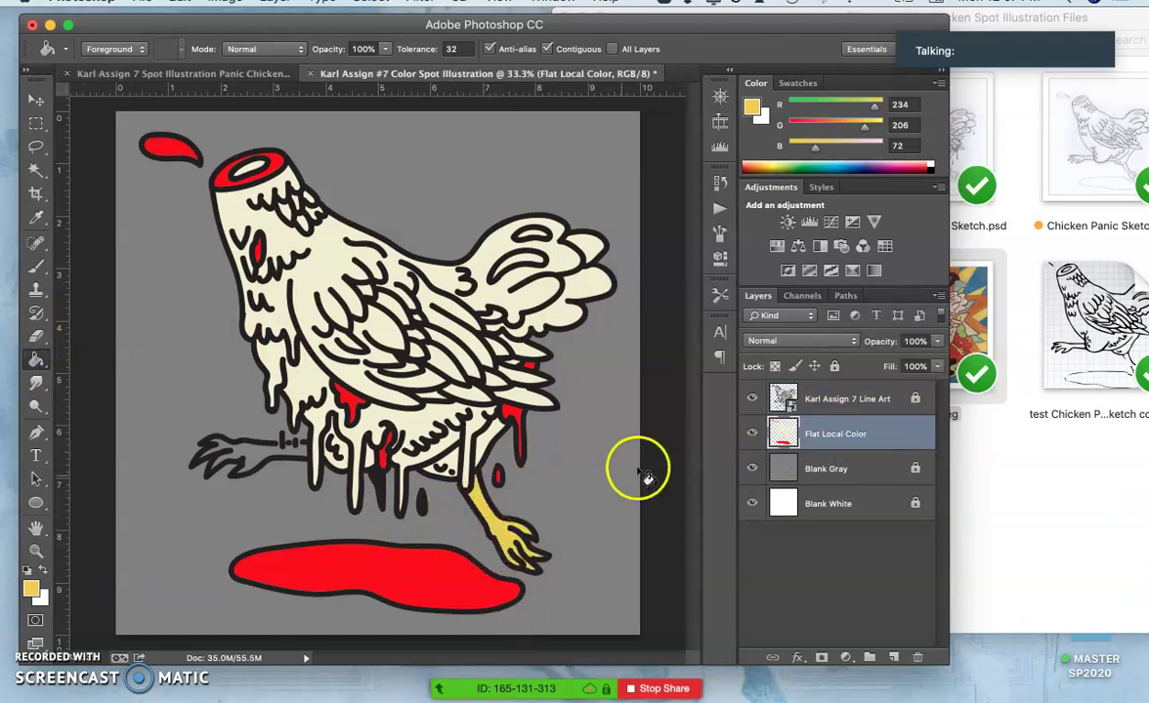
left_click(837, 399)
left_click(37, 169)
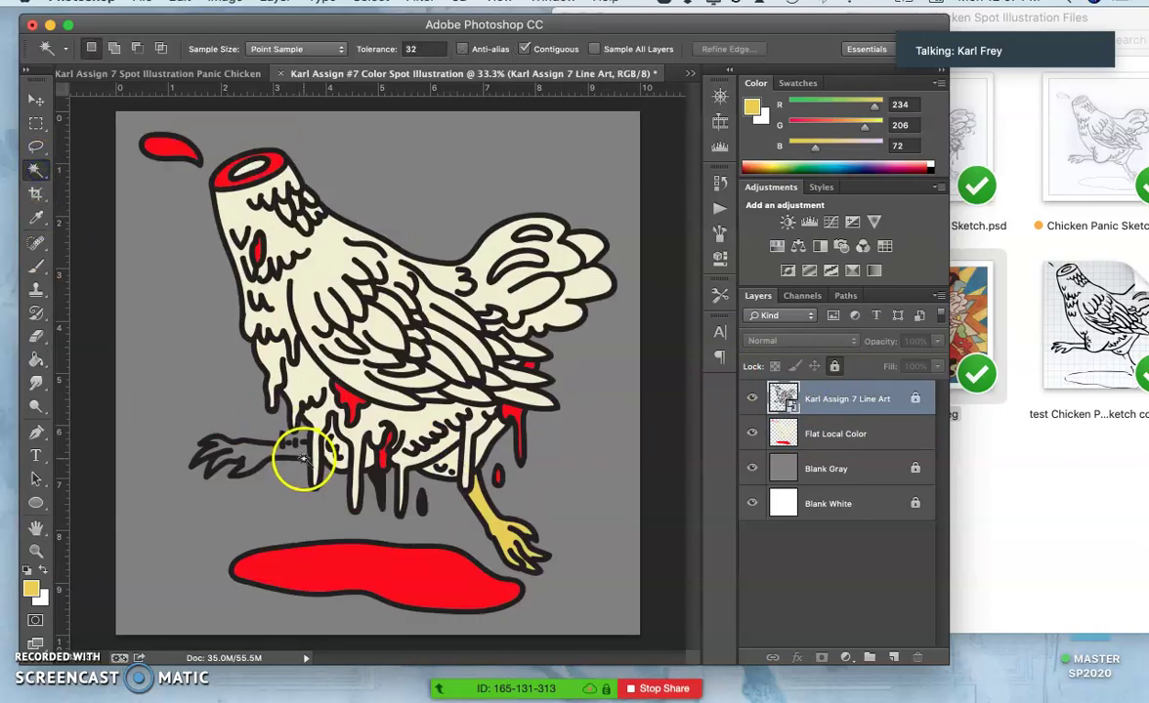
left_click(239, 456)
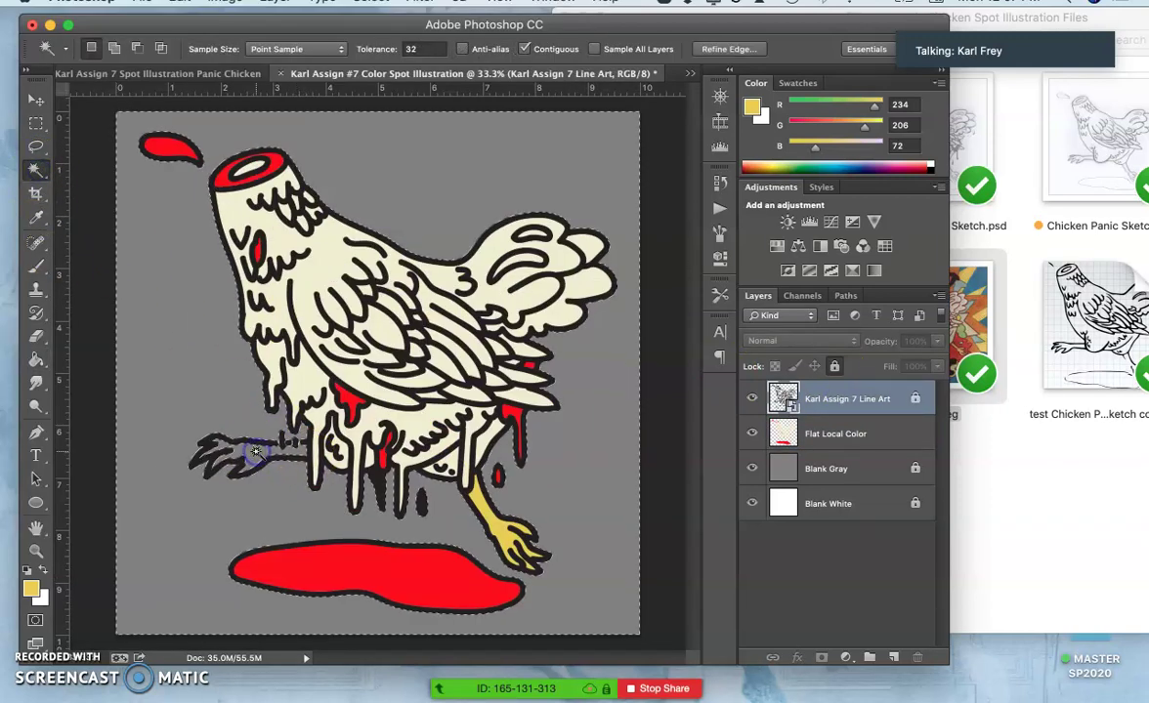
left_click(36, 359)
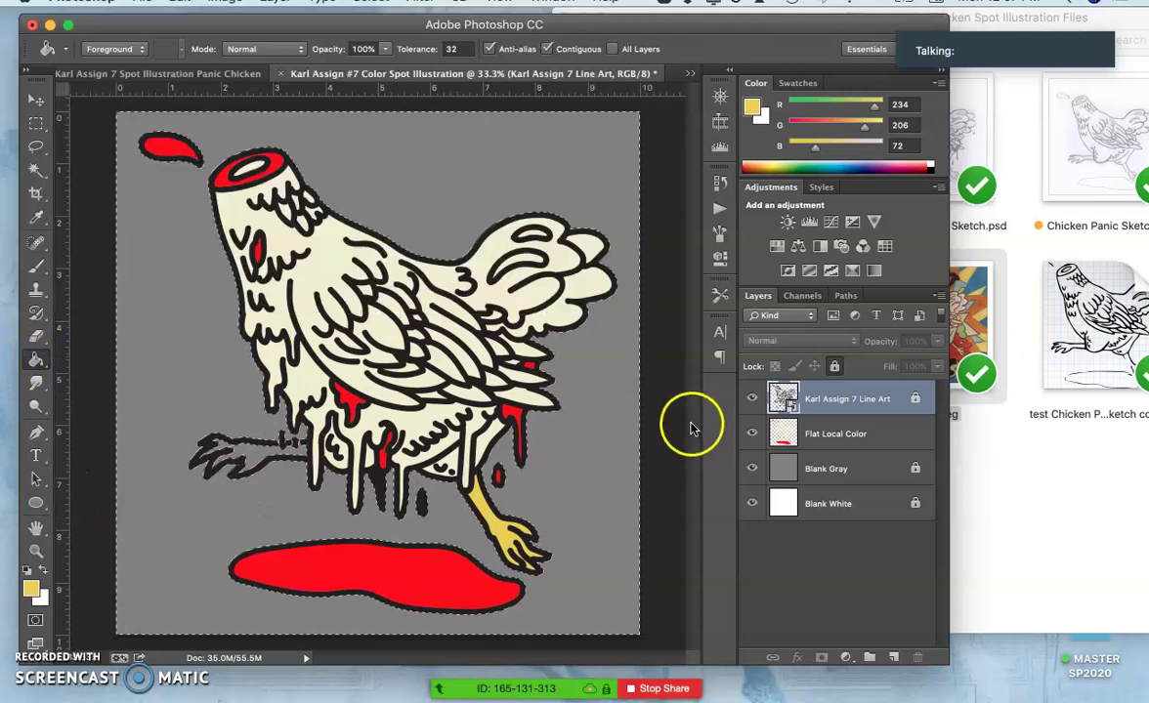
left_click(837, 440)
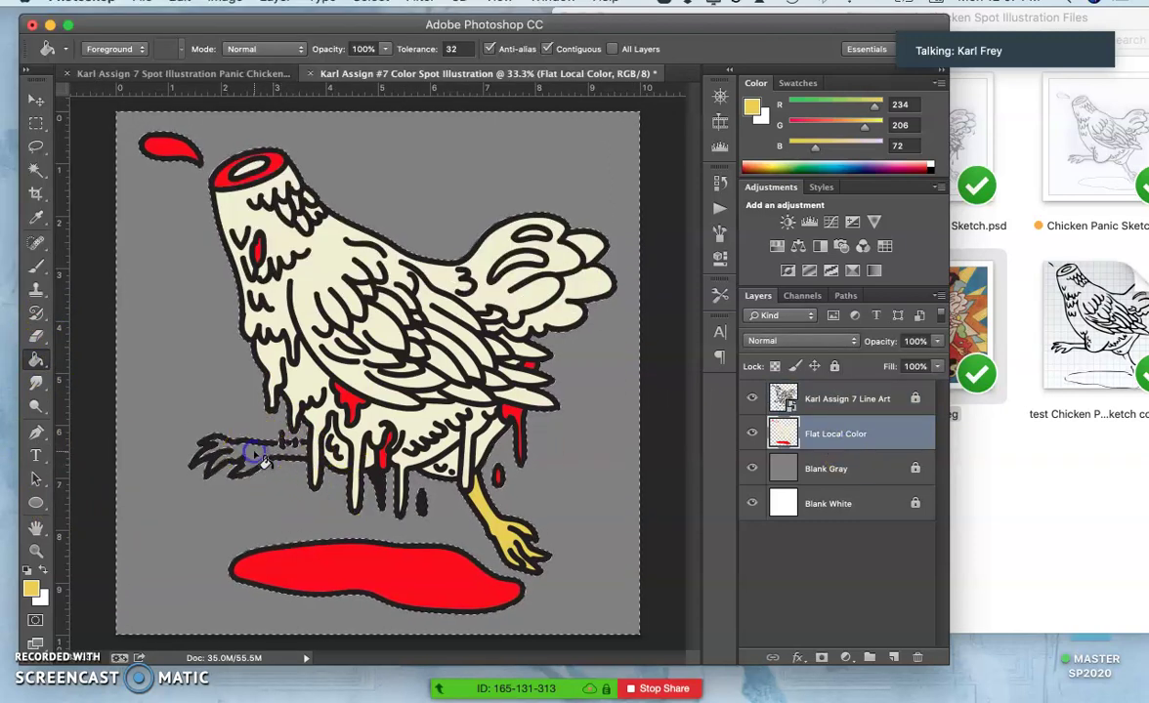
left_click(319, 529)
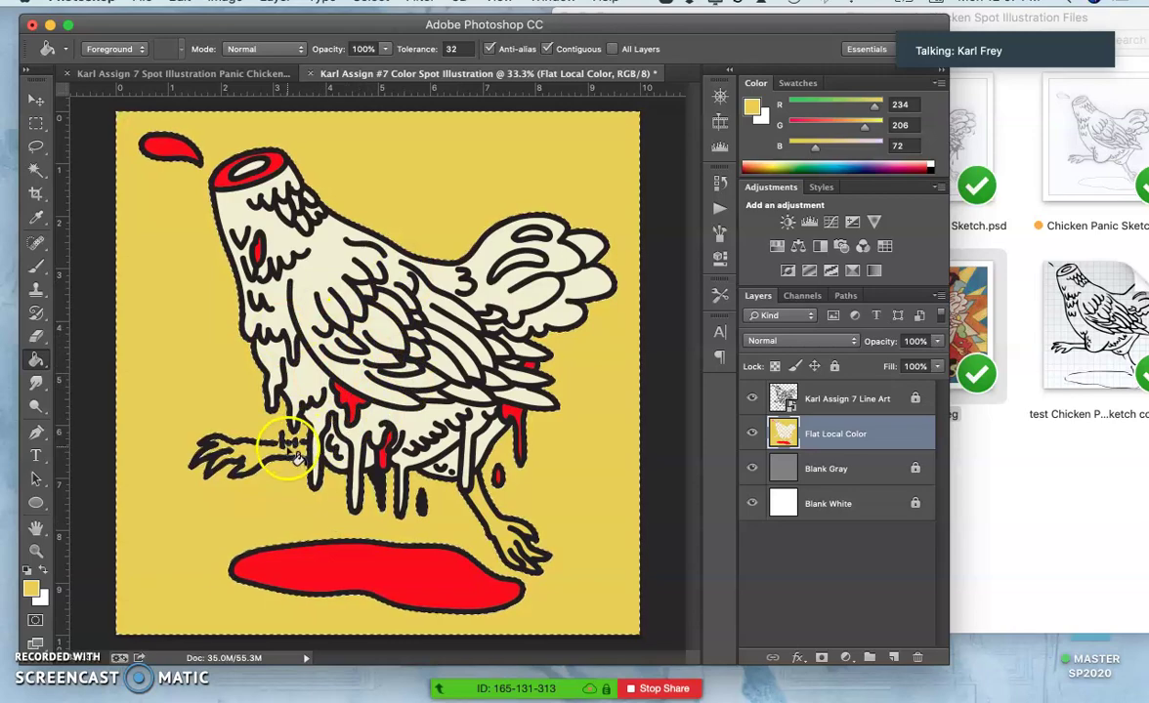
key("super+equal")
key("super+equal")
key("super+equal")
key("super+equal")
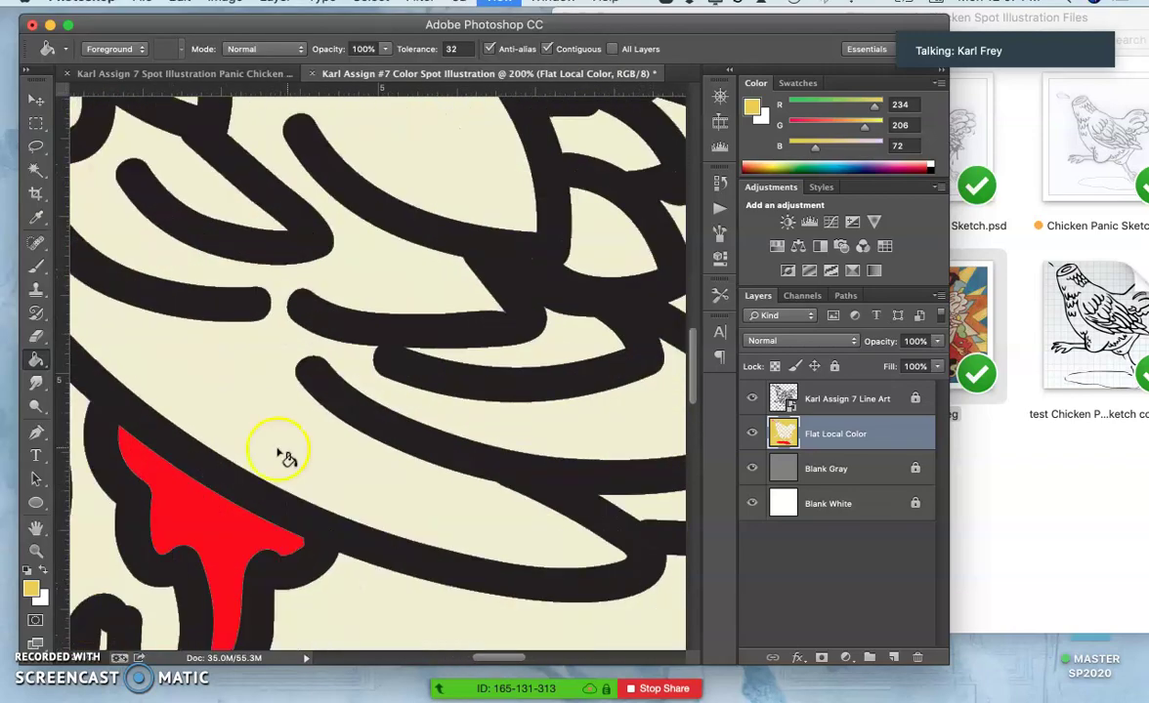
scroll(252, 459, "down", 5)
scroll(252, 459, "left", 10)
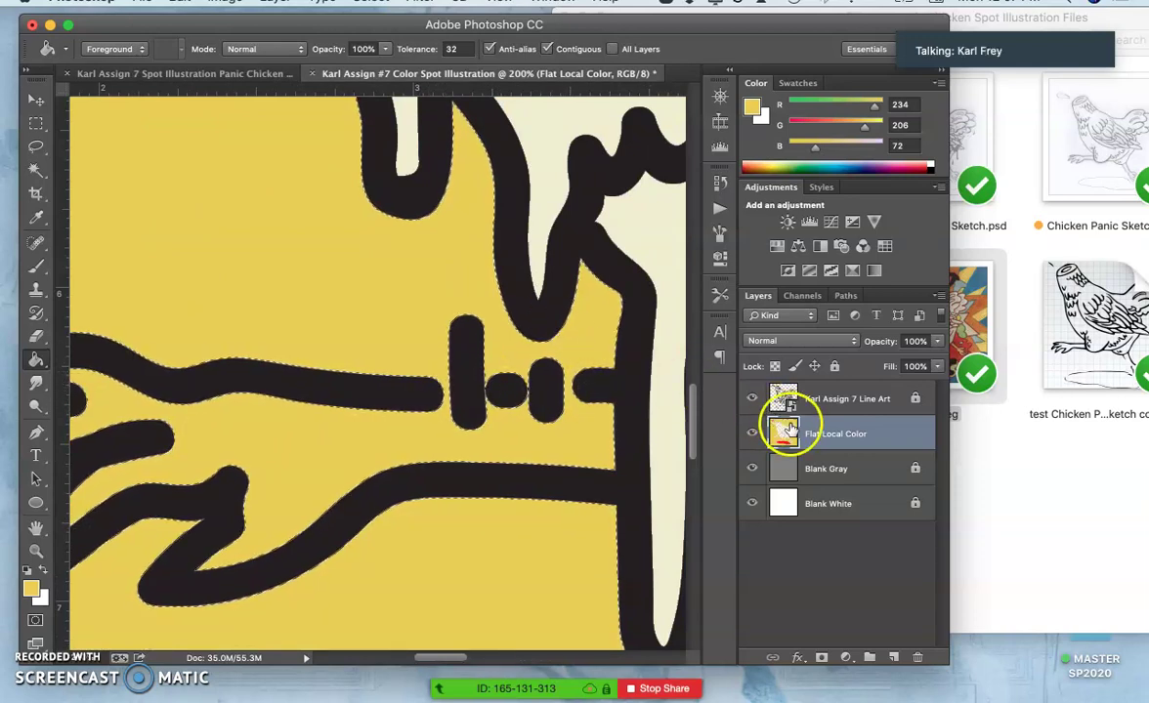
key("Delete")
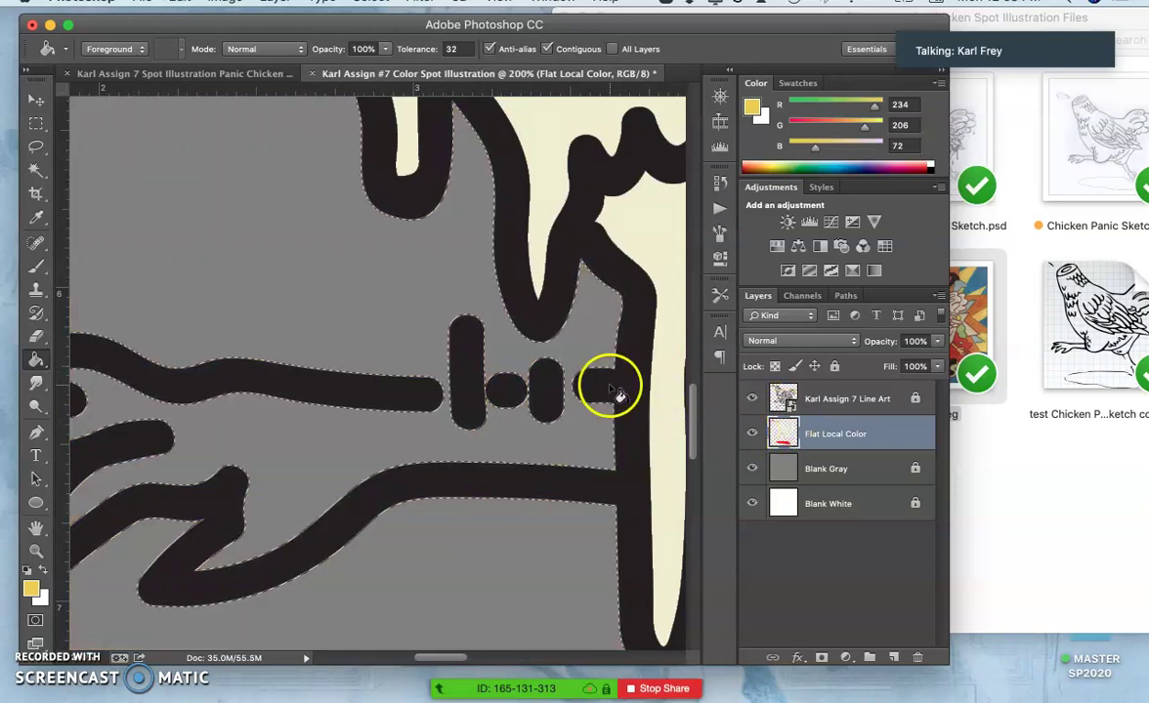
Step: Deselect and brush golden yellow down the left leg's shaft, then zoom out
left_click(898, 434)
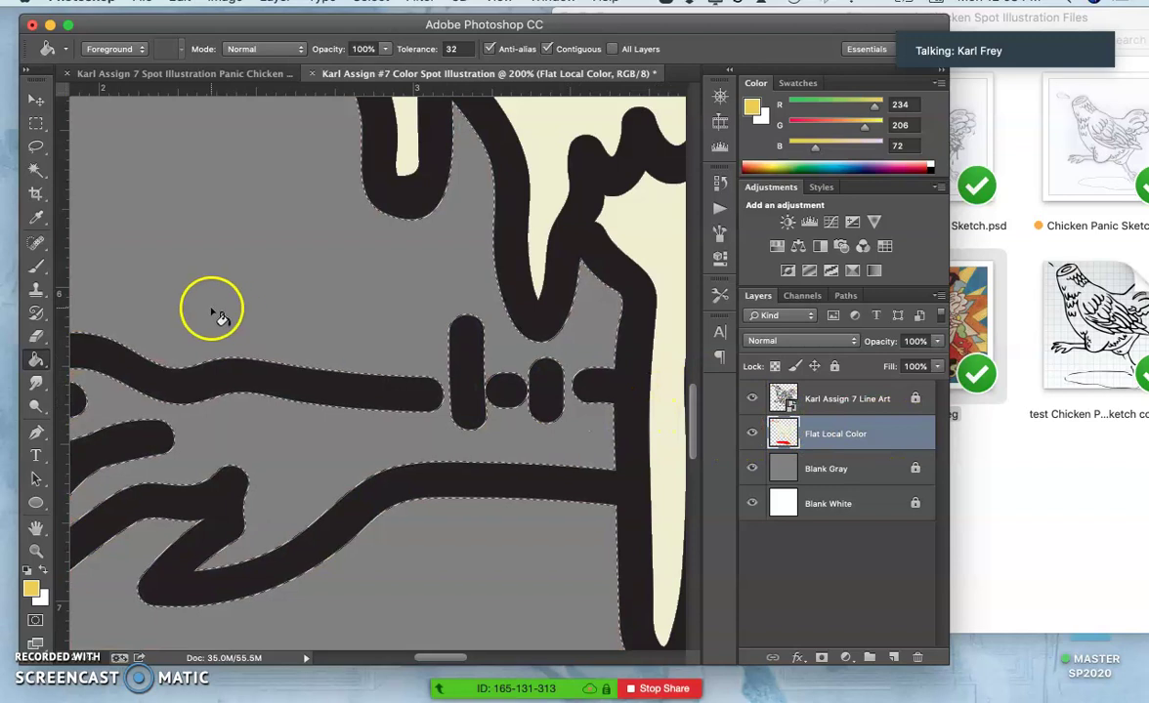
left_click(36, 265)
key("super+d")
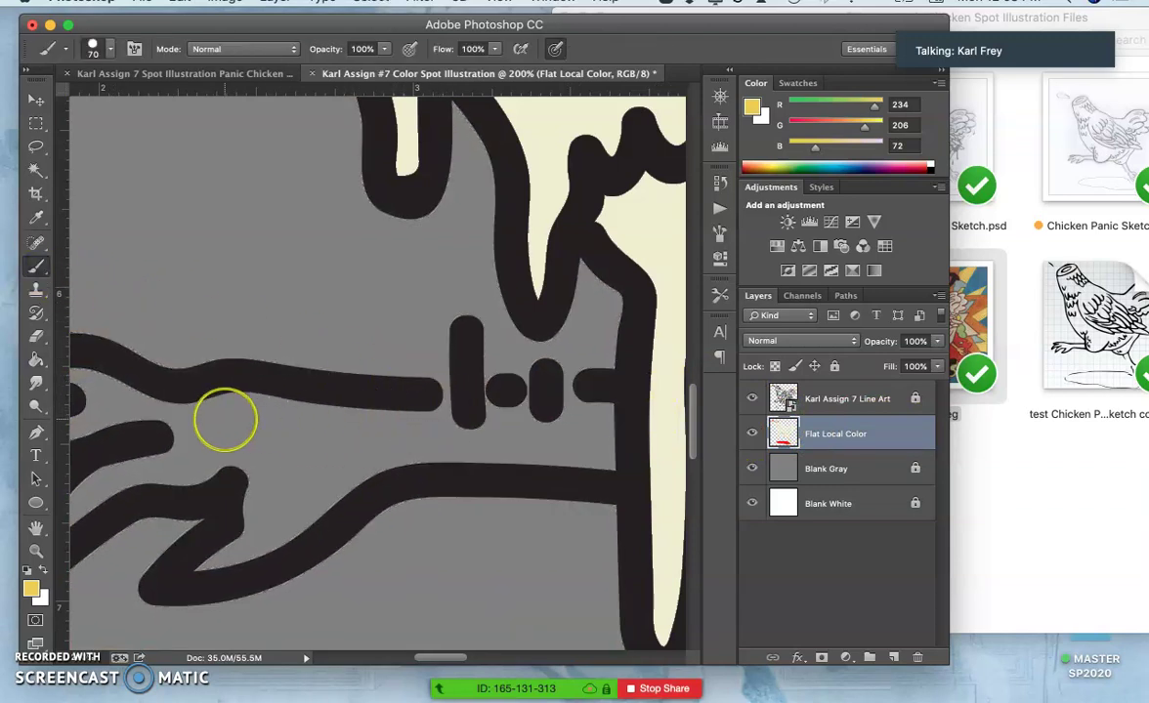
mouse_move(224, 415)
left_mouse_down()
mouse_move(589, 413)
mouse_move(603, 448)
mouse_move(456, 442)
mouse_move(351, 461)
mouse_move(212, 570)
left_mouse_up()
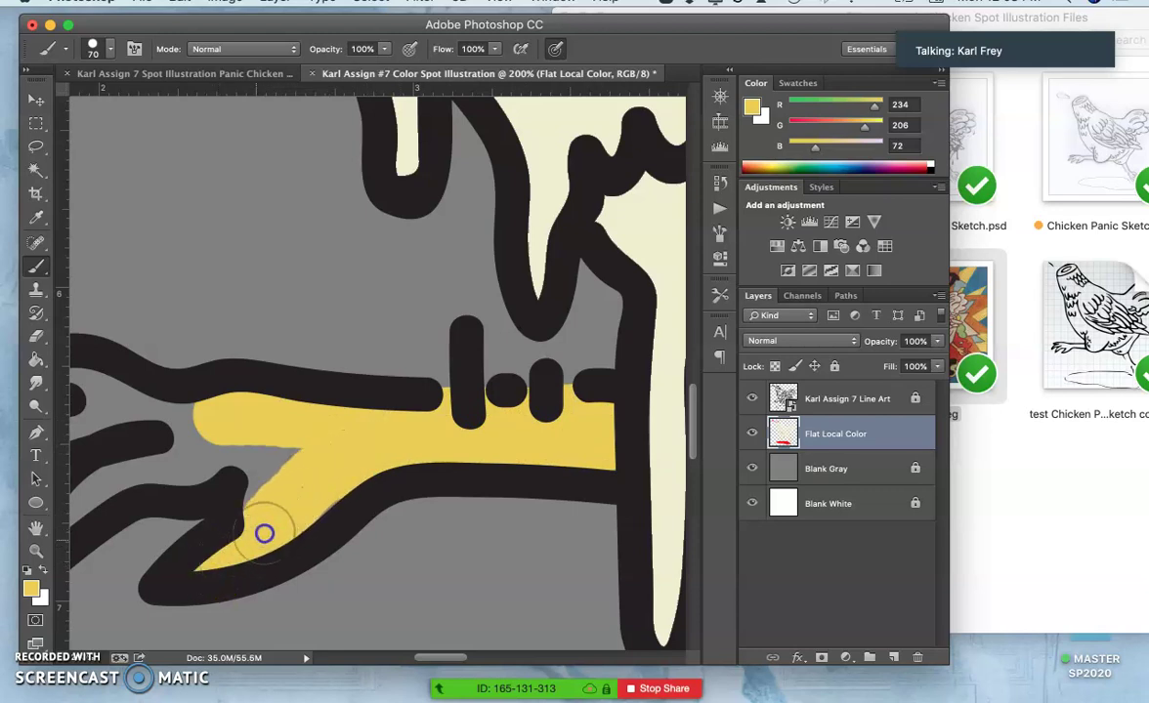
key("super+minus")
key("super+minus")
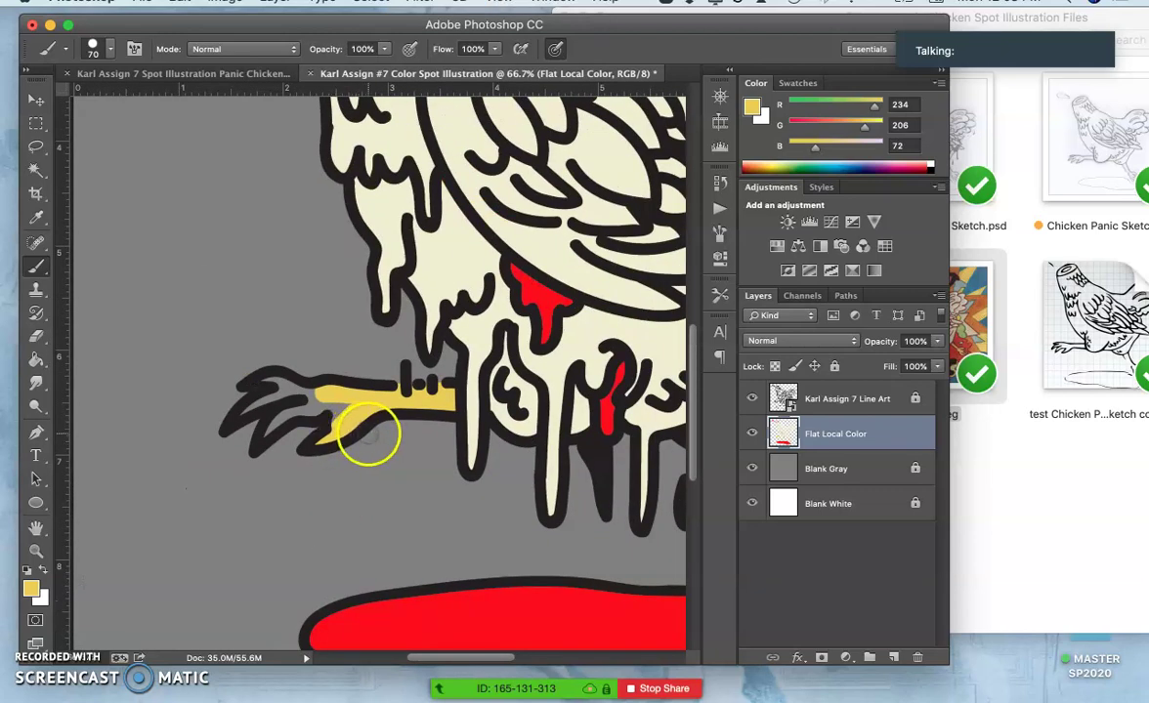
Step: Duplicate the line art layer and rasterize the copy
left_click(840, 400)
key("super+j")
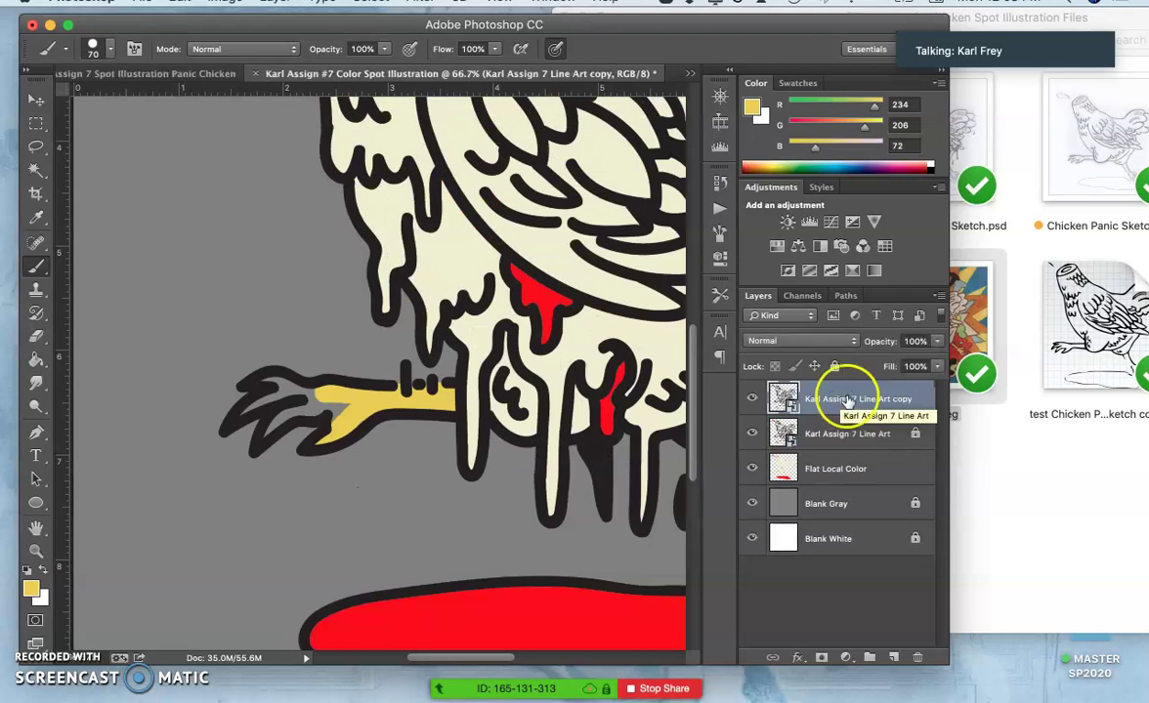
right_click(835, 390)
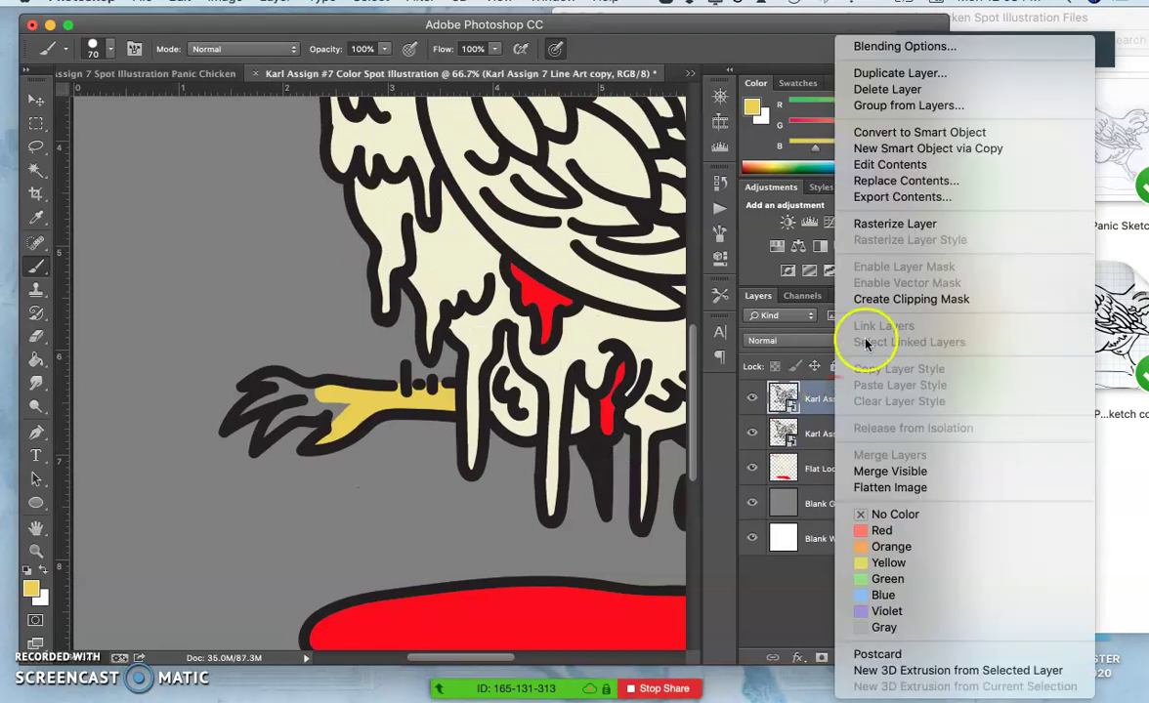
left_click(897, 224)
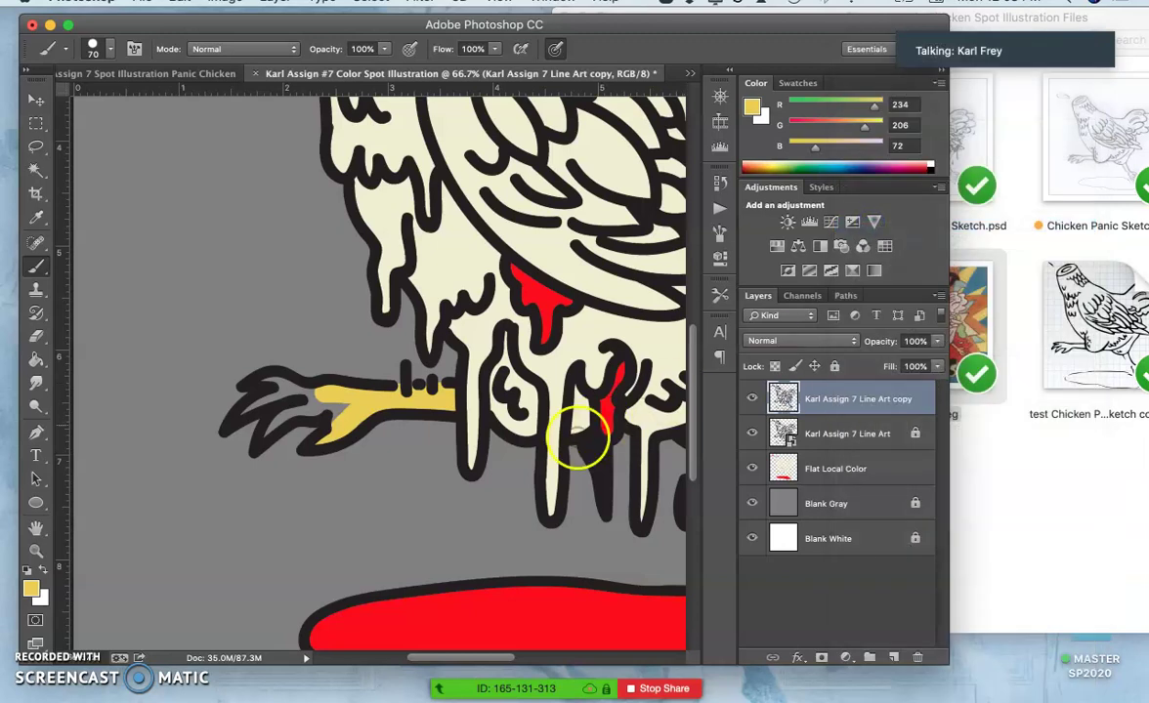
Step: Clear the yellow leg fill from the Flat Local Color layer with the Magic Wand
left_click(820, 469)
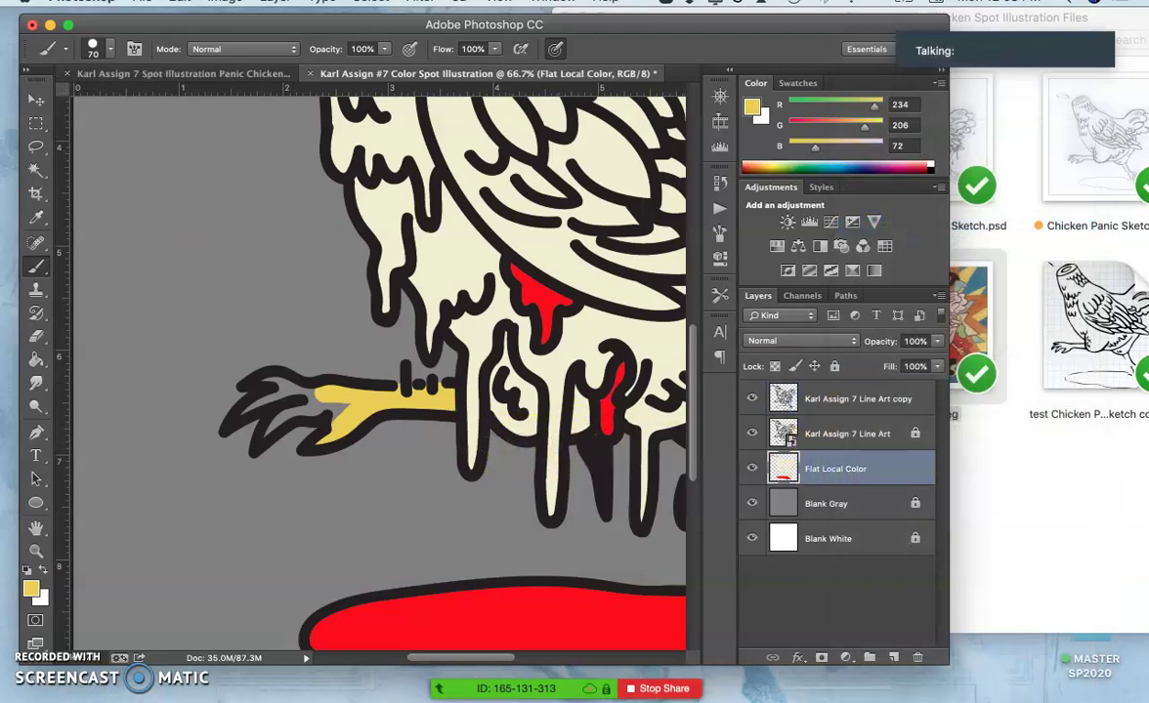
left_click(36, 174)
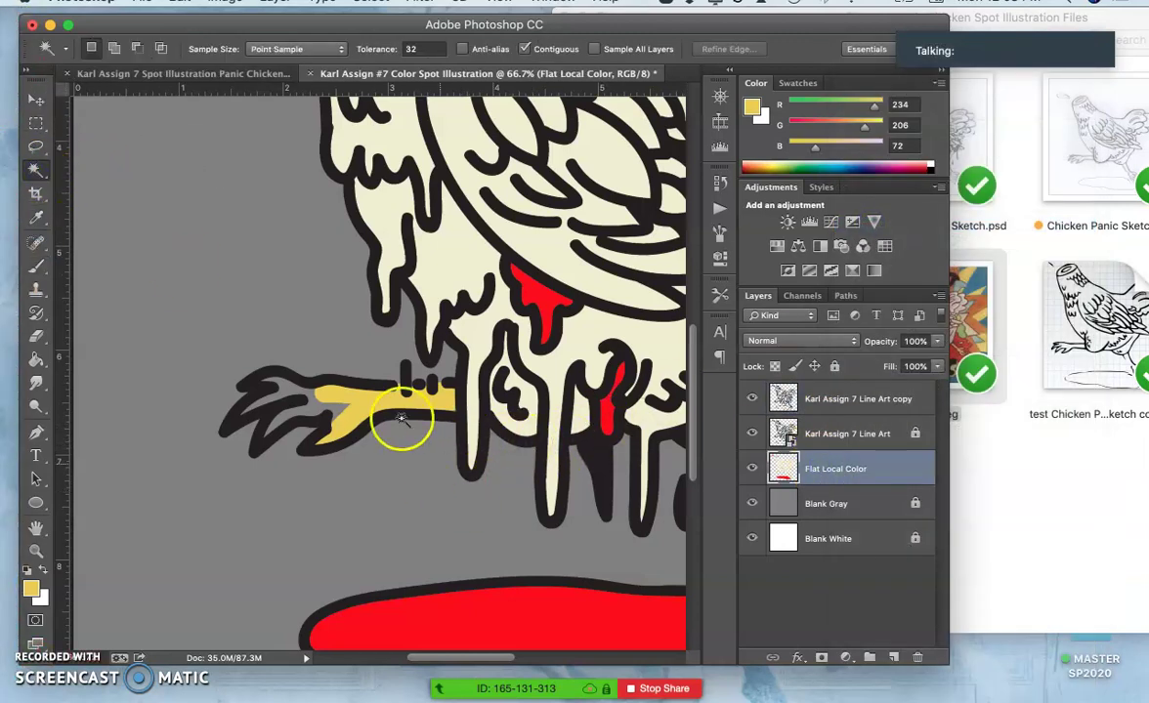
left_click(369, 408)
key("Delete")
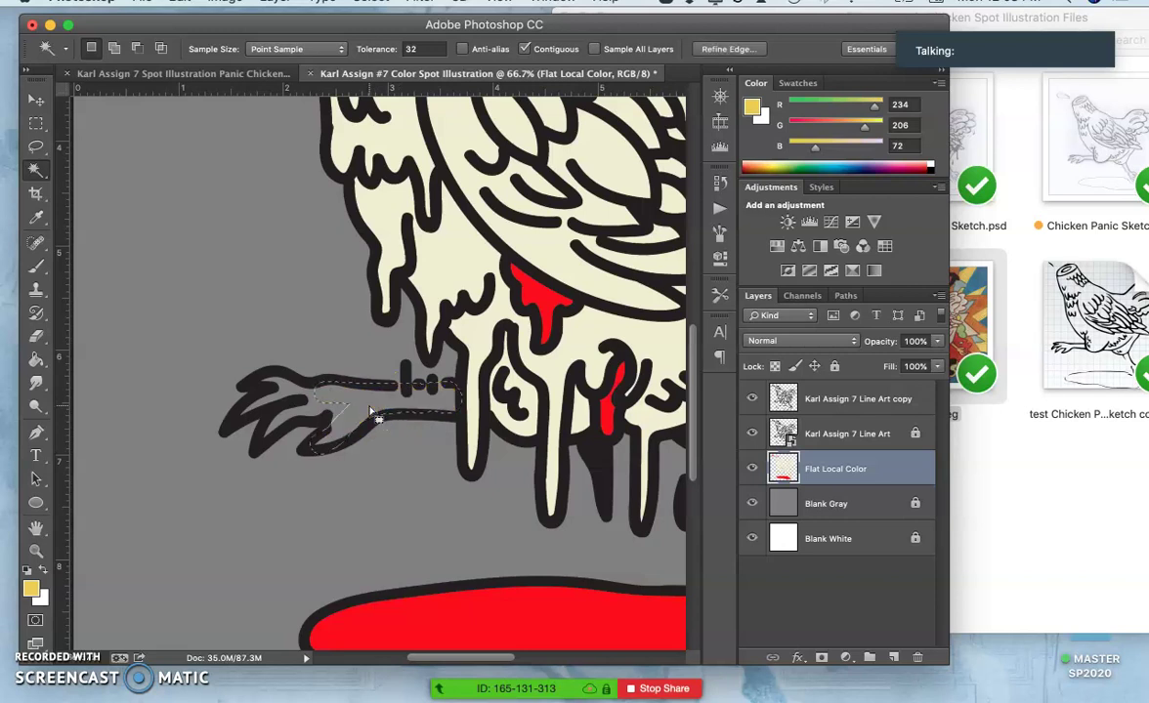
key("ctrl+d")
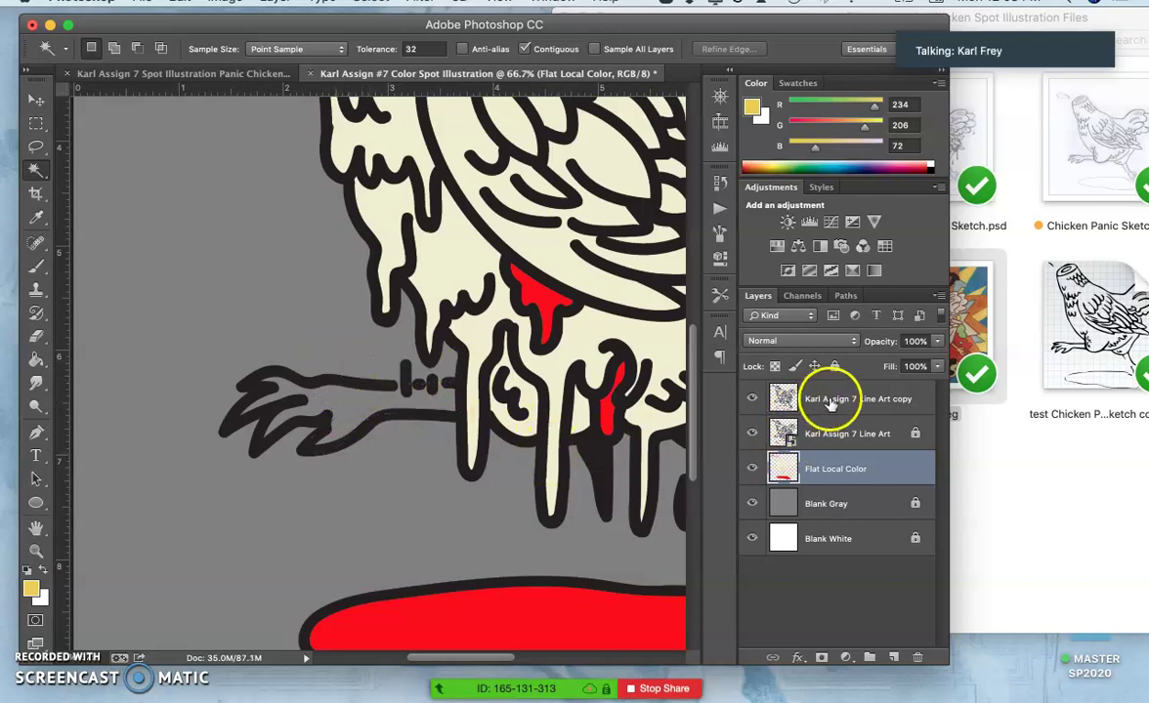
Step: Paint a yellow stroke along the leg line on the line art copy, then undo the stray stroke
left_click(830, 400)
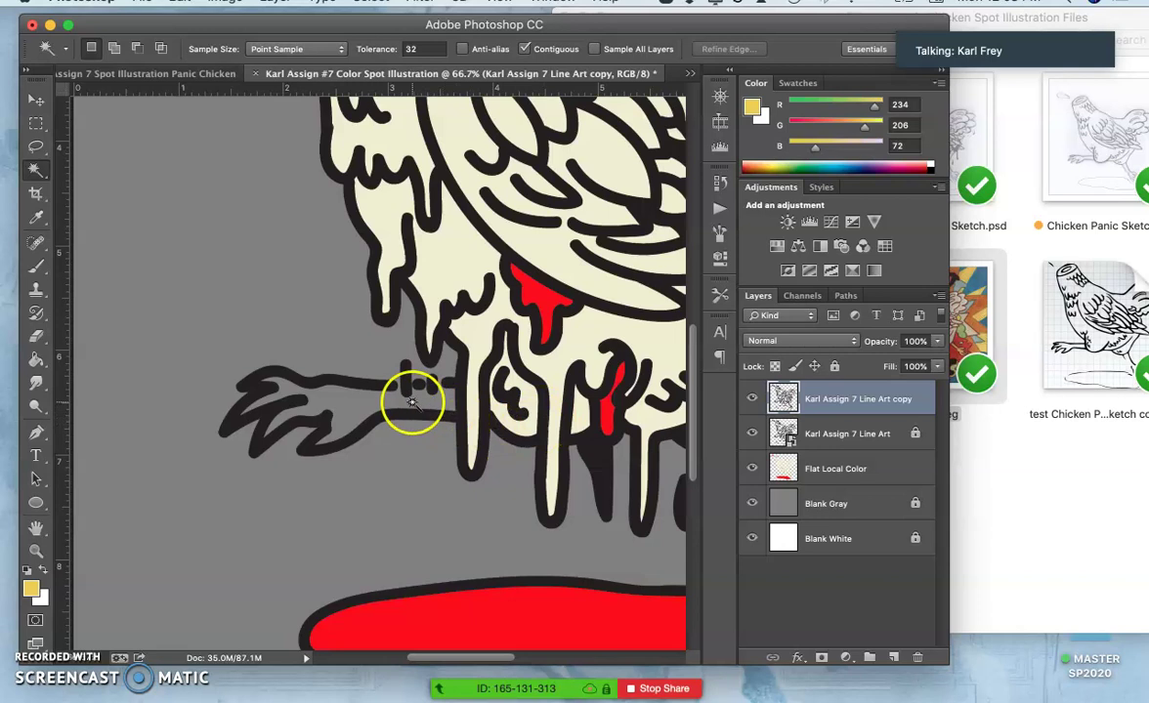
scroll(410, 405, "up", 2)
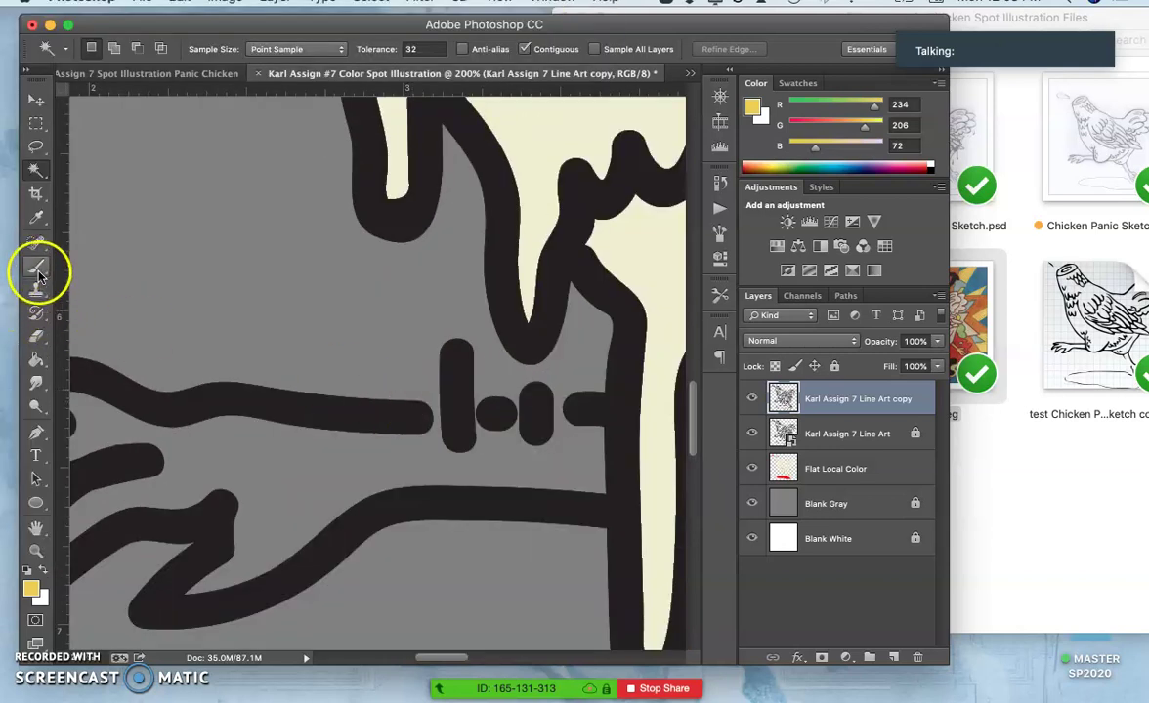
left_click(37, 266)
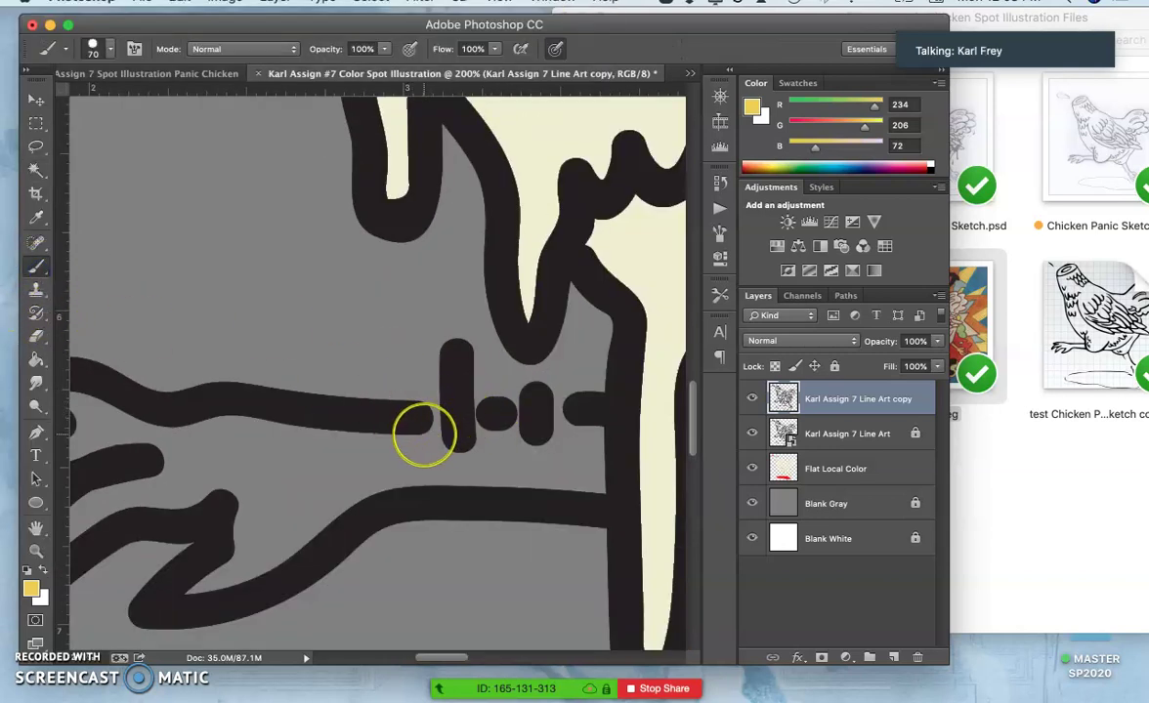
left_click_drag(424, 434, 567, 428)
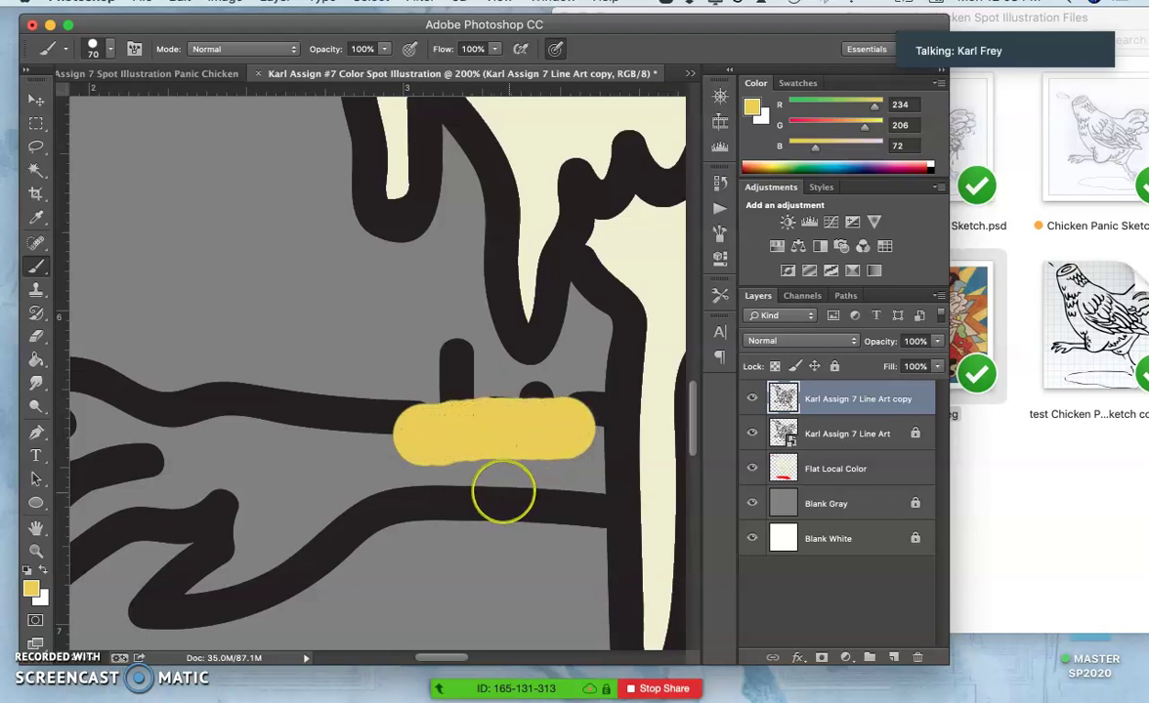
left_click(37, 170)
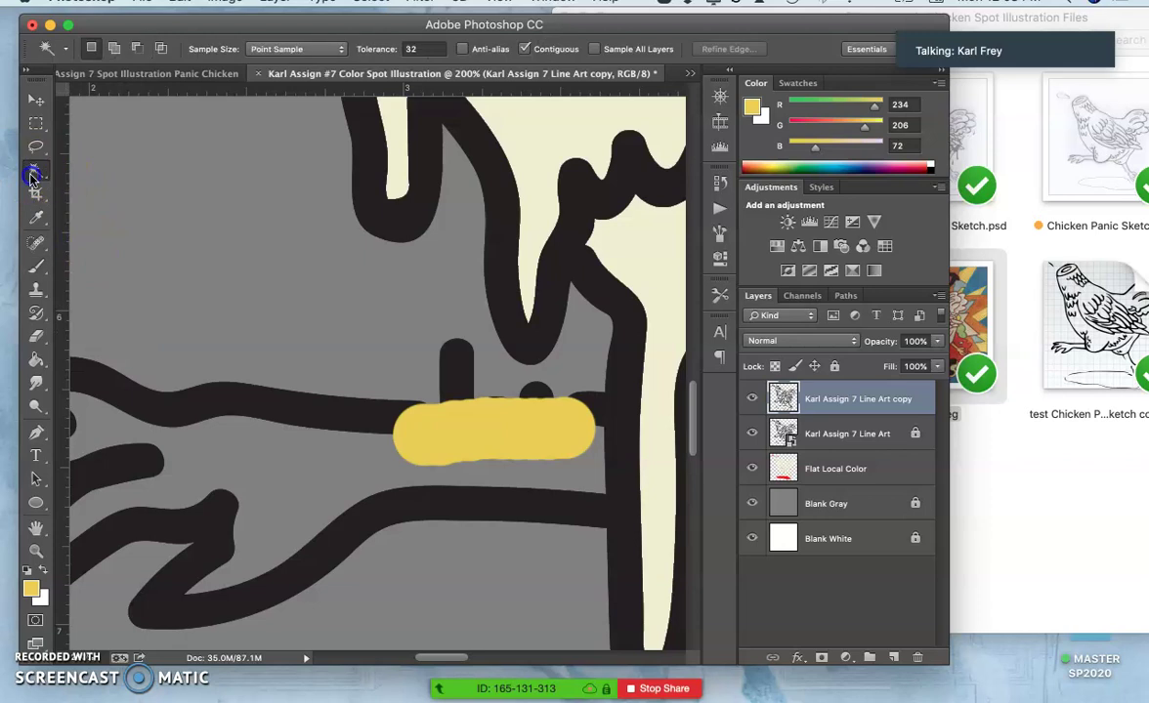
left_click(316, 491)
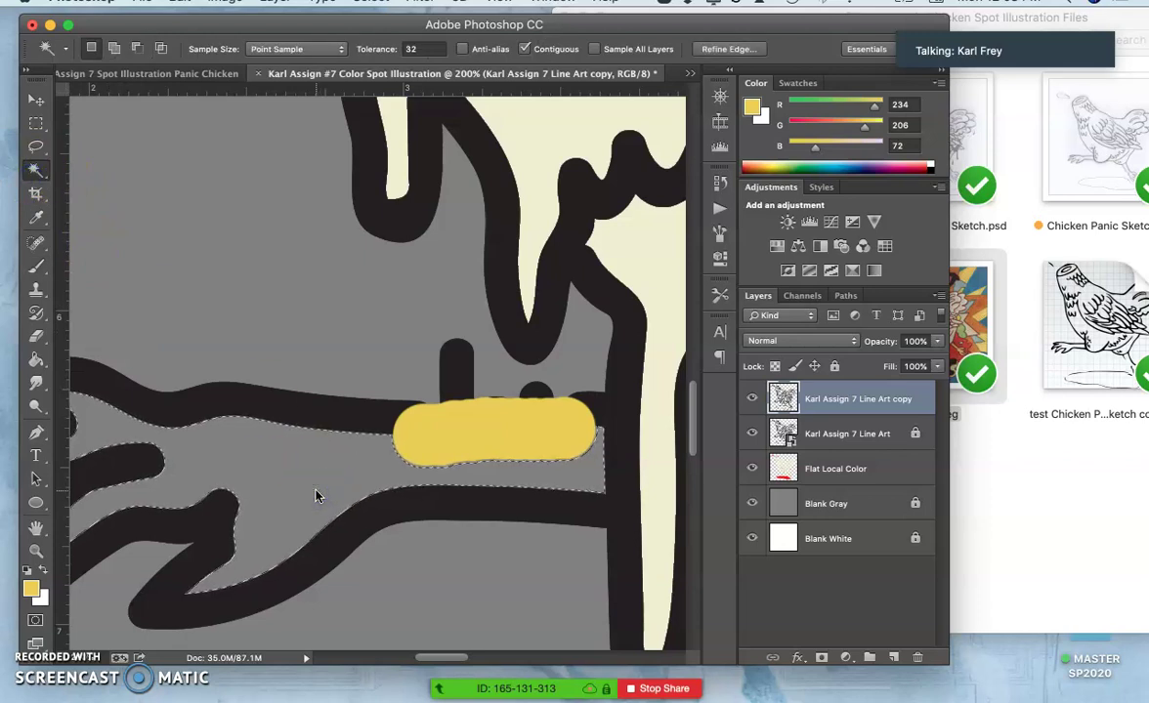
key("super+d")
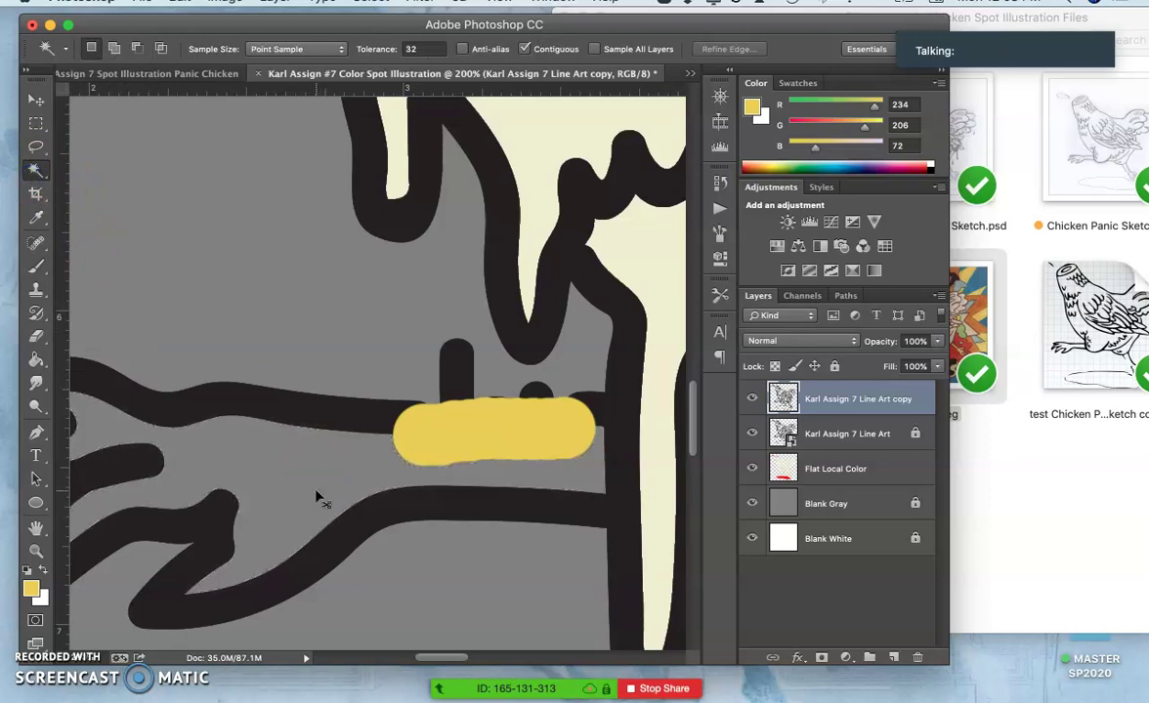
key("super+z")
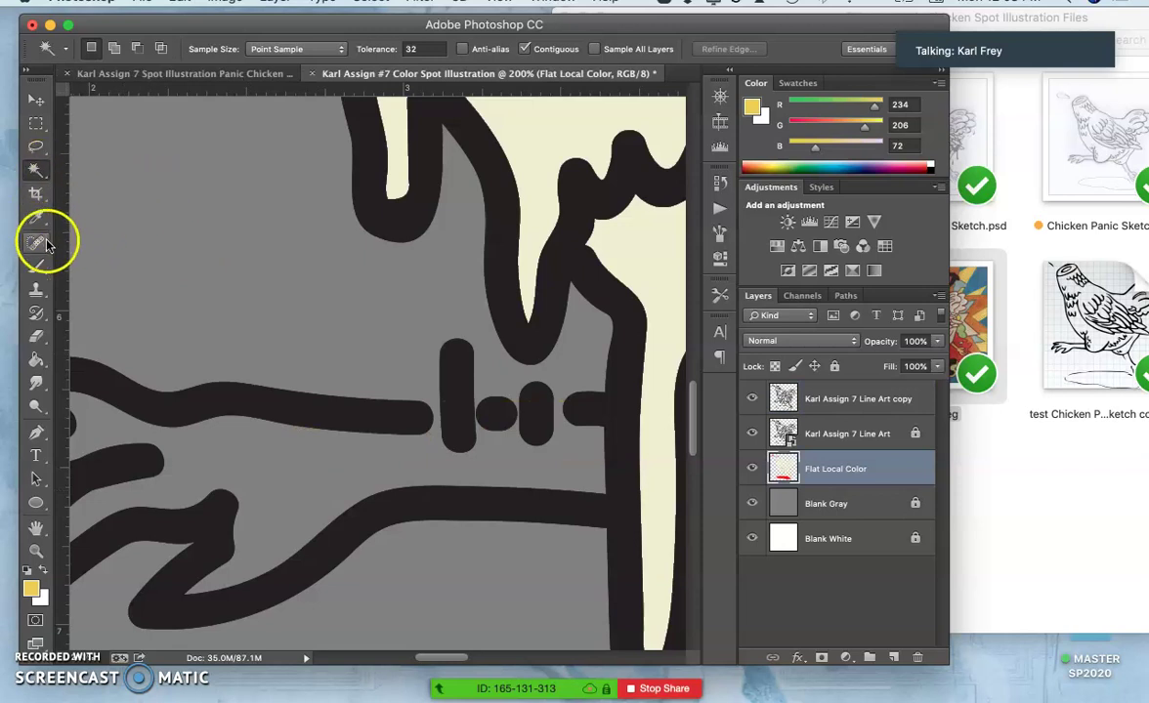
Step: Shrink the brush to 27 px and start a small yellow dab in the leg joint
left_click(37, 265)
left_click(114, 51)
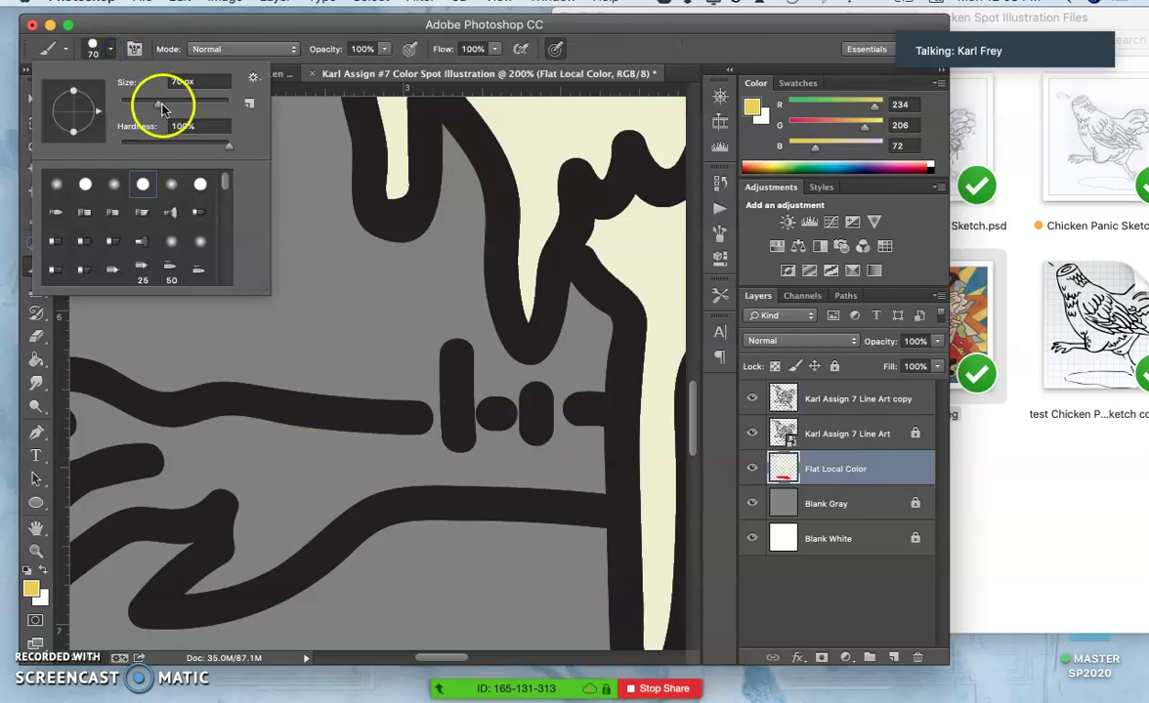
left_click_drag(161, 106, 134, 103)
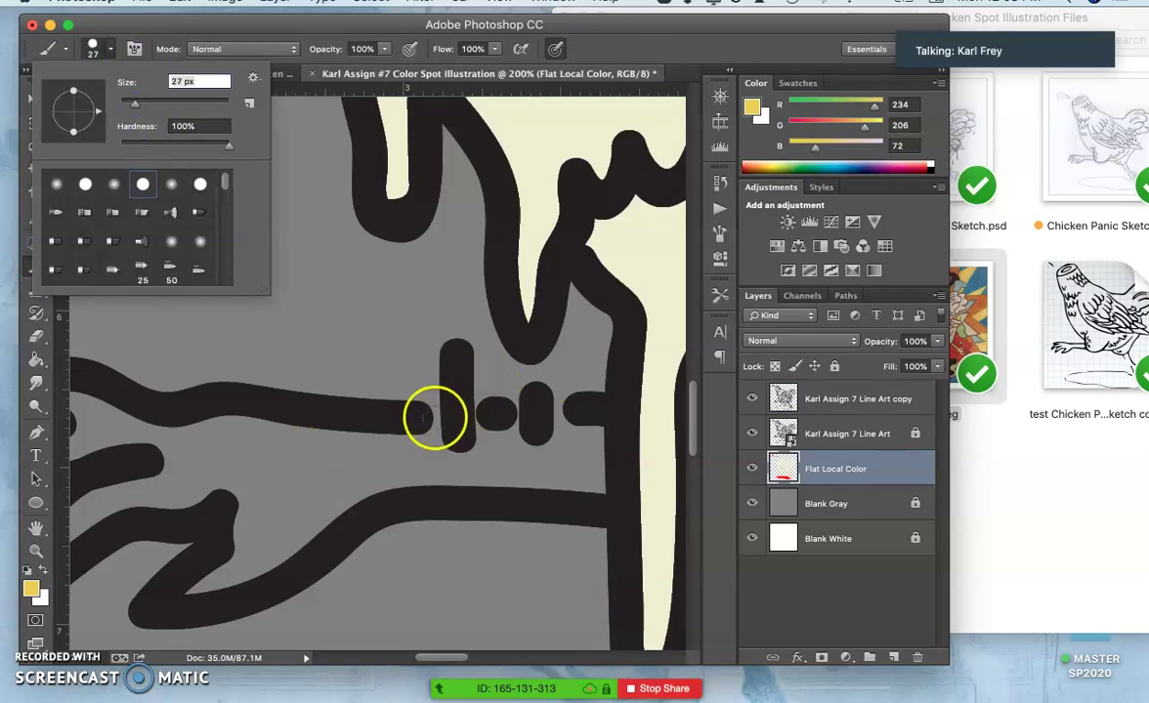
left_click(426, 421)
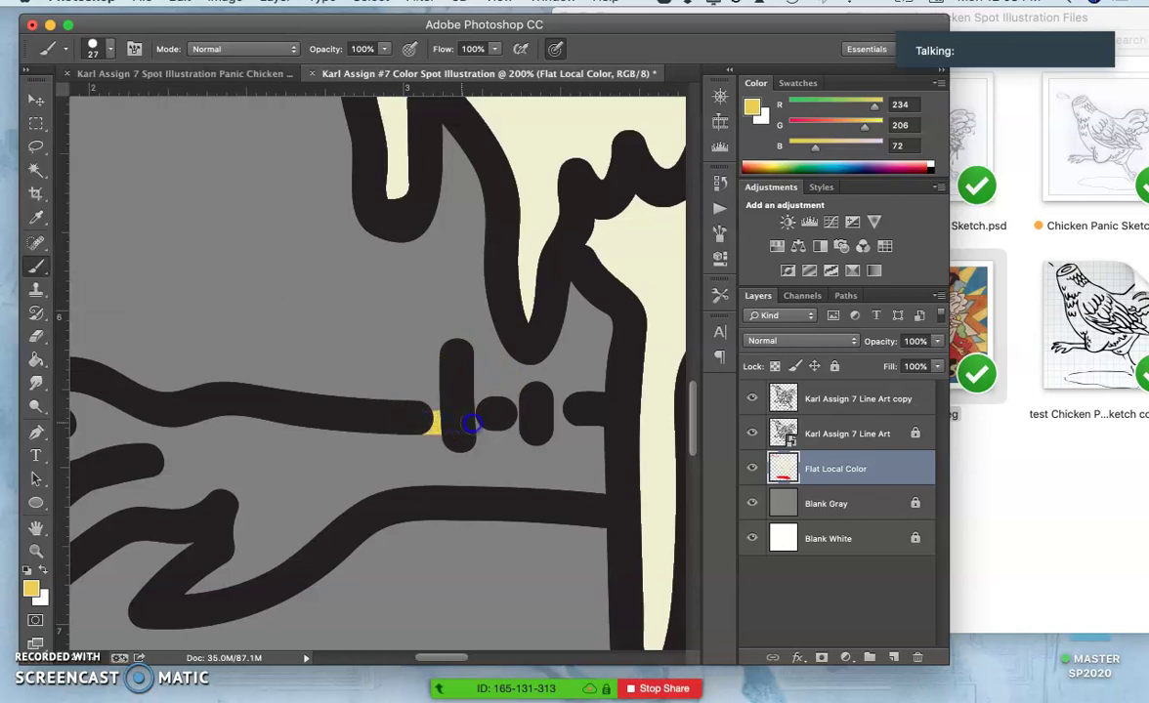